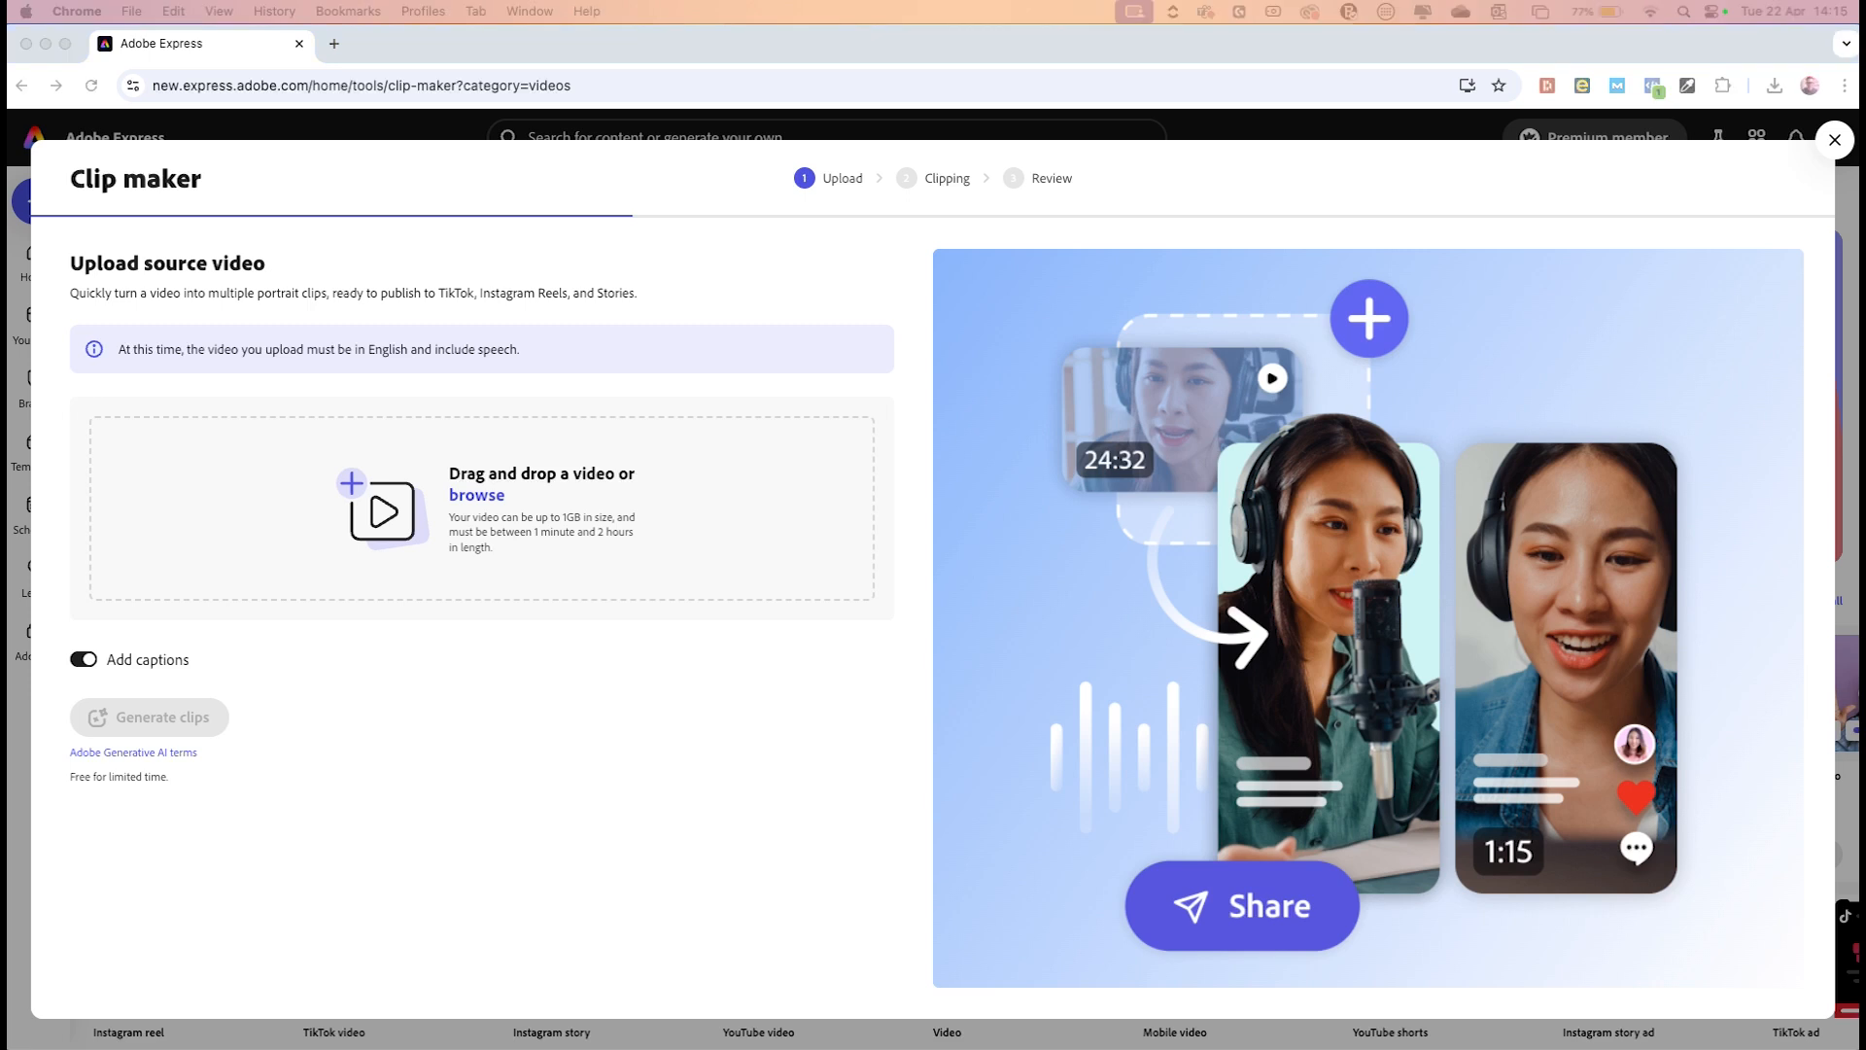
Upload the source video to Clip maker and generate captioned portrait clips from it
{"action": "left_click_drag", "start_coordinate": [1443, 420], "coordinate": [569, 428]}
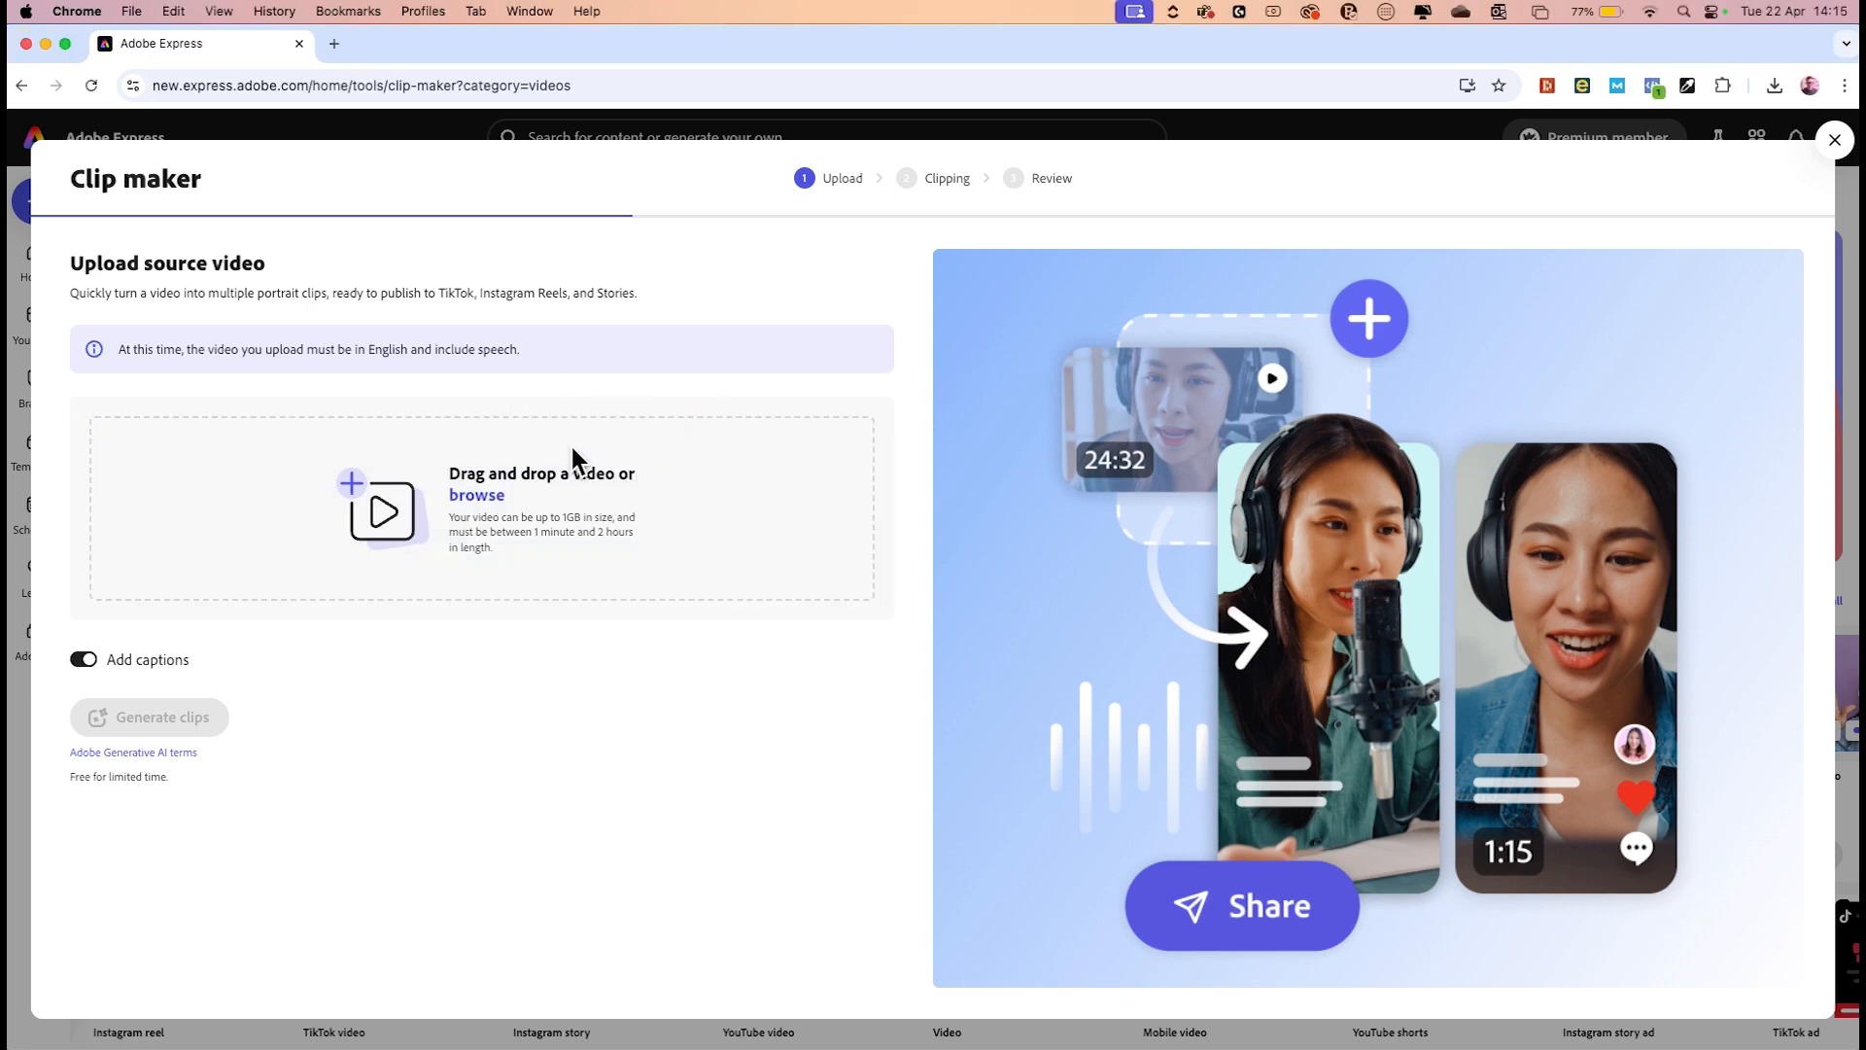
{"action": "left_click", "coordinate": [172, 581]}
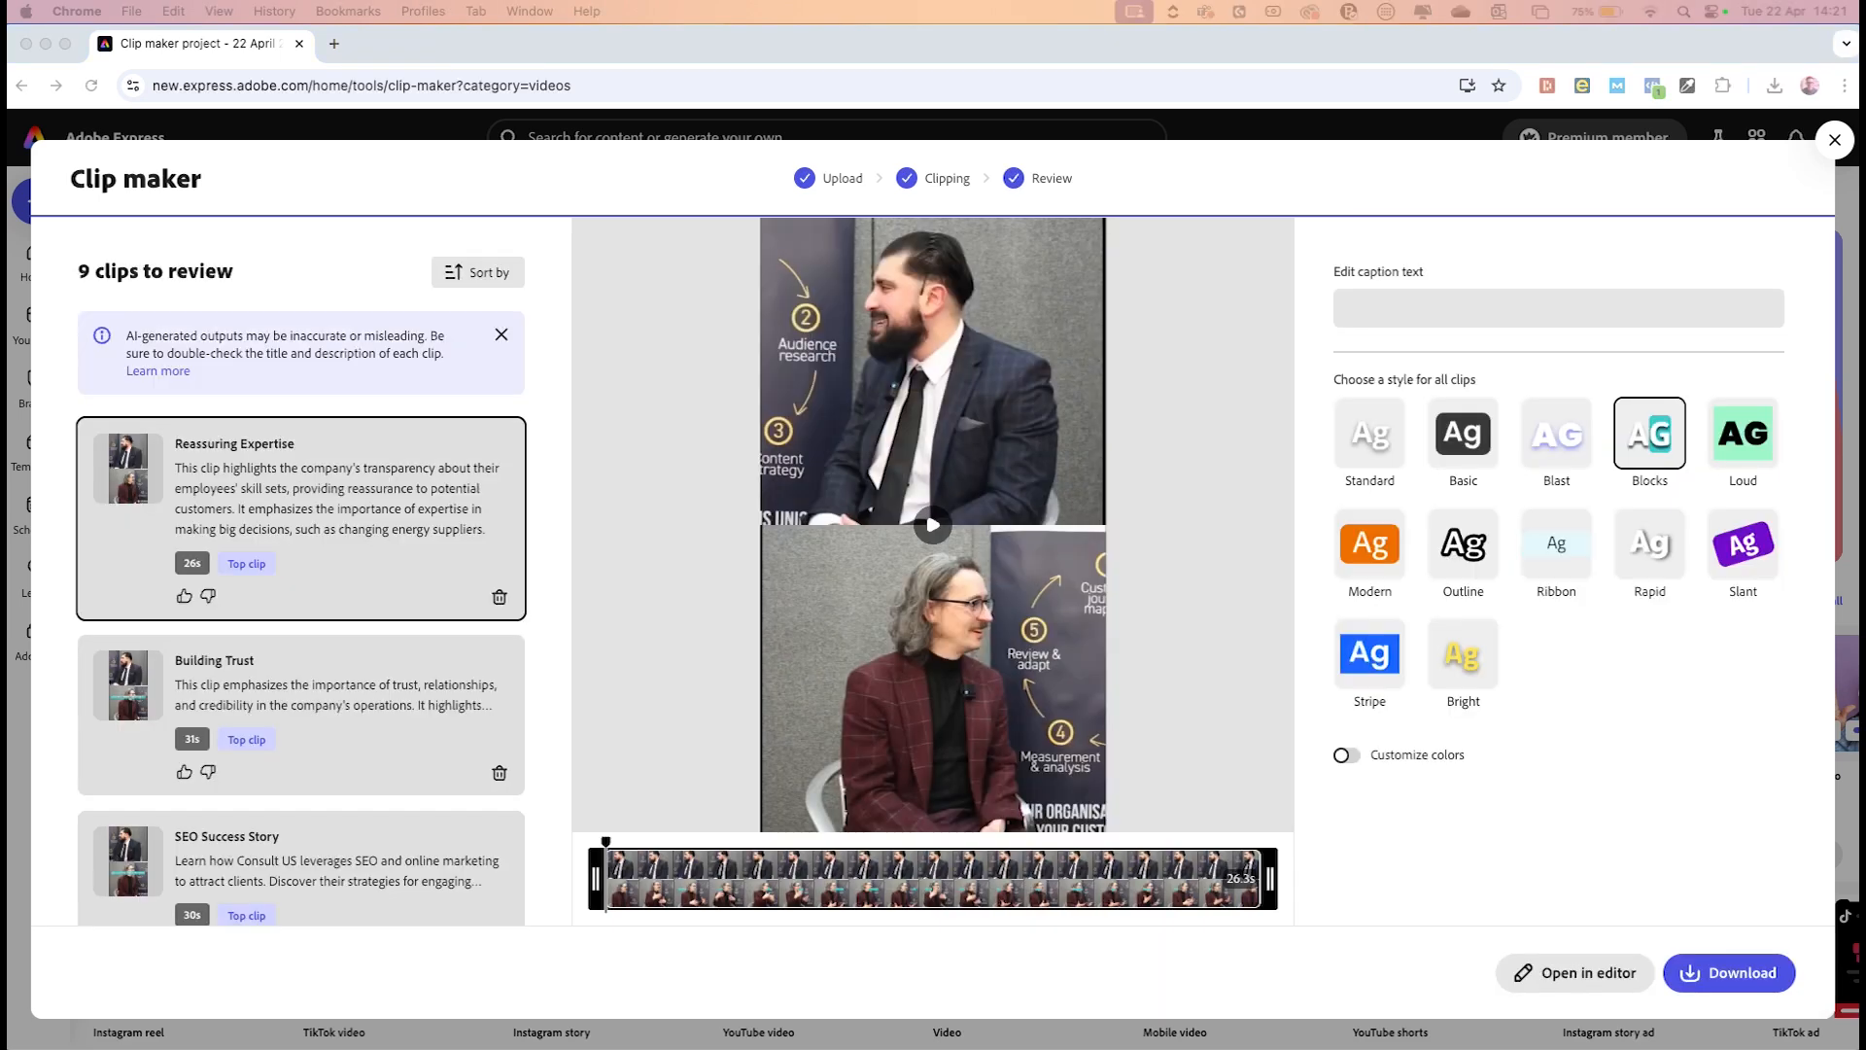
Look through the list of generated clips and play the Reassuring Expertise clip
{"action": "scroll", "coordinate": [301, 573], "scroll_direction": "down", "scroll_amount": 5}
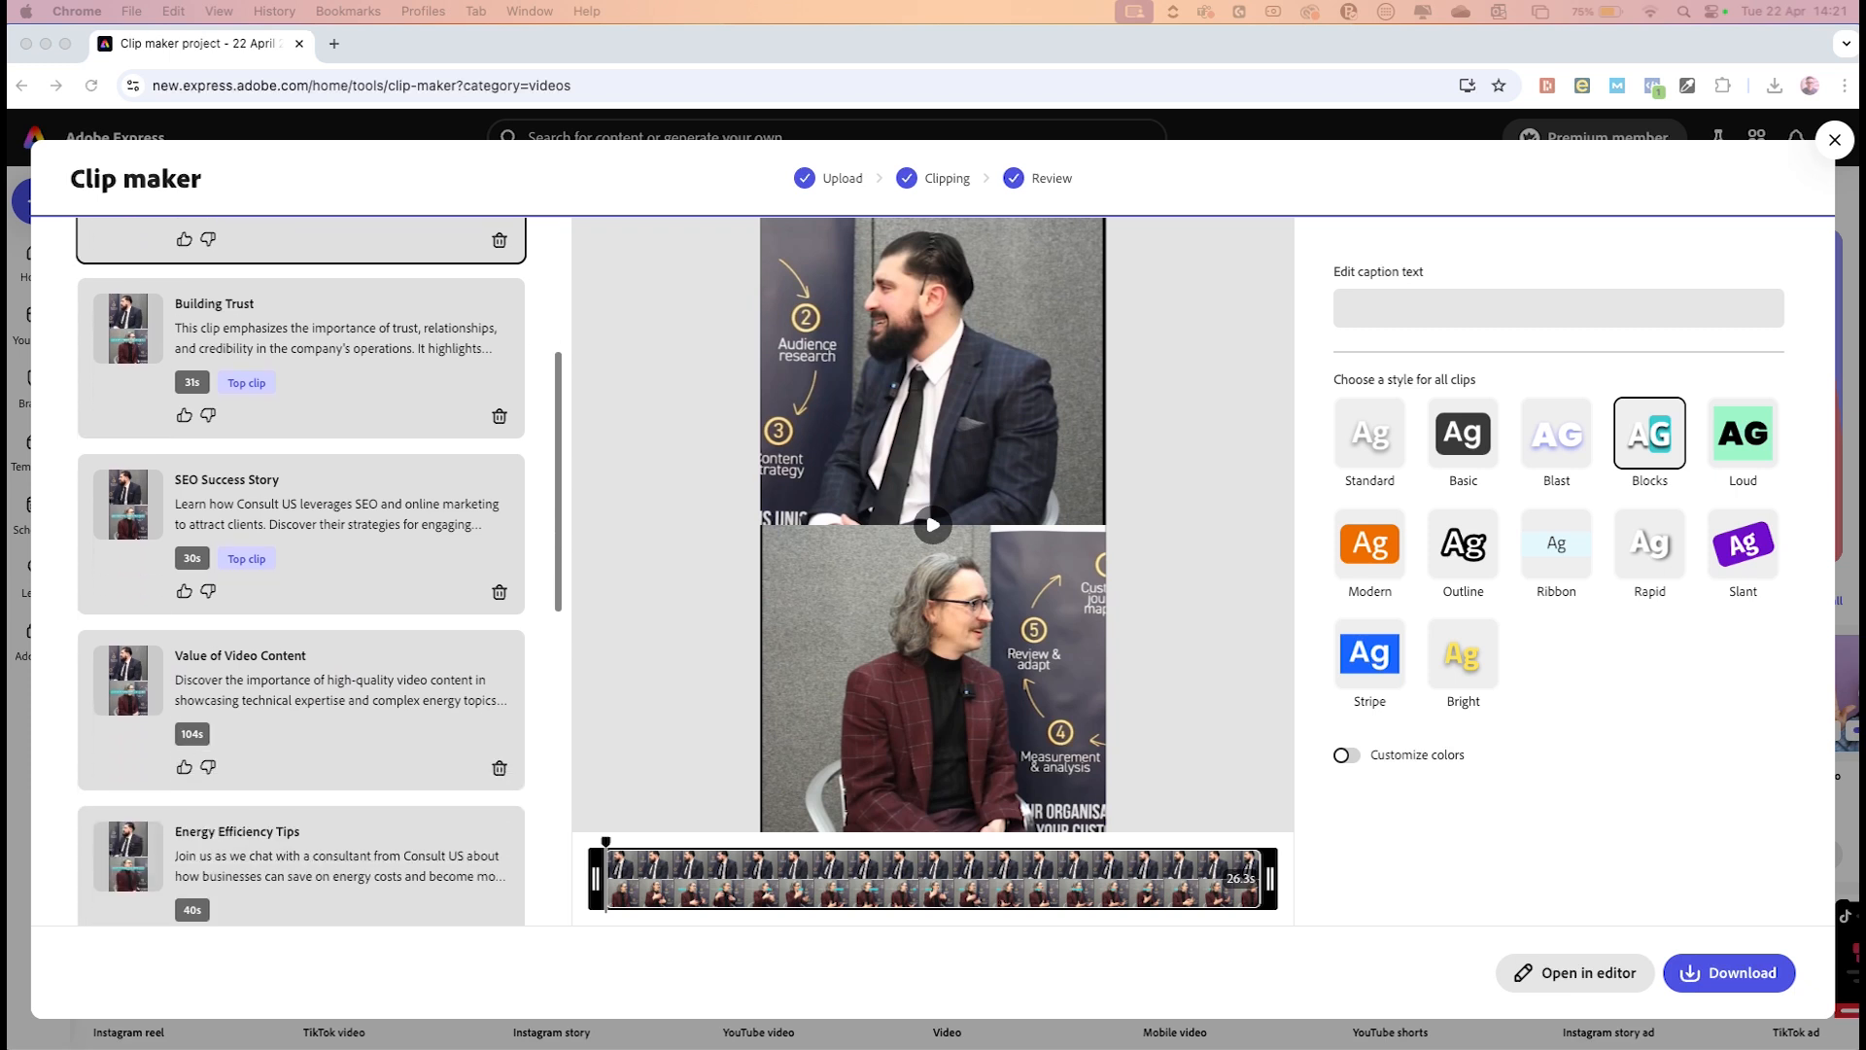
{"action": "scroll", "coordinate": [302, 574], "scroll_direction": "down", "scroll_amount": 3}
{"action": "scroll", "coordinate": [302, 574], "scroll_direction": "up", "scroll_amount": 10}
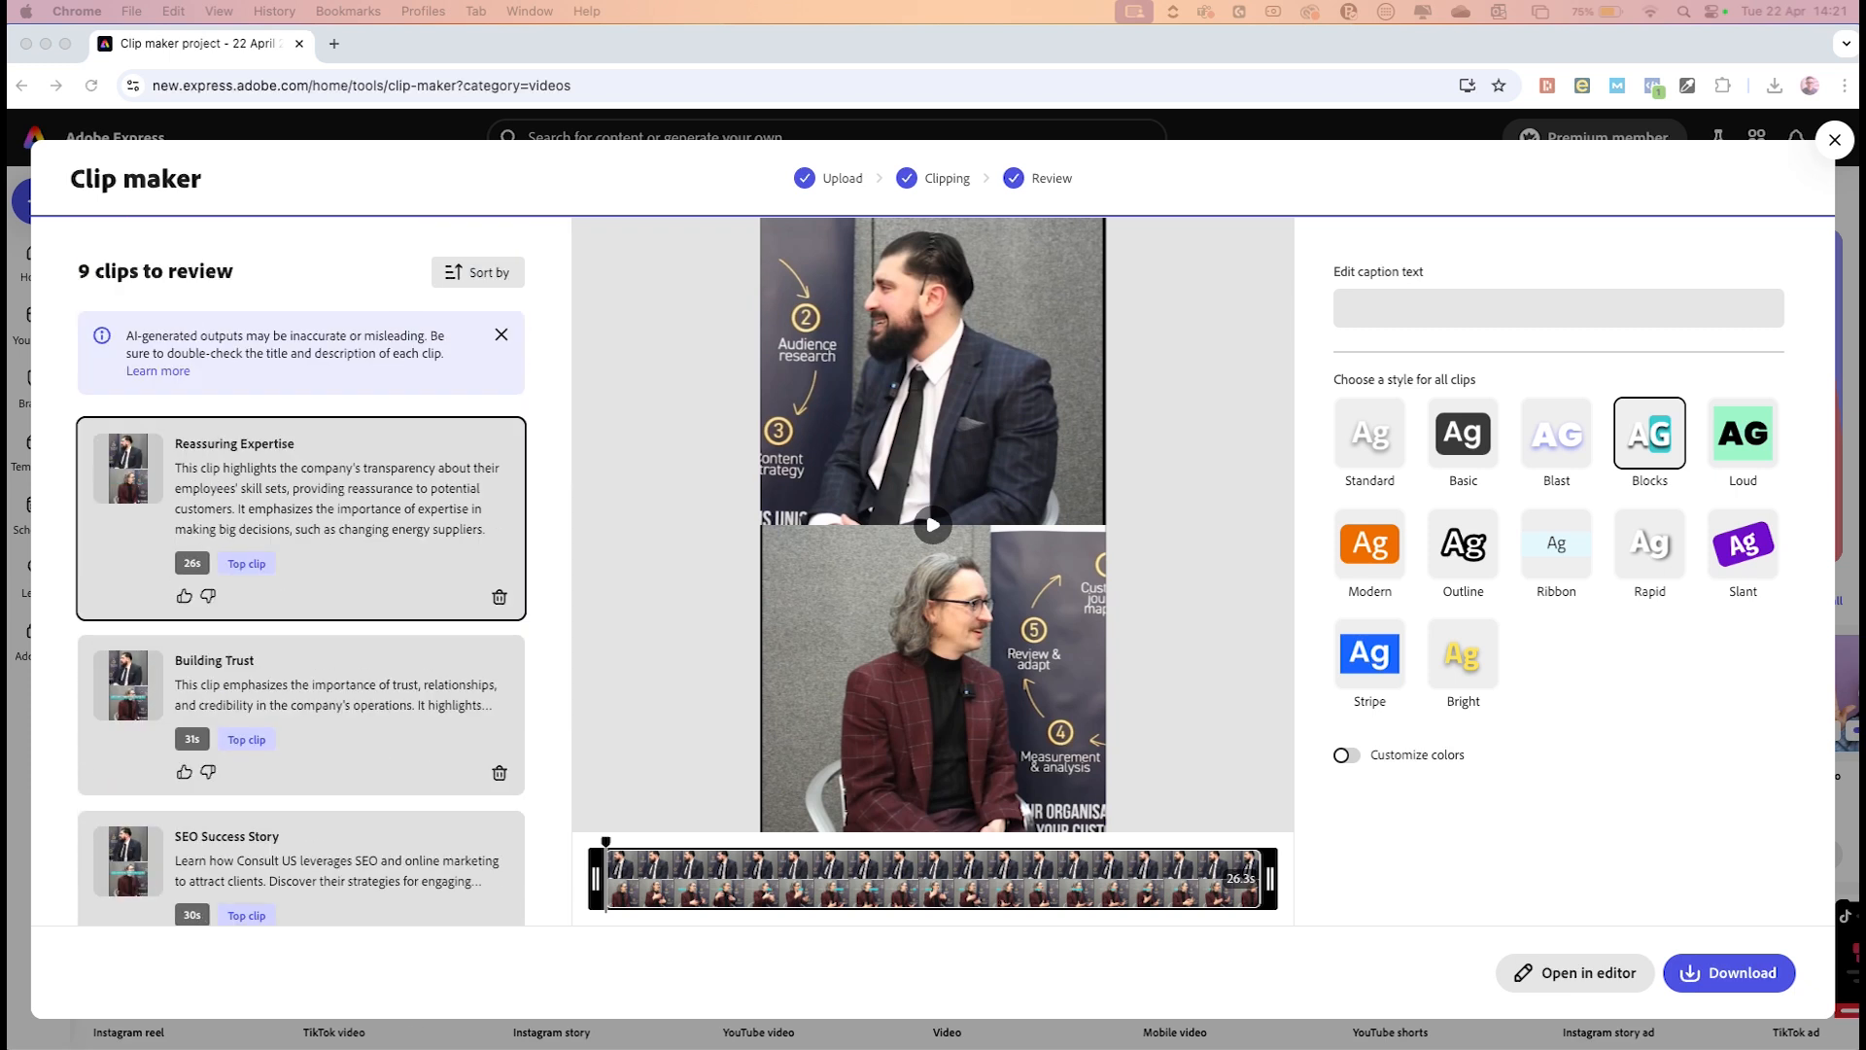
{"action": "left_click", "coordinate": [935, 517]}
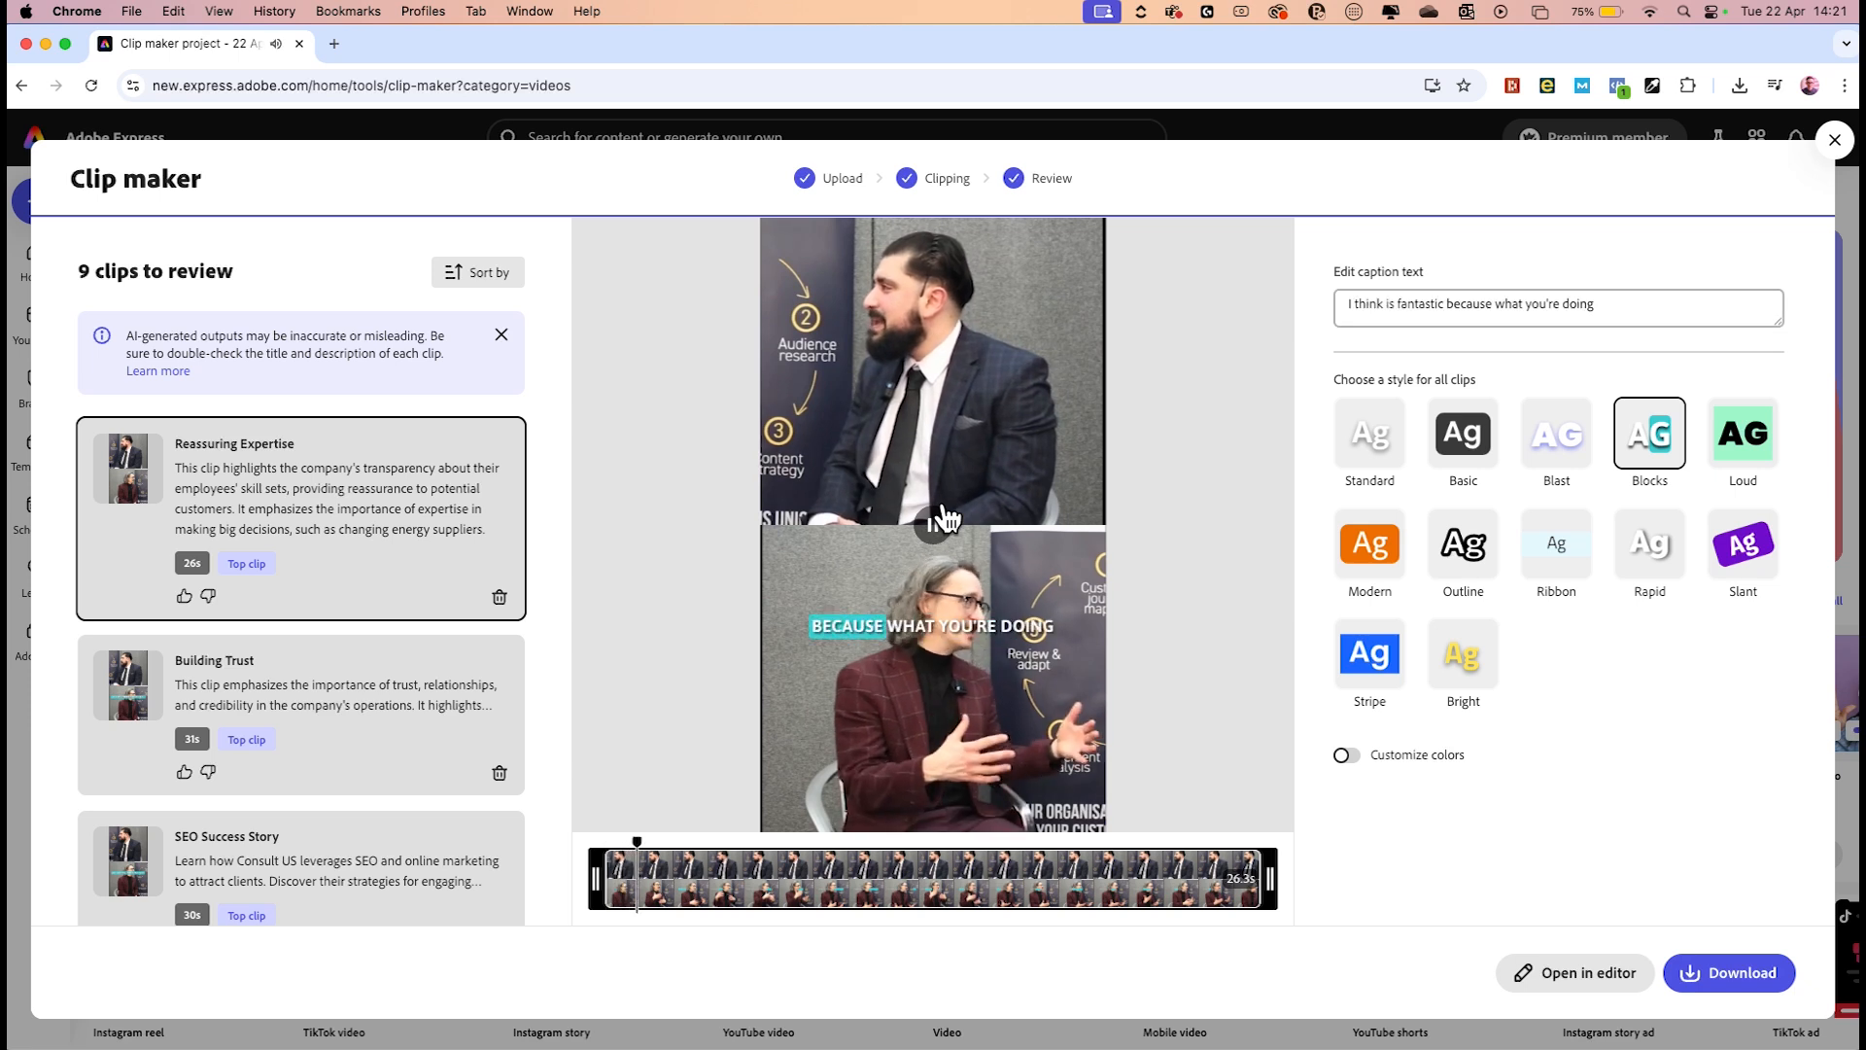
Try the Stripe and Modern caption styles and apply the Basic style to all clips
{"action": "left_click", "coordinate": [1392, 644]}
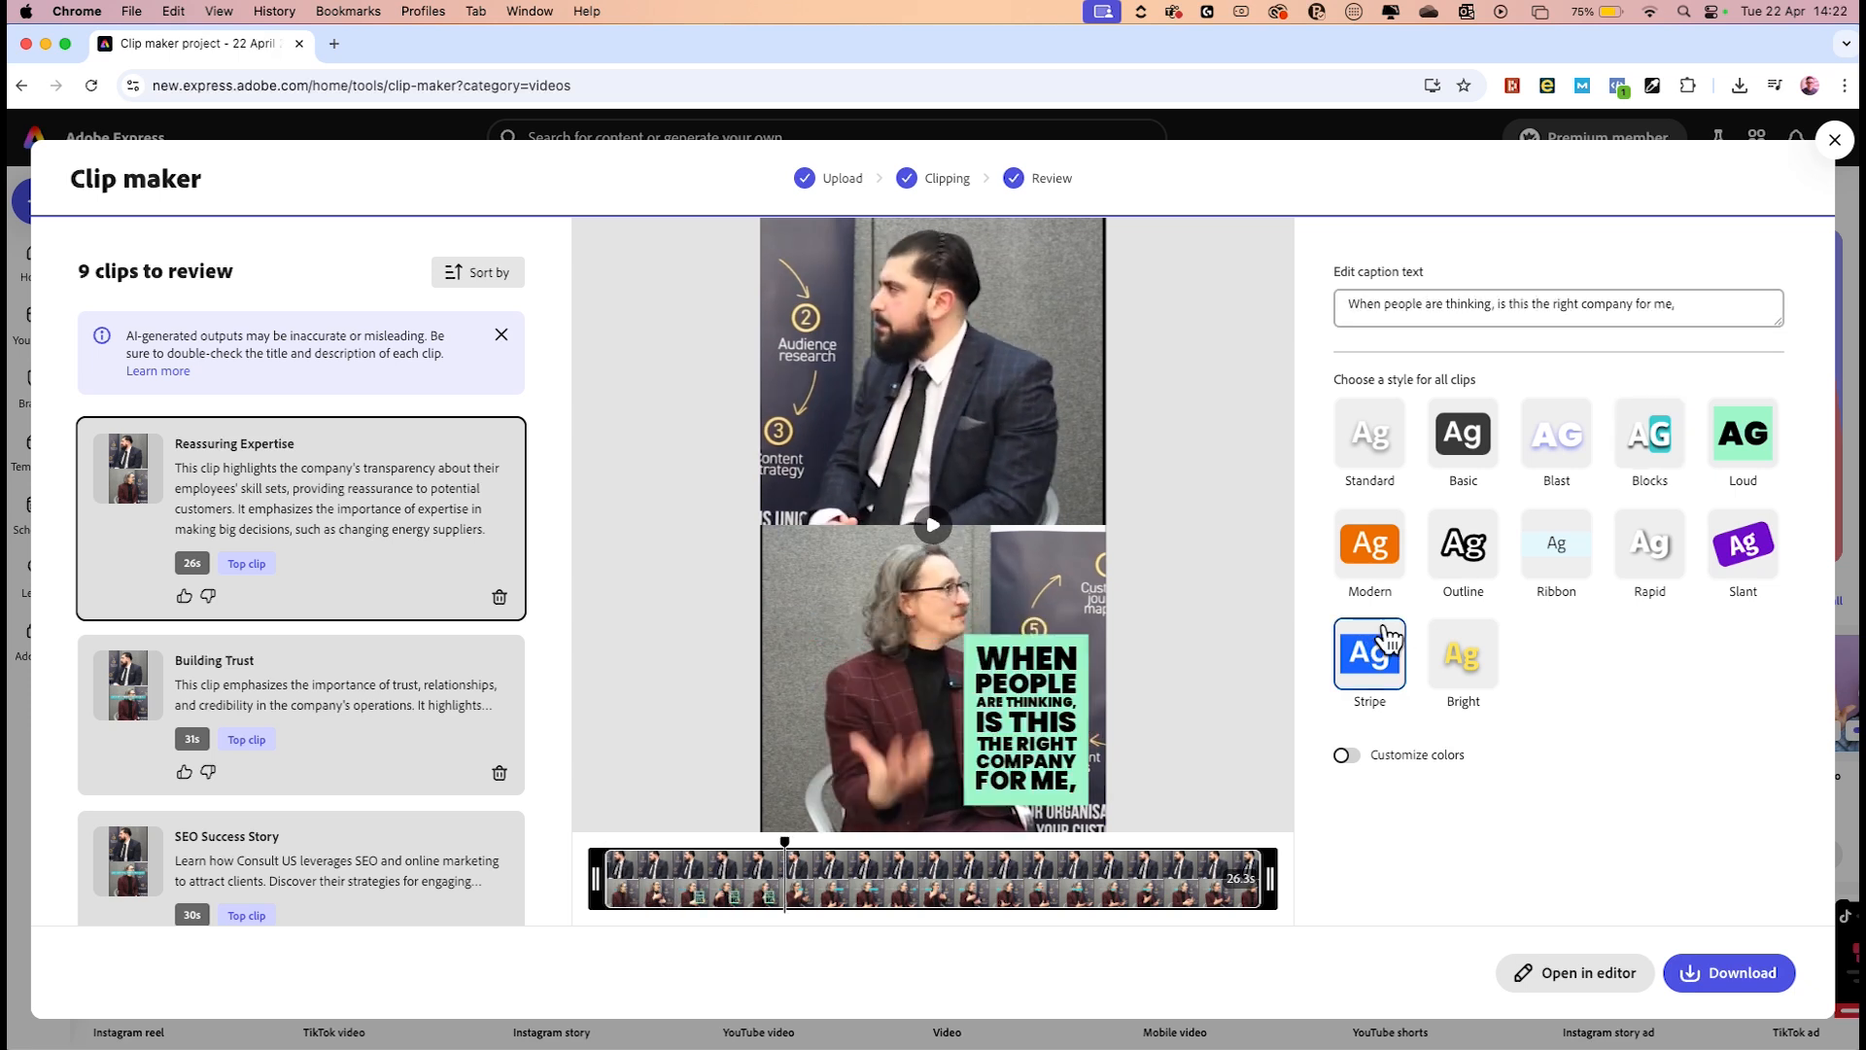
{"action": "left_click", "coordinate": [1389, 550]}
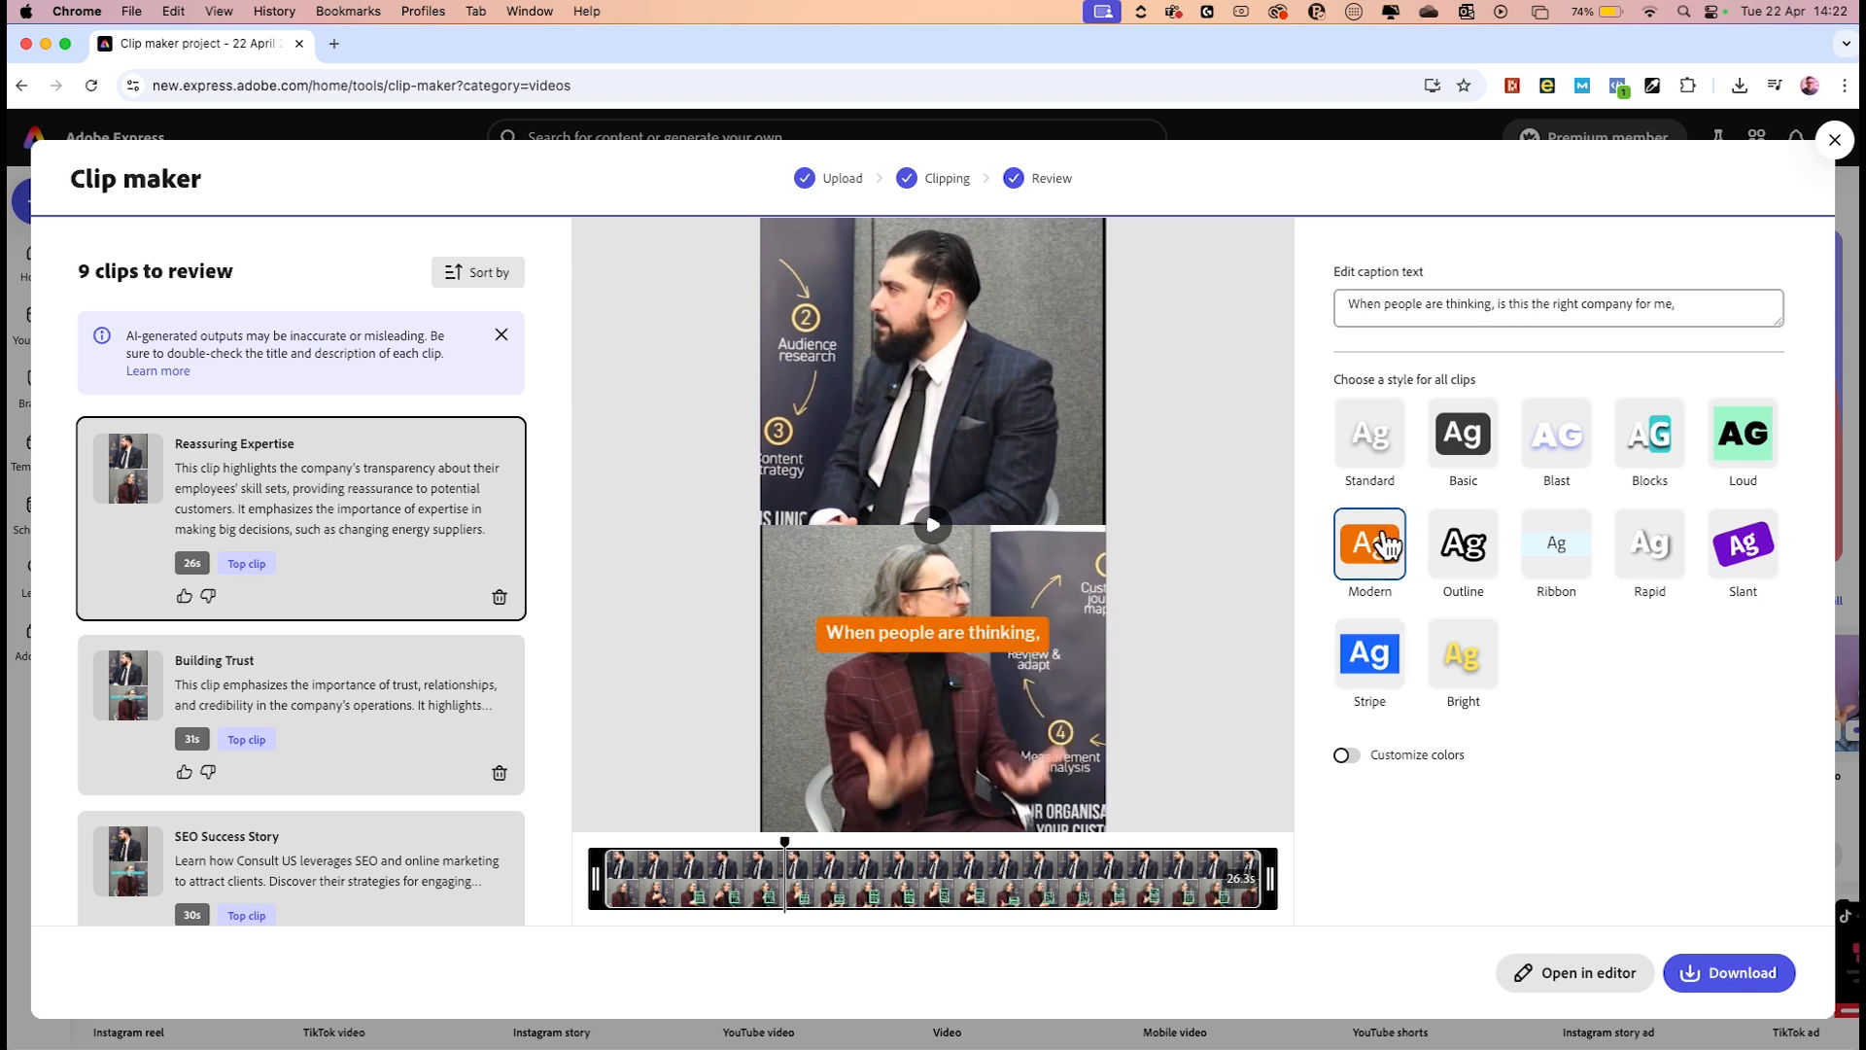
{"action": "left_click", "coordinate": [1480, 427]}
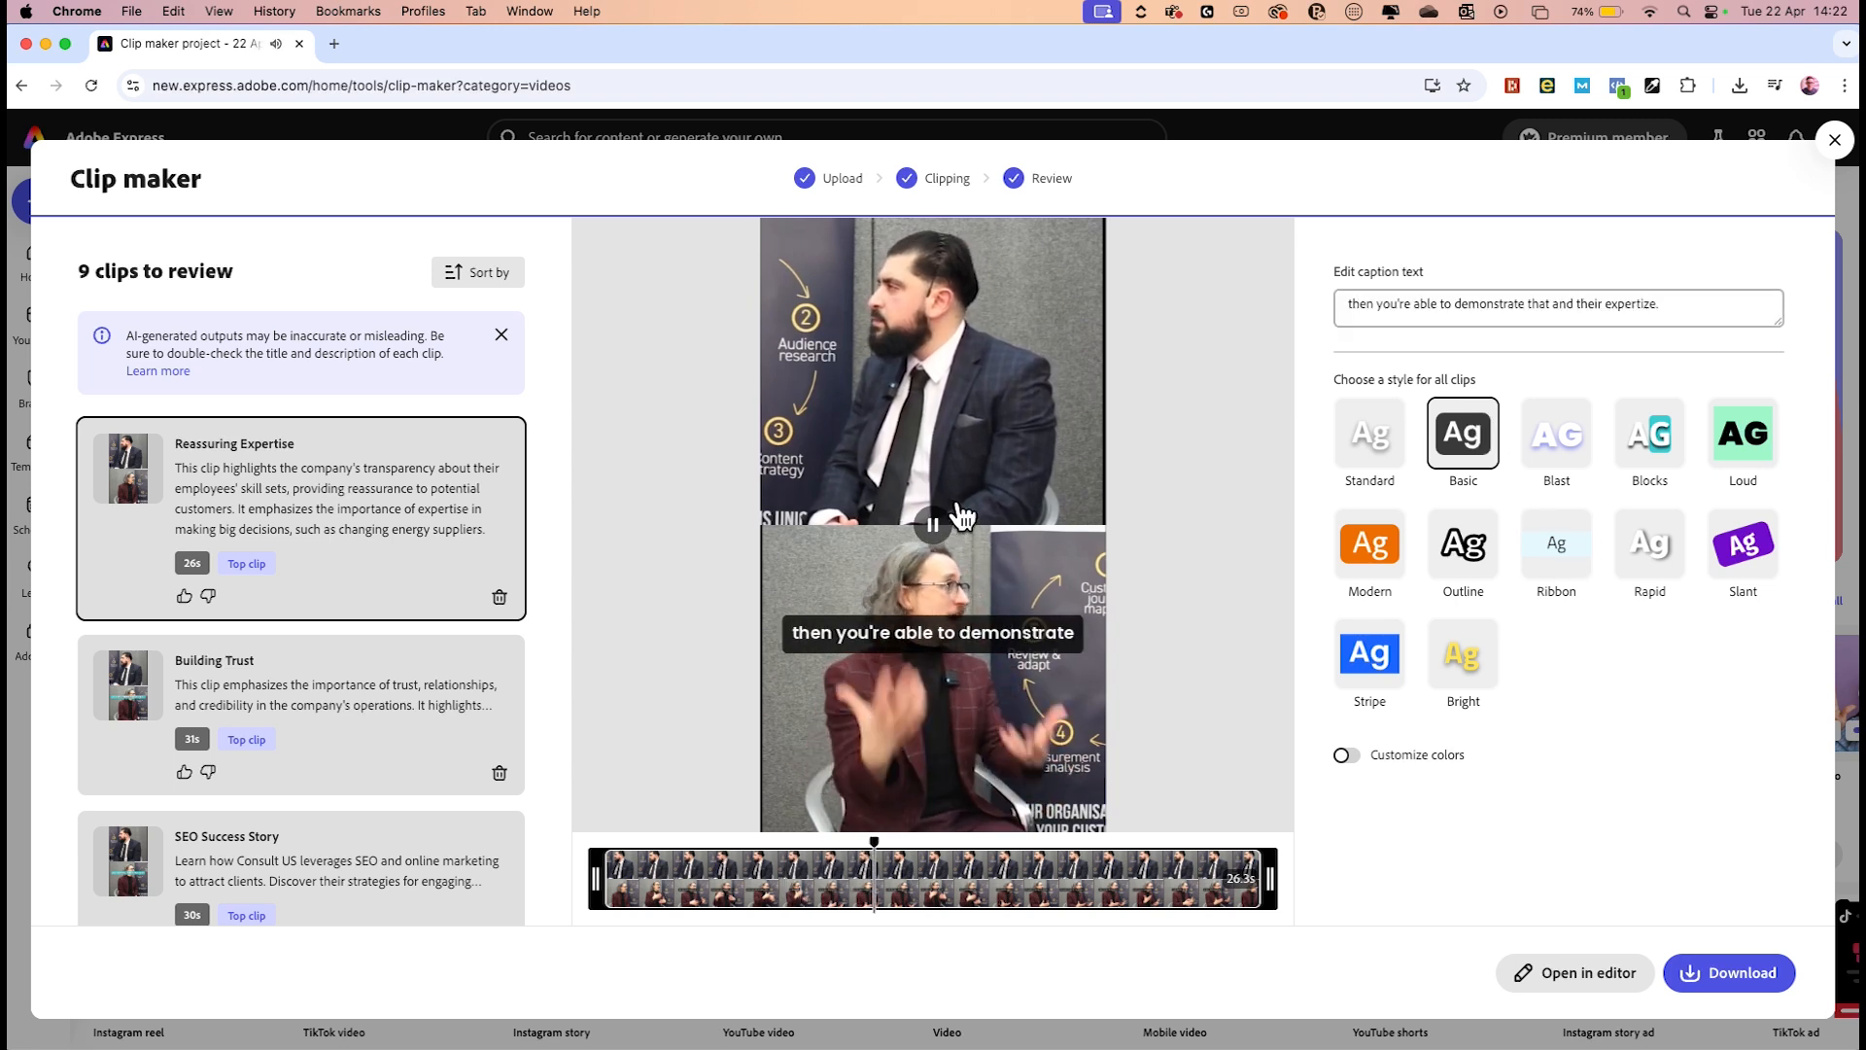
Correct the caption to read "Yes. That any big decision to change energy suppliers" and play the clip back to check it
{"action": "left_click", "coordinate": [1458, 302]}
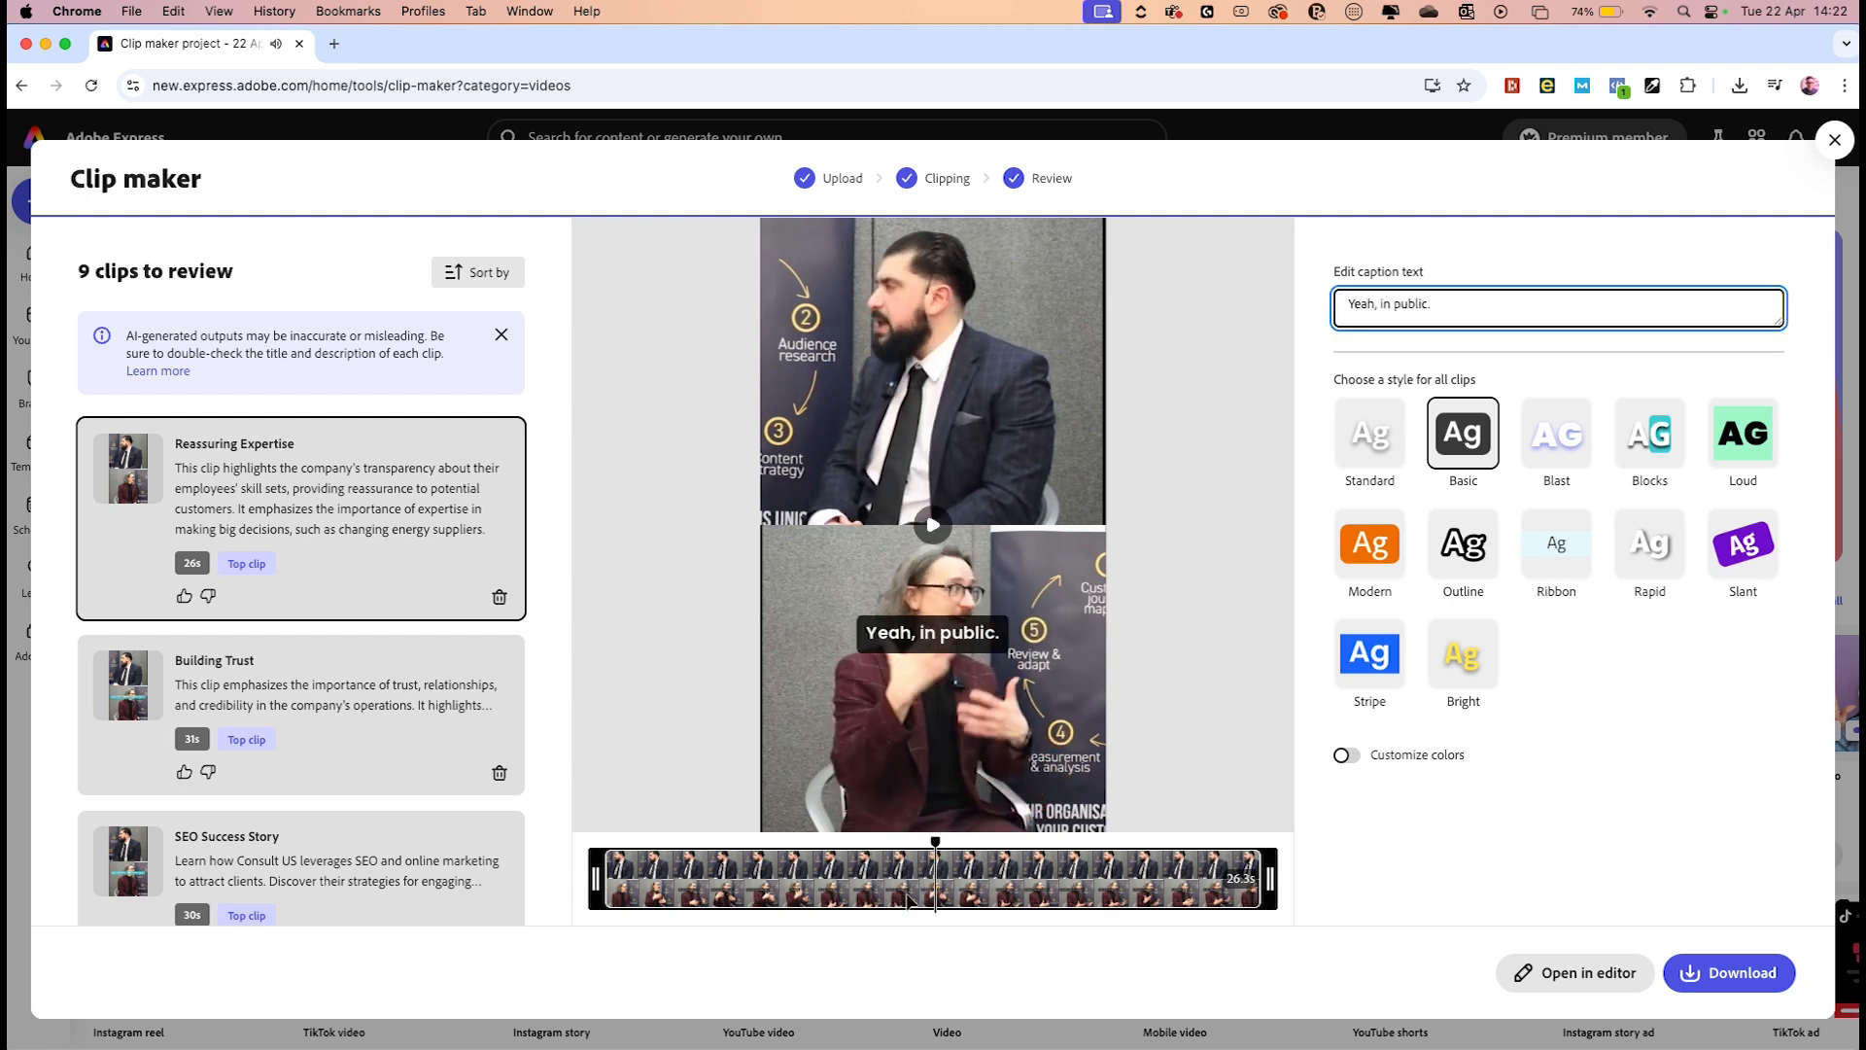
{"action": "left_click_drag", "start_coordinate": [952, 825], "coordinate": [938, 825]}
{"action": "left_click", "coordinate": [1647, 301]}
{"action": "type", "text": "s. That"}
{"action": "left_click", "coordinate": [933, 526]}
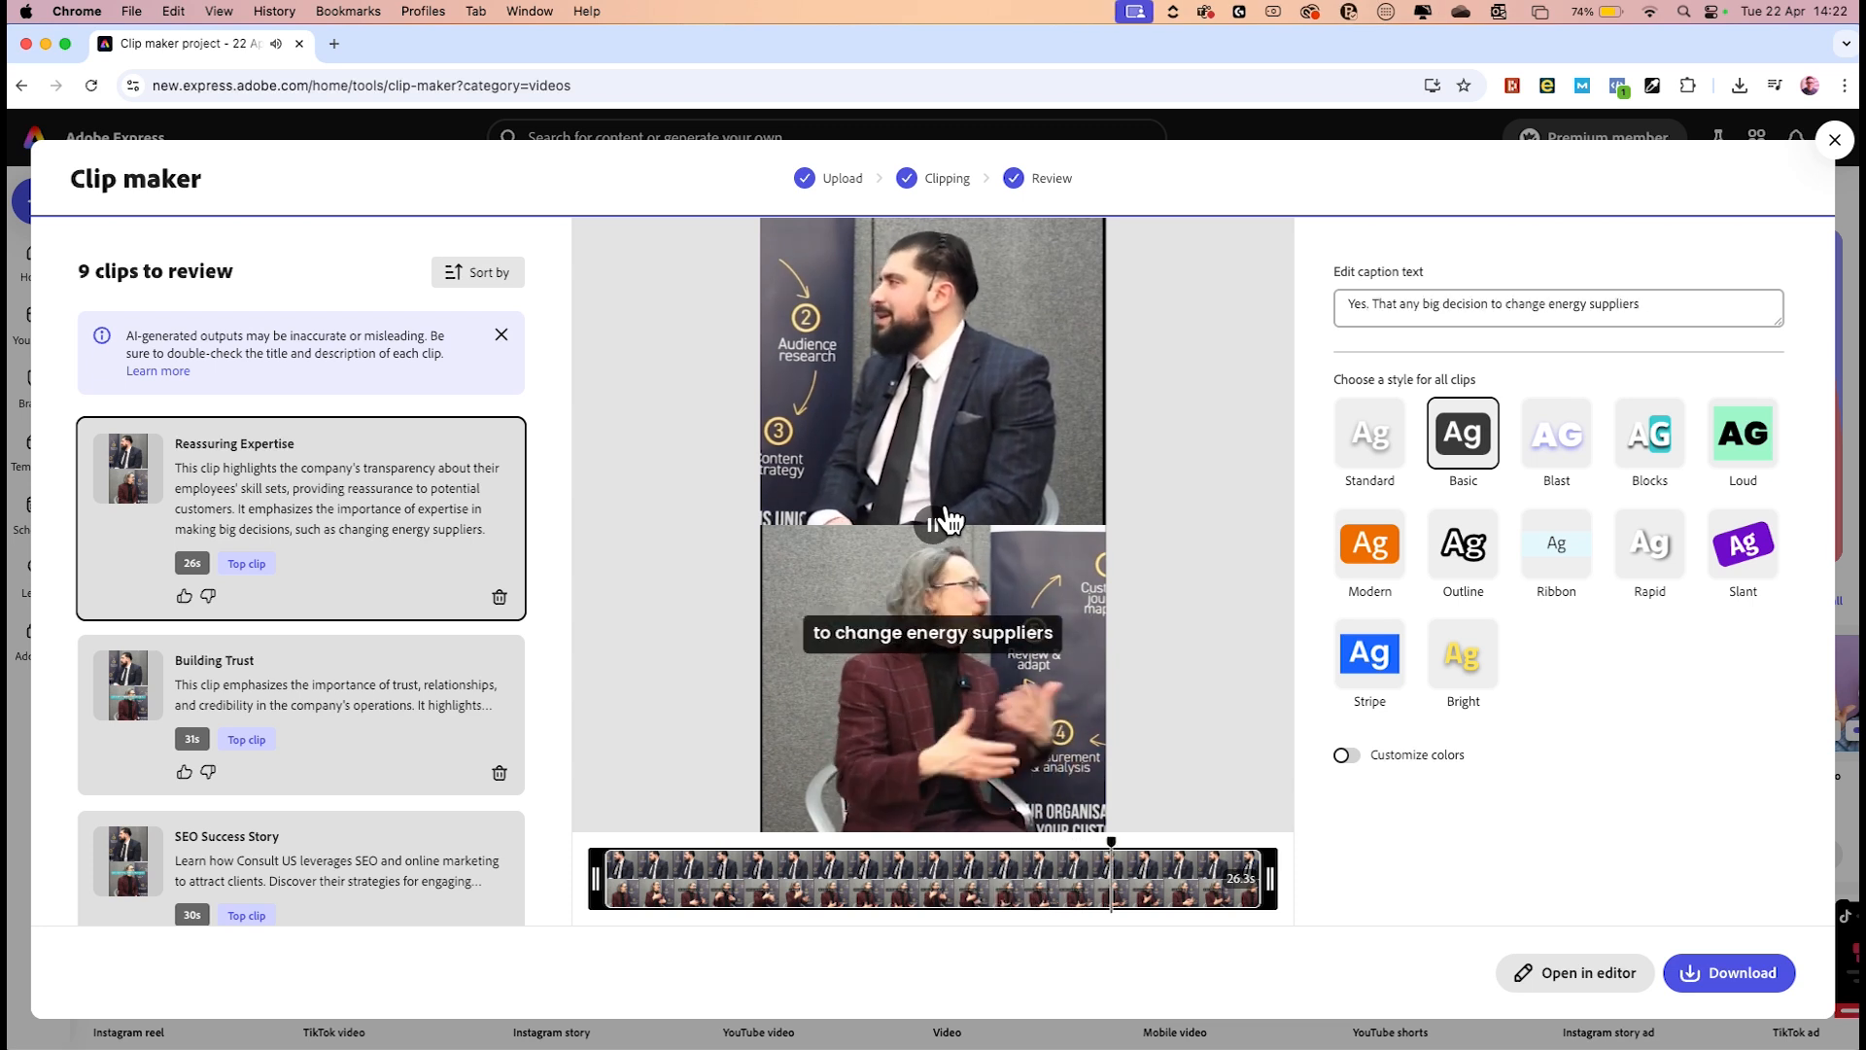
{"action": "left_click", "coordinate": [948, 520]}
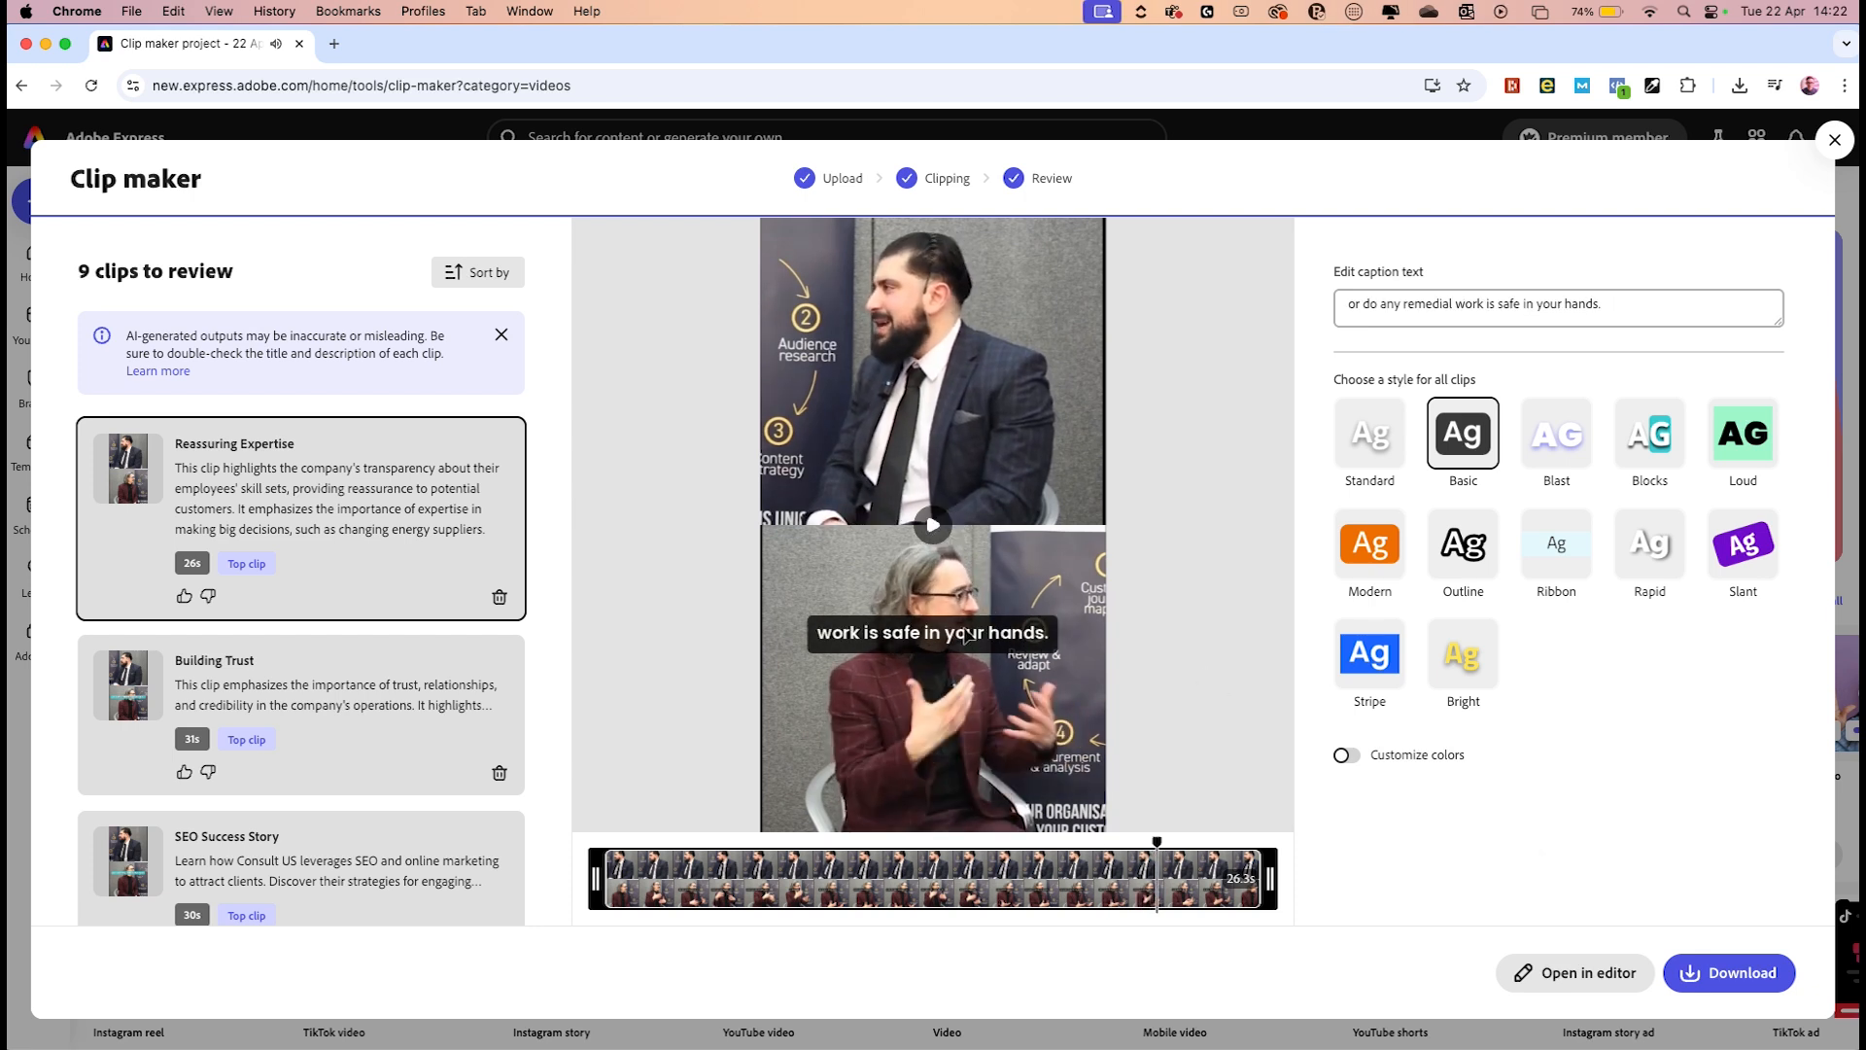
Open the clip project in the full editor and bring up the Reassuring Expertise page for editing
{"action": "left_click", "coordinate": [1552, 963]}
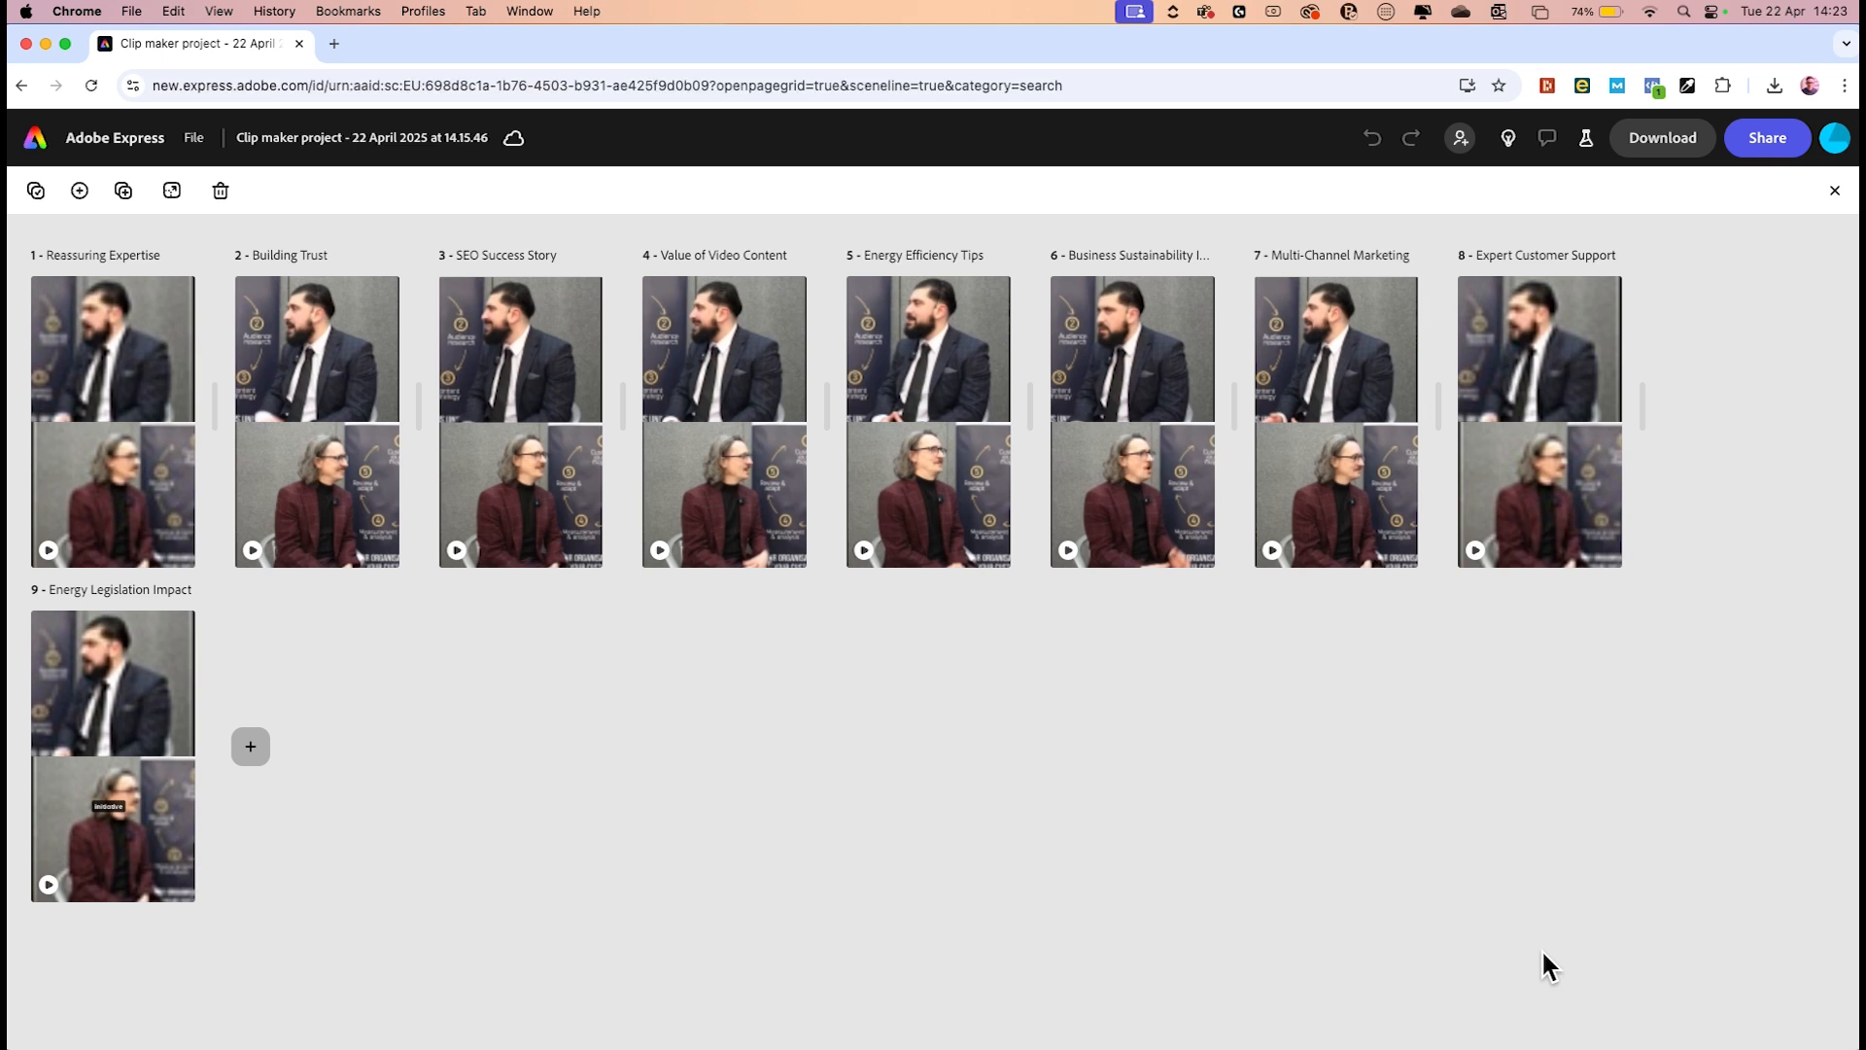
{"action": "left_click", "coordinate": [119, 443]}
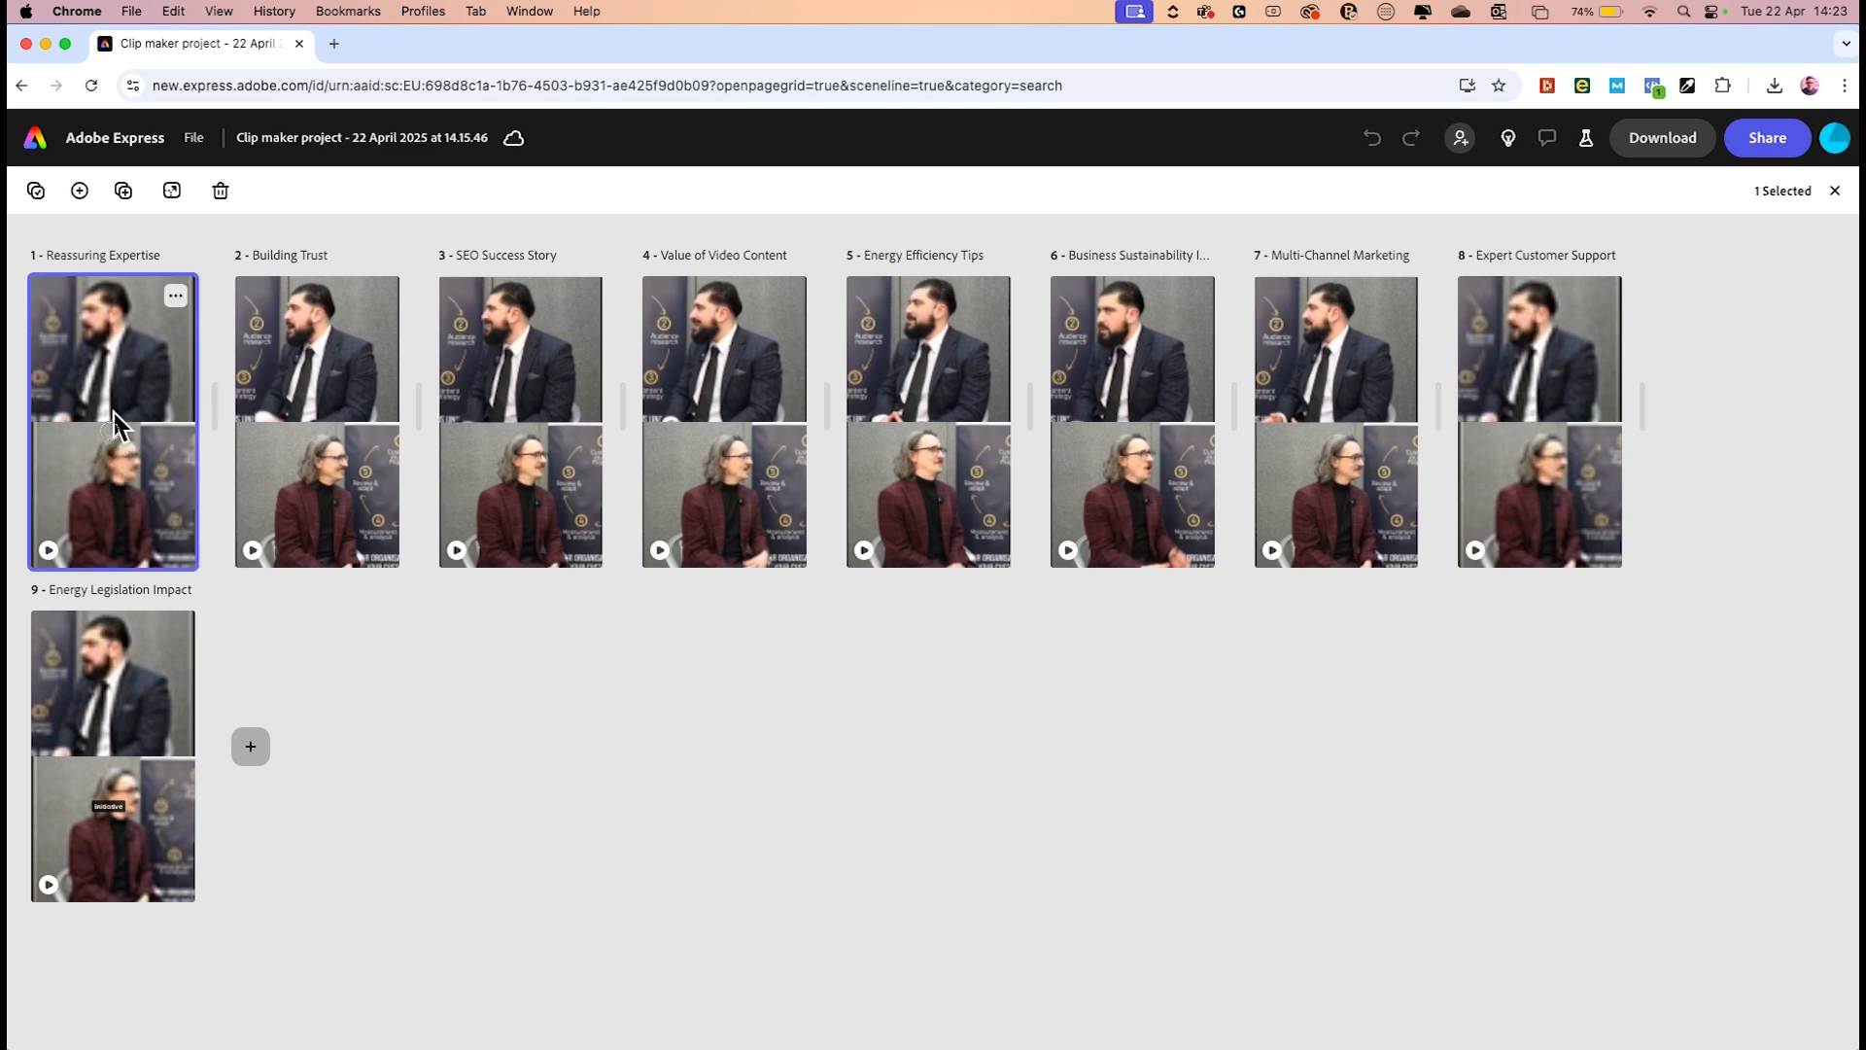
{"action": "double_click", "coordinate": [115, 426]}
Move the caption group up to the seam between the two stacked videos, keeping its opacity at 100%
{"action": "left_click_drag", "start_coordinate": [1133, 684], "coordinate": [1133, 573]}
{"action": "left_click", "coordinate": [303, 302]}
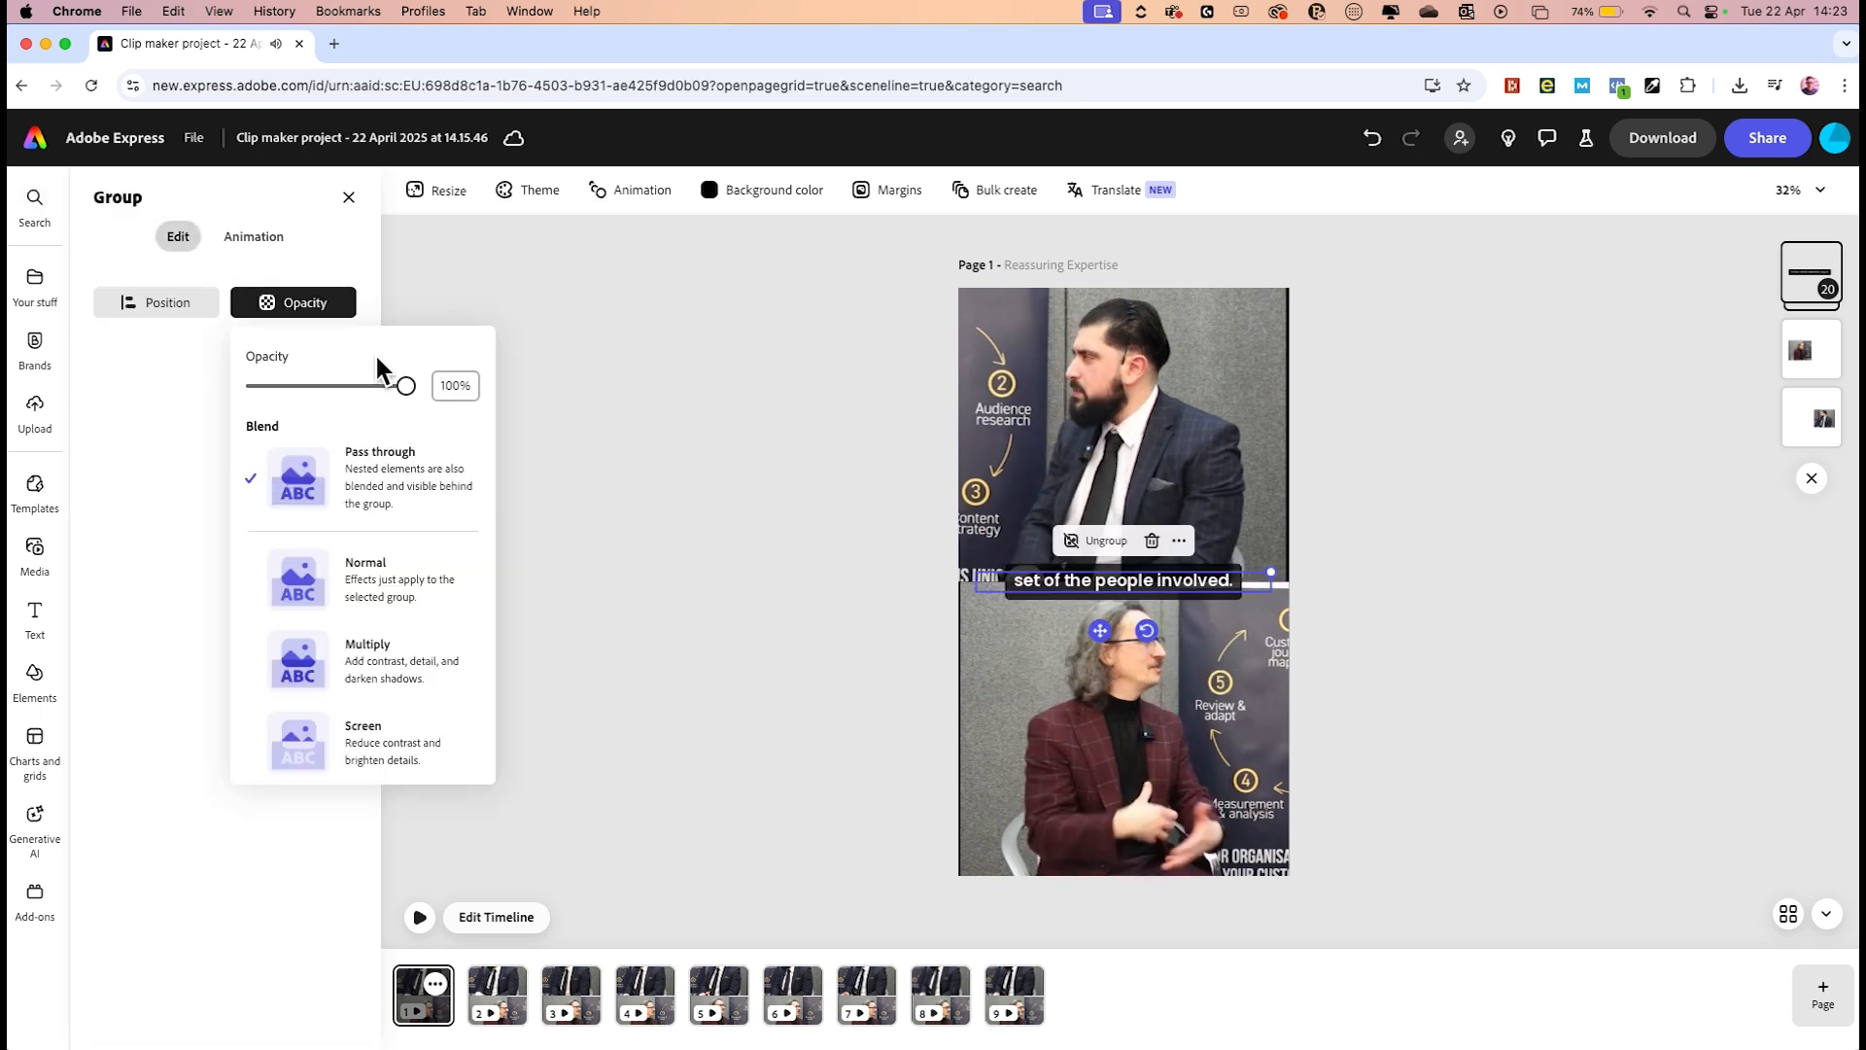
{"action": "left_click_drag", "start_coordinate": [403, 371], "coordinate": [453, 377]}
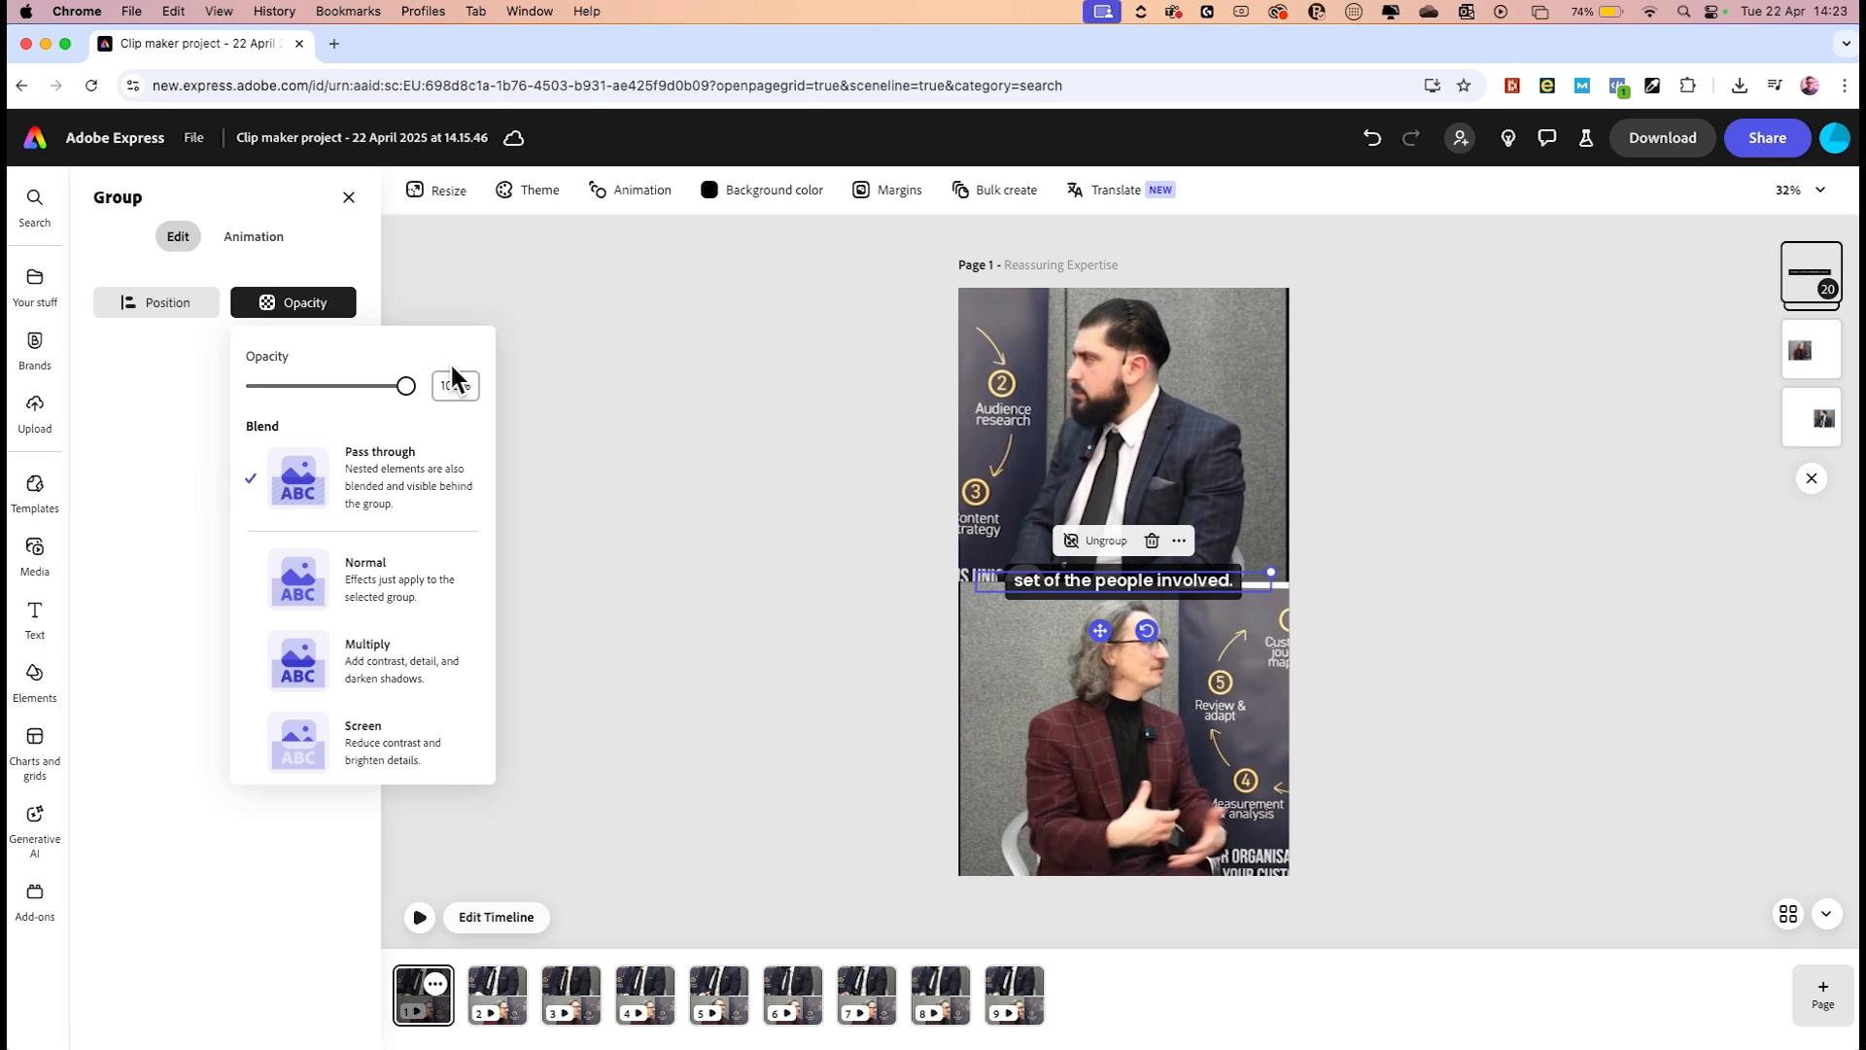
{"action": "left_click", "coordinate": [606, 529]}
Apply Enhance speech to the lower video and unmute it at 100% volume
{"action": "left_click", "coordinate": [974, 653]}
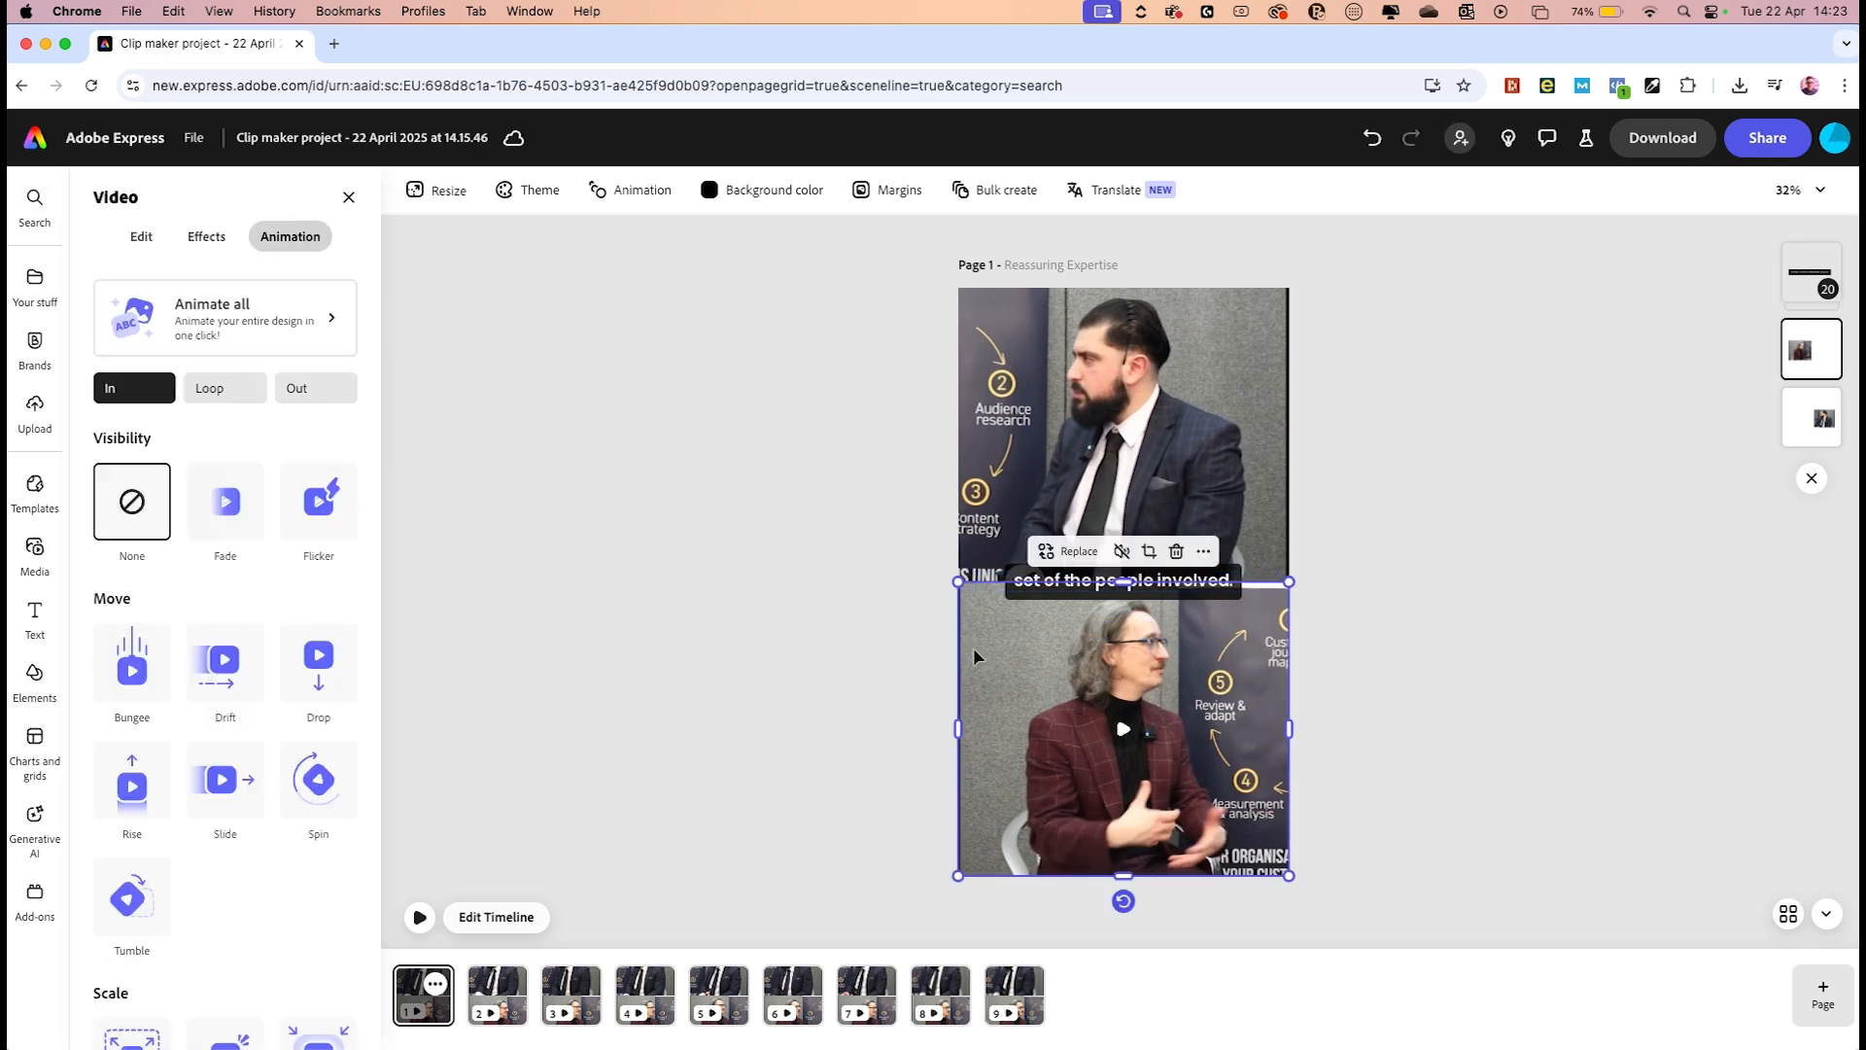
{"action": "left_click", "coordinate": [142, 236]}
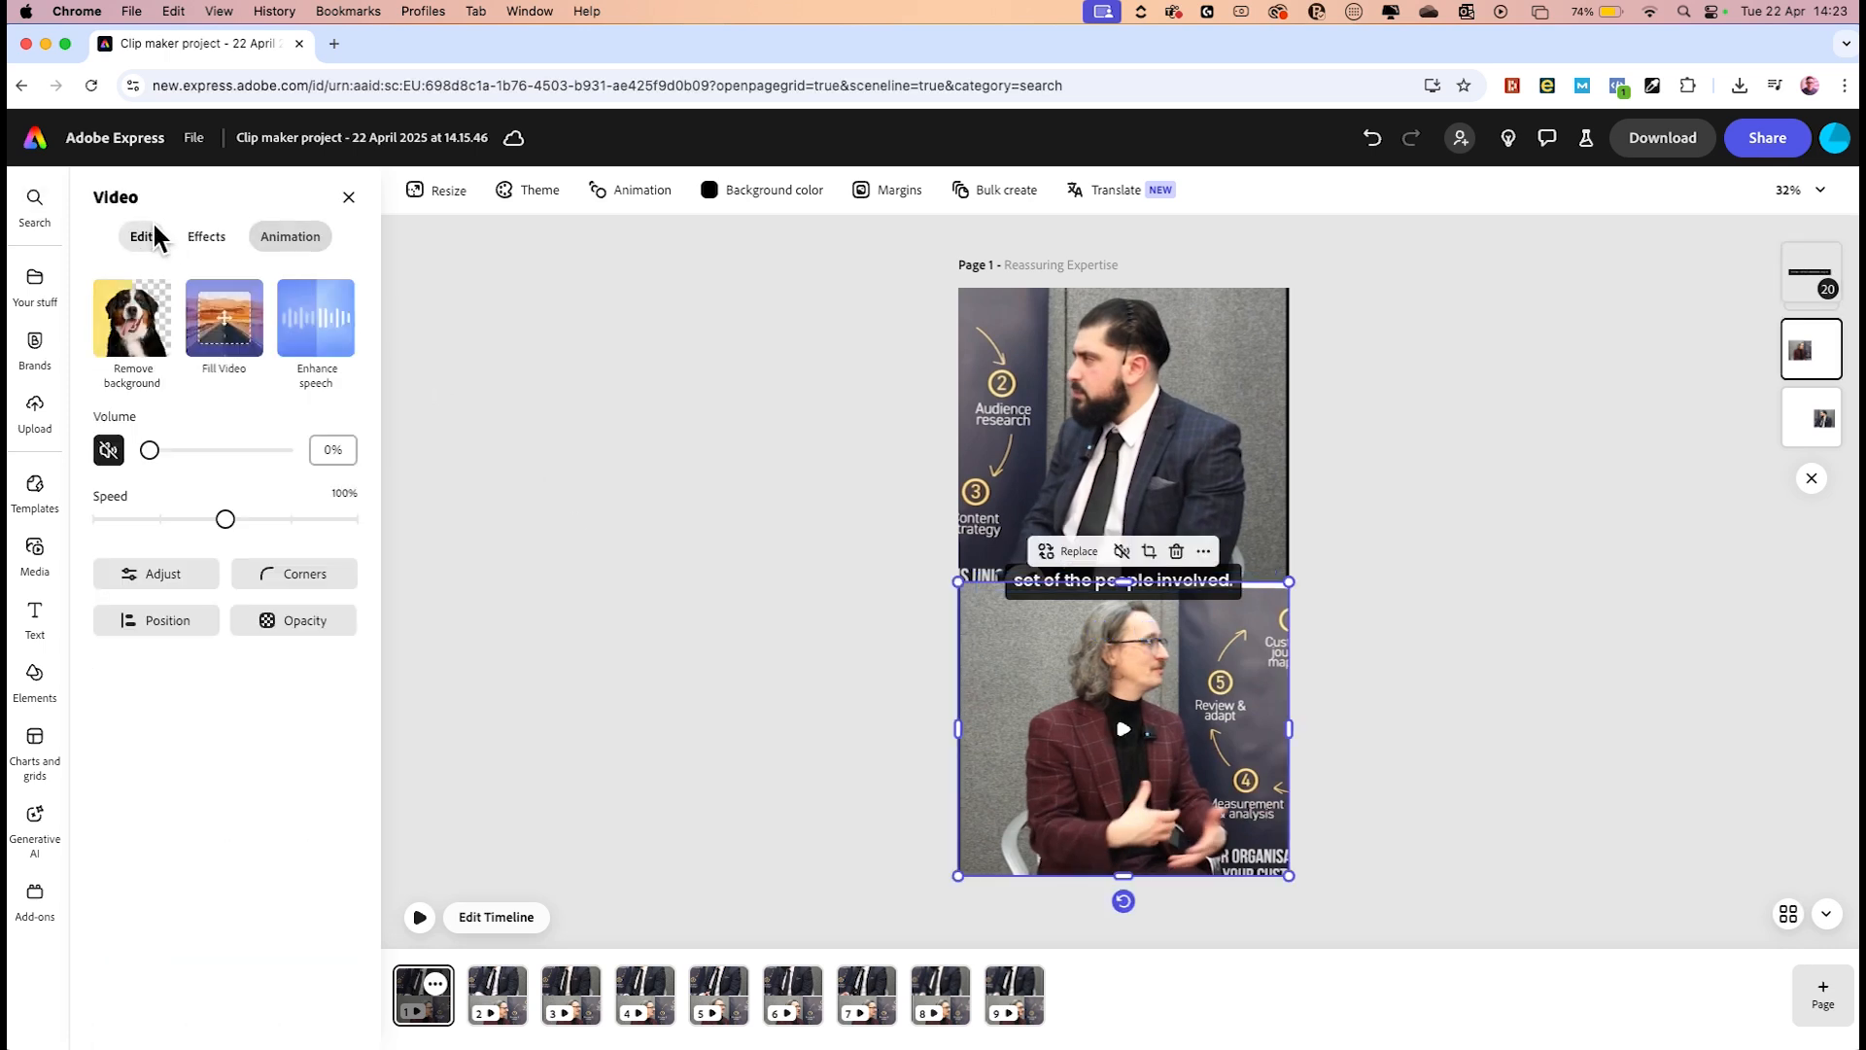
{"action": "left_click", "coordinate": [324, 317]}
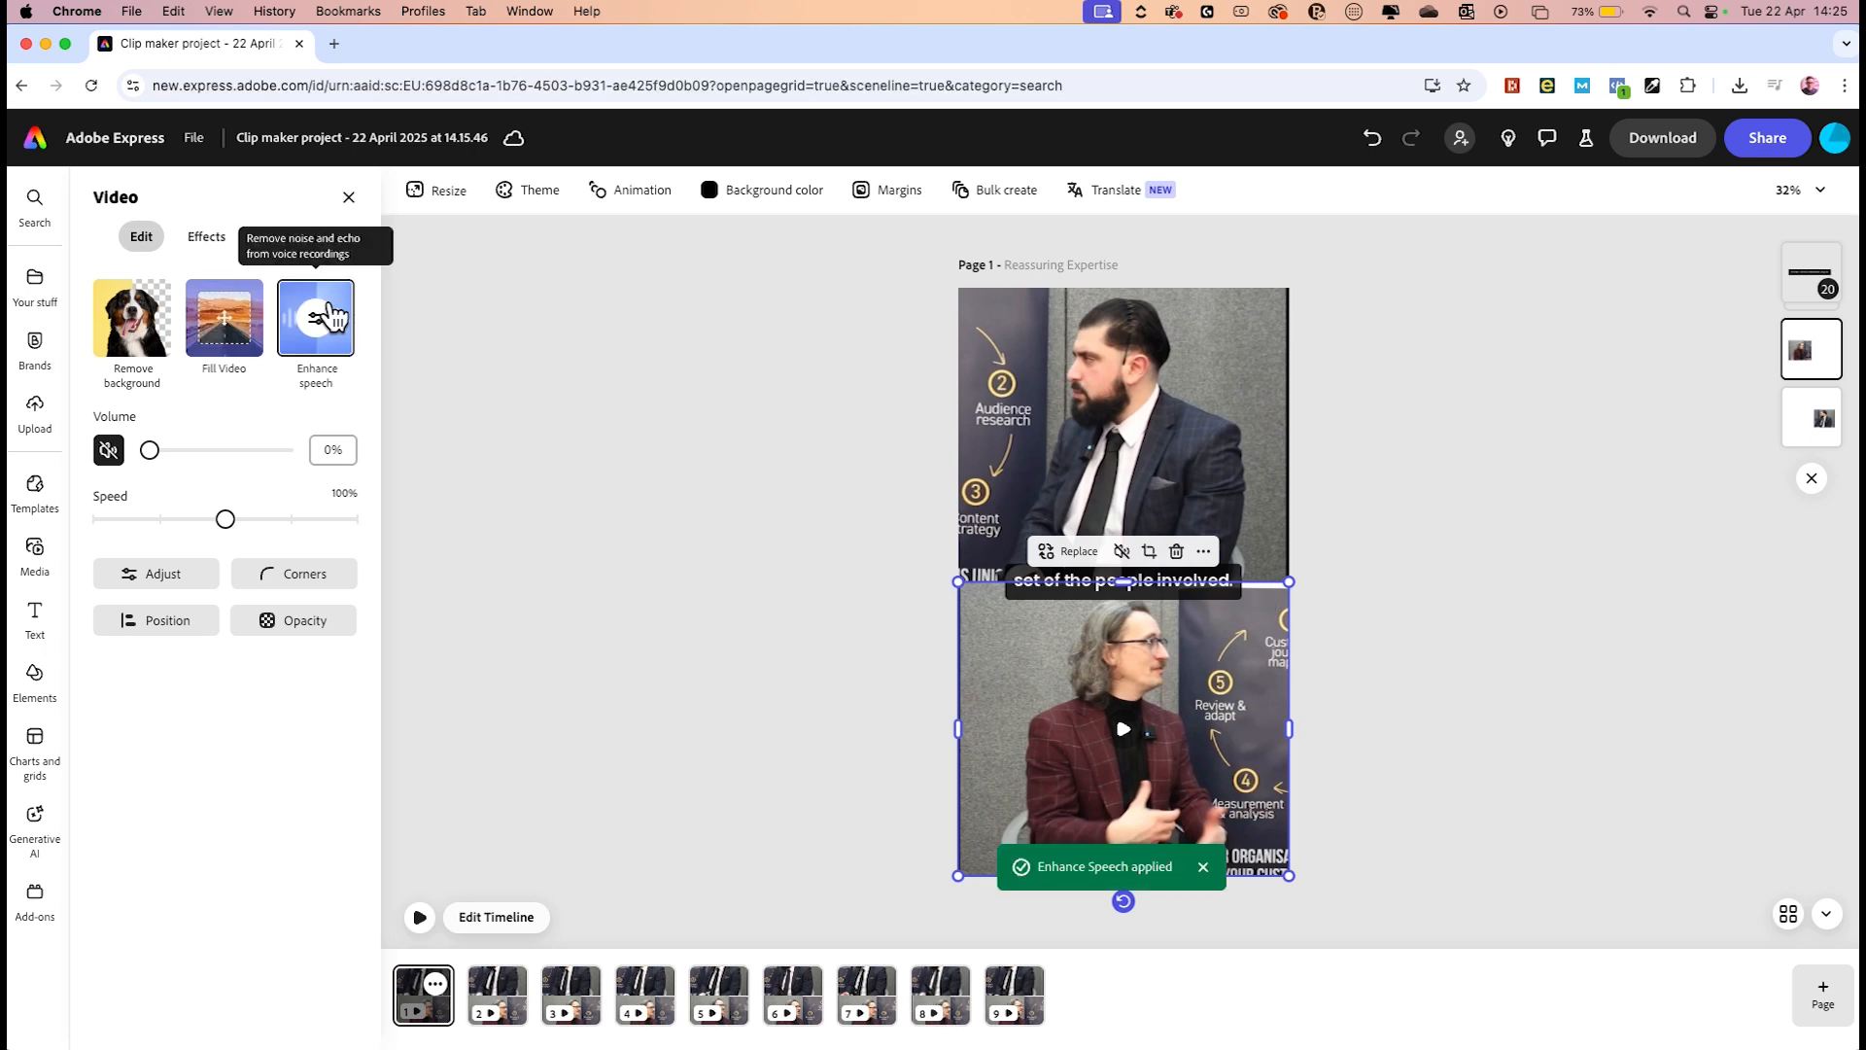
{"action": "left_click", "coordinate": [1122, 552]}
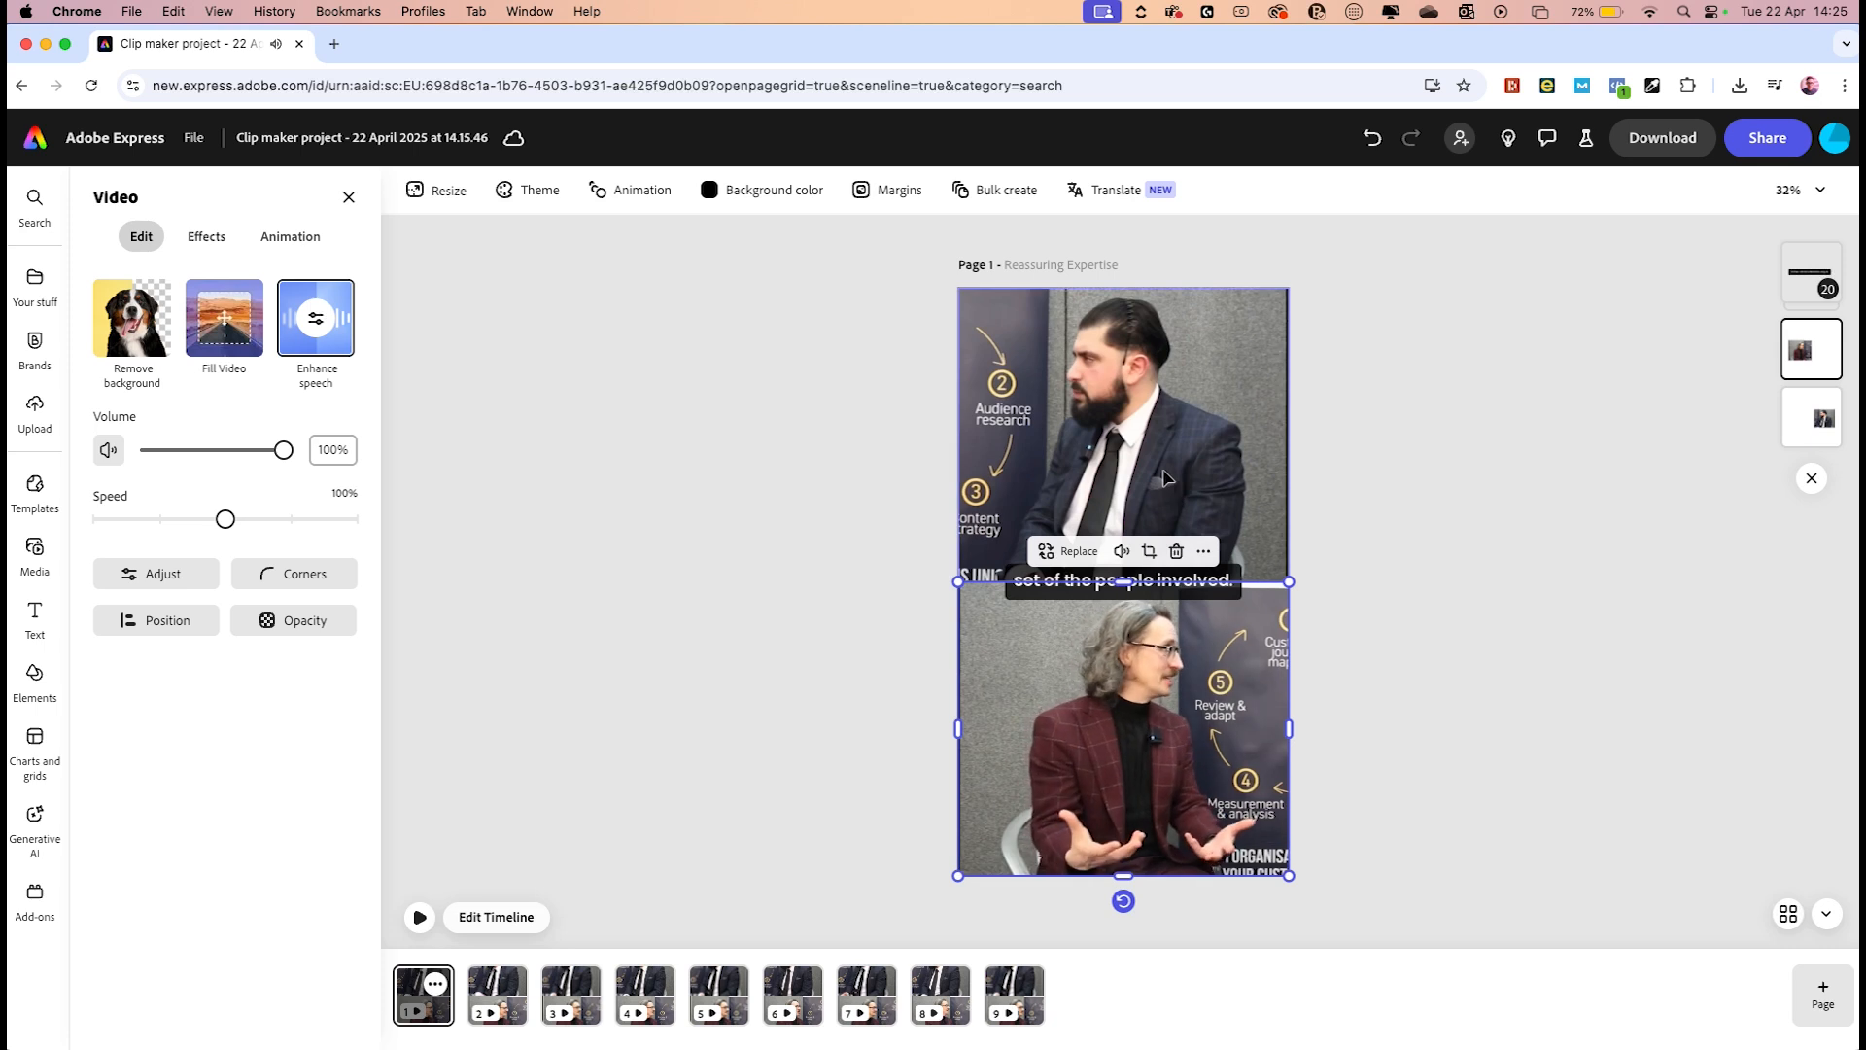
{"action": "left_click", "coordinate": [1258, 484]}
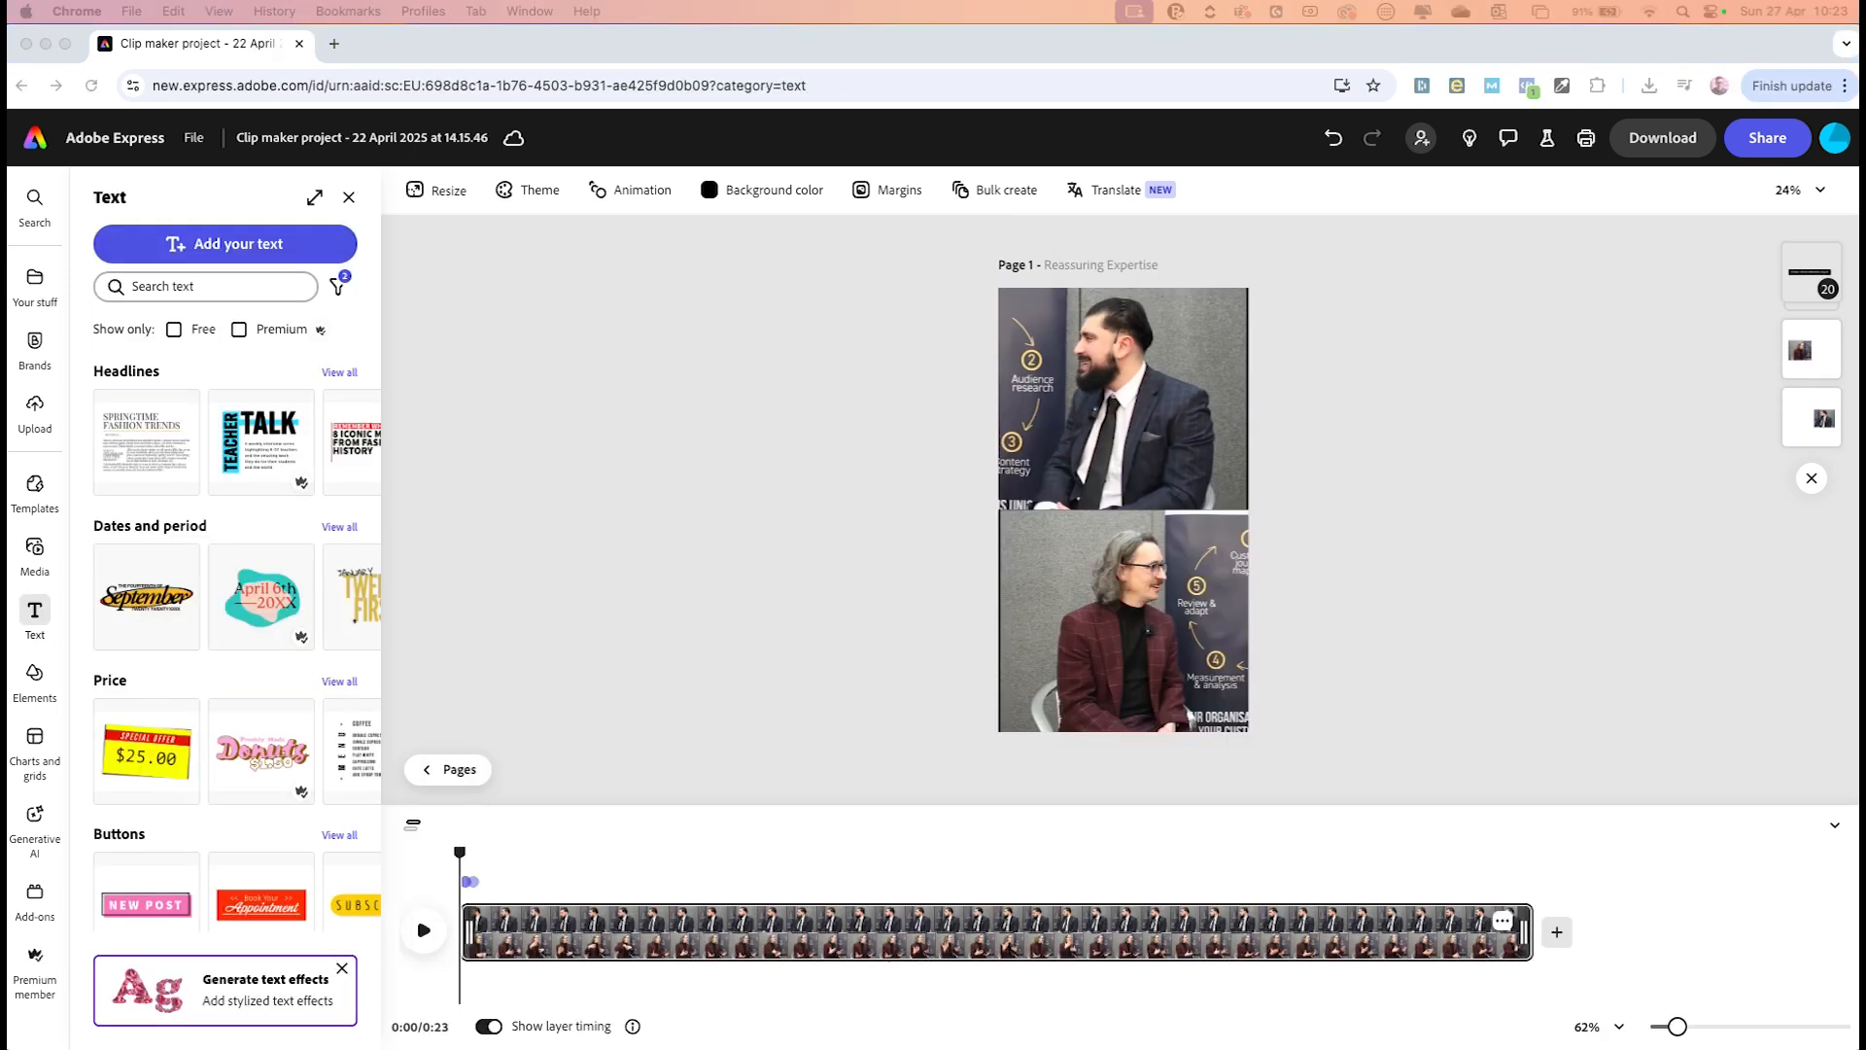
Add a blank scene after the clip and set its background to the light blue brand colour #DFE6F2
{"action": "left_click", "coordinate": [1558, 931]}
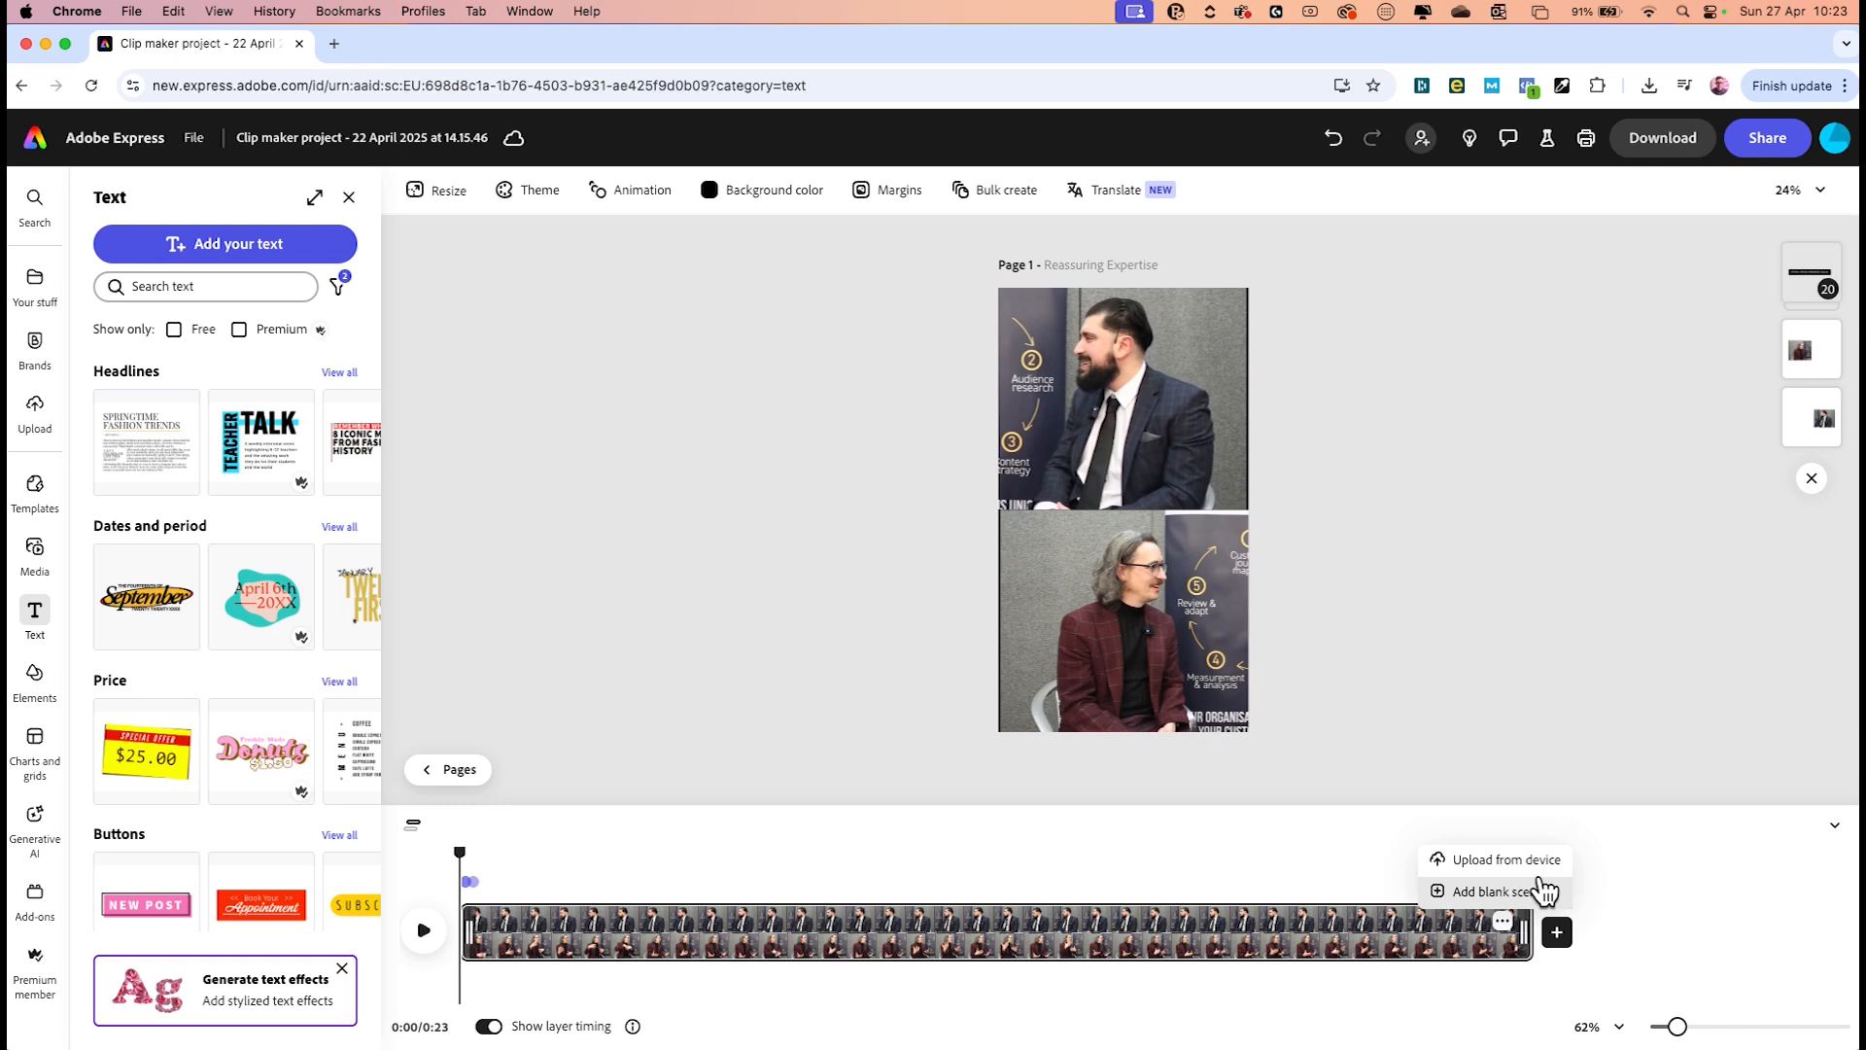
{"action": "left_click", "coordinate": [1495, 891]}
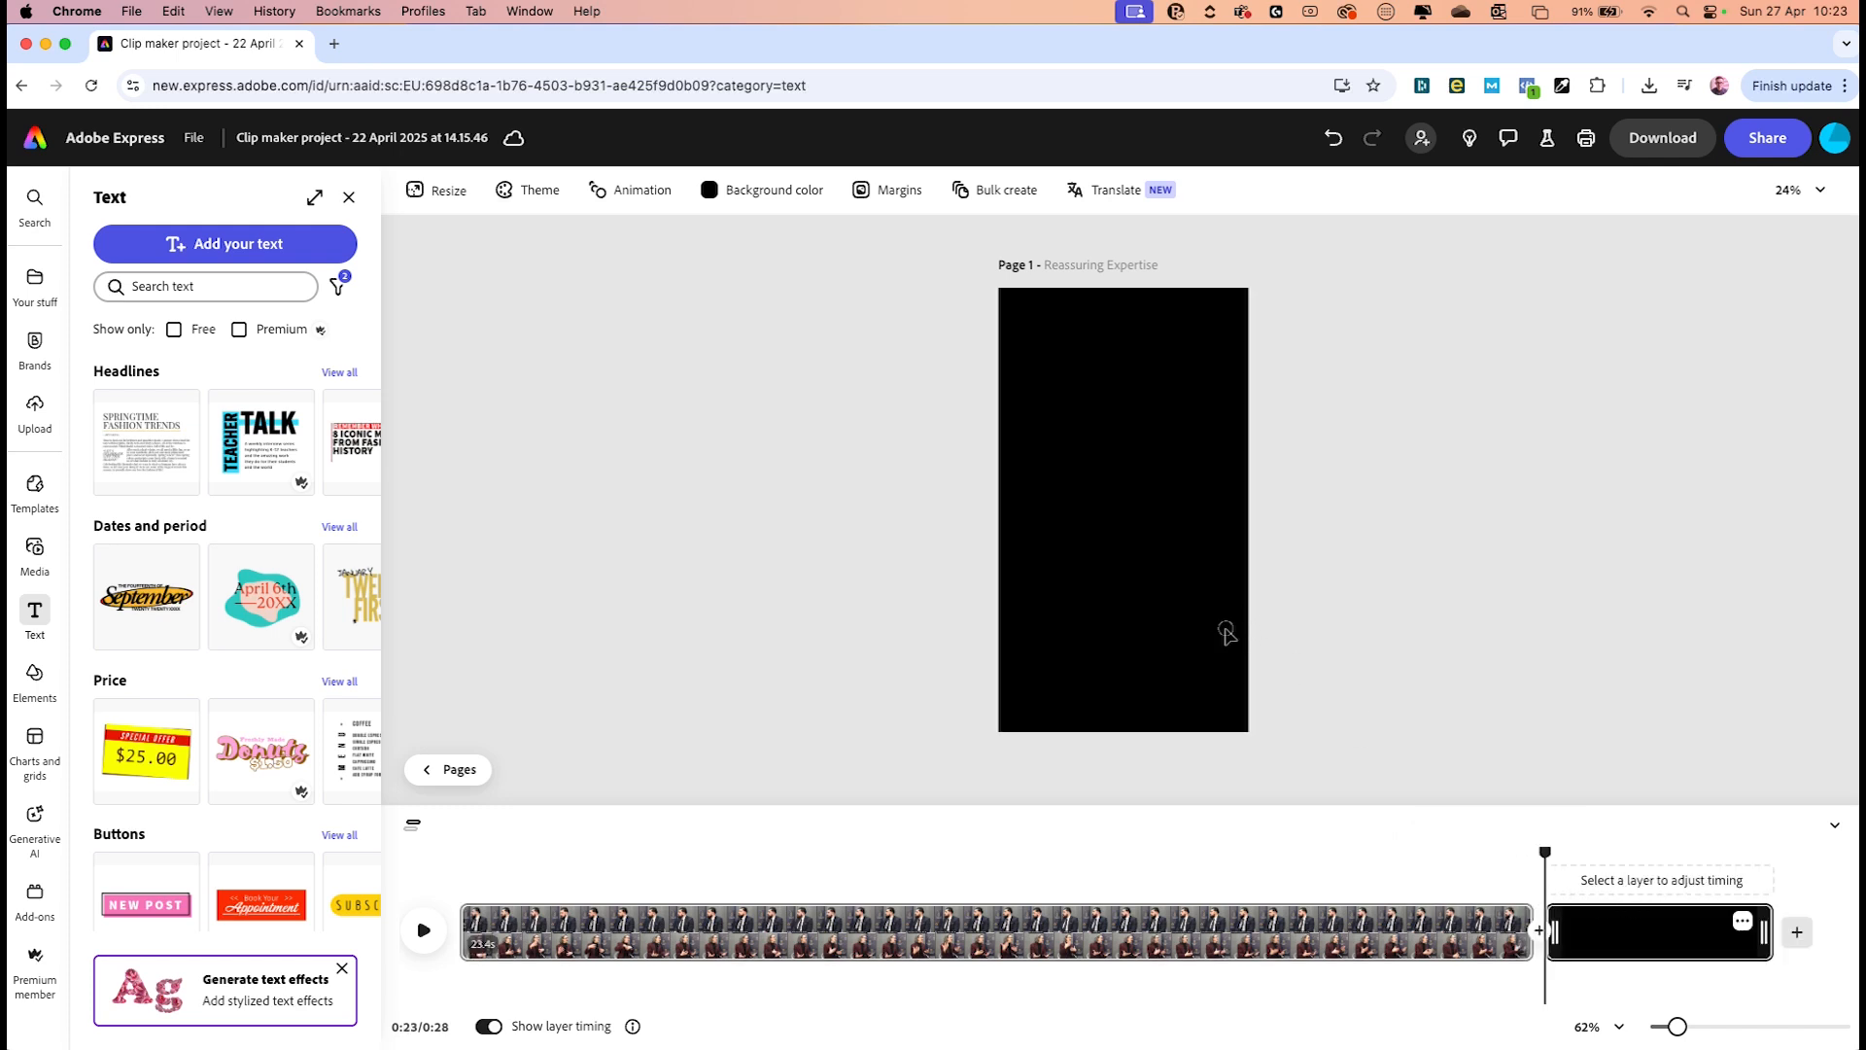
{"action": "left_click", "coordinate": [753, 189]}
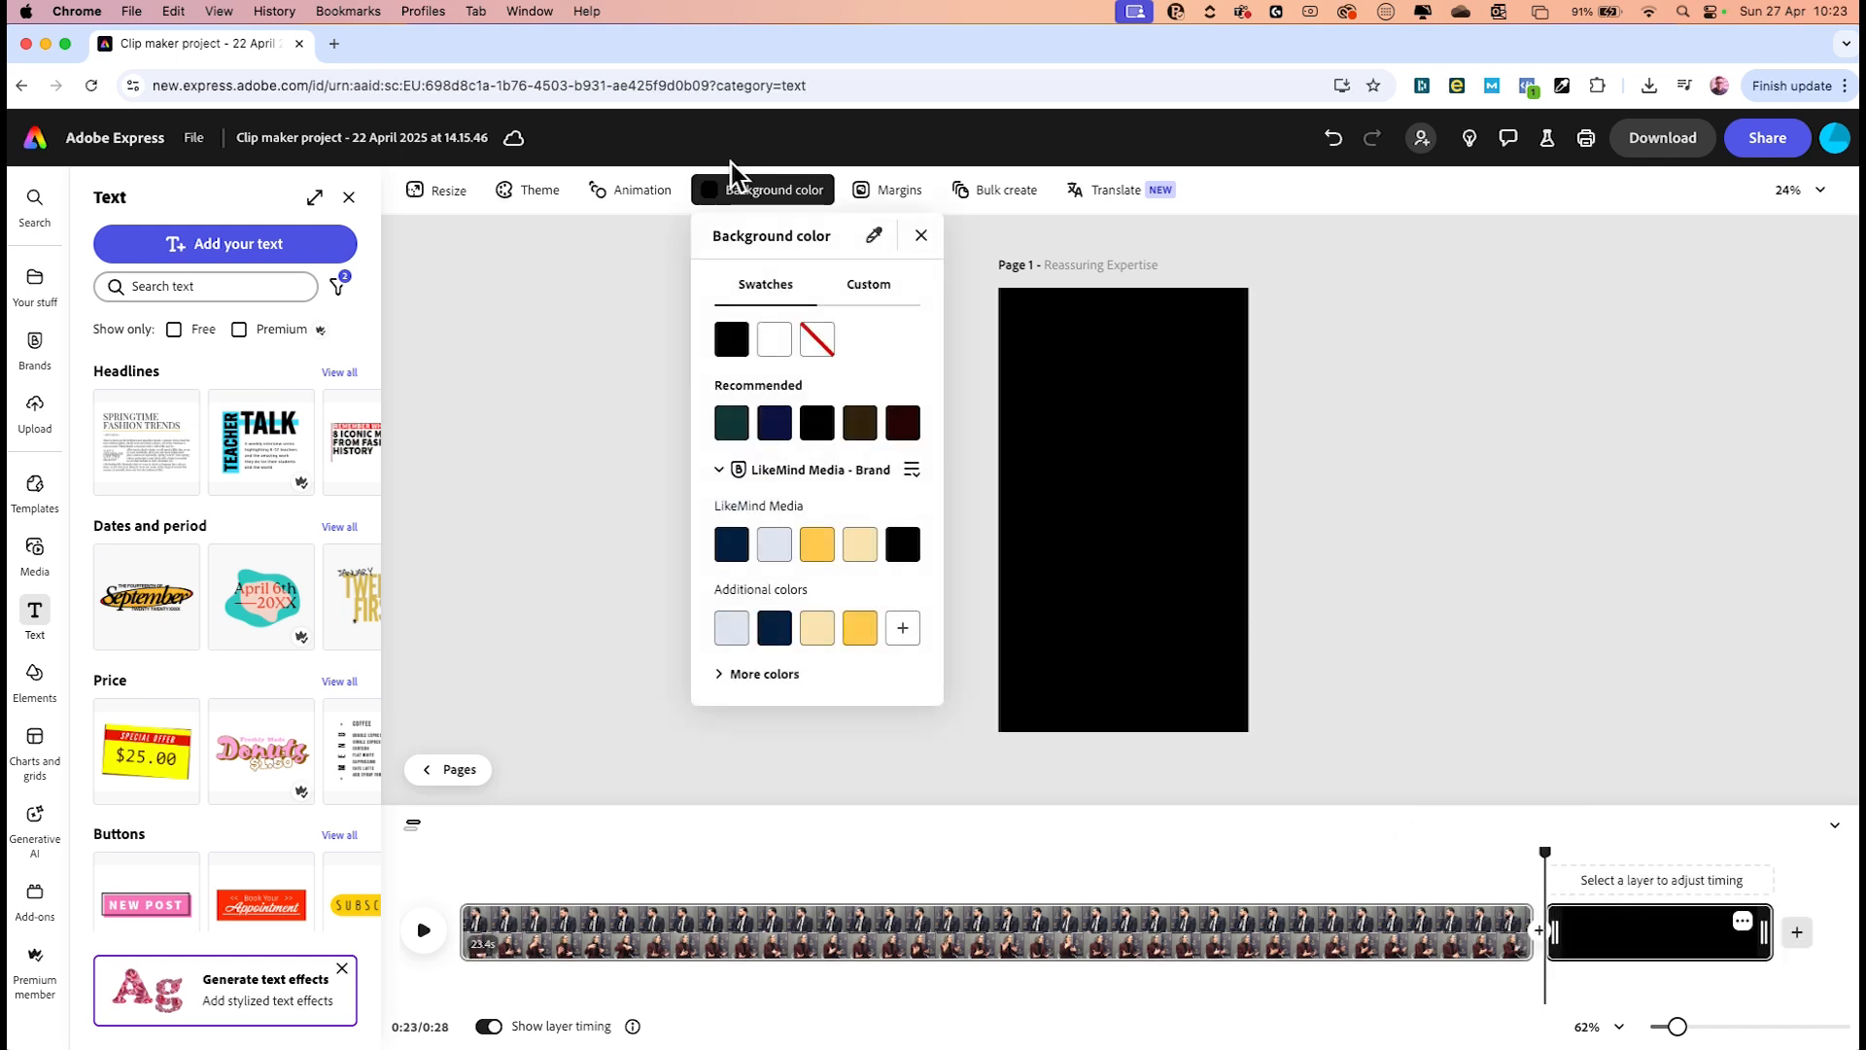
{"action": "left_click", "coordinate": [787, 541]}
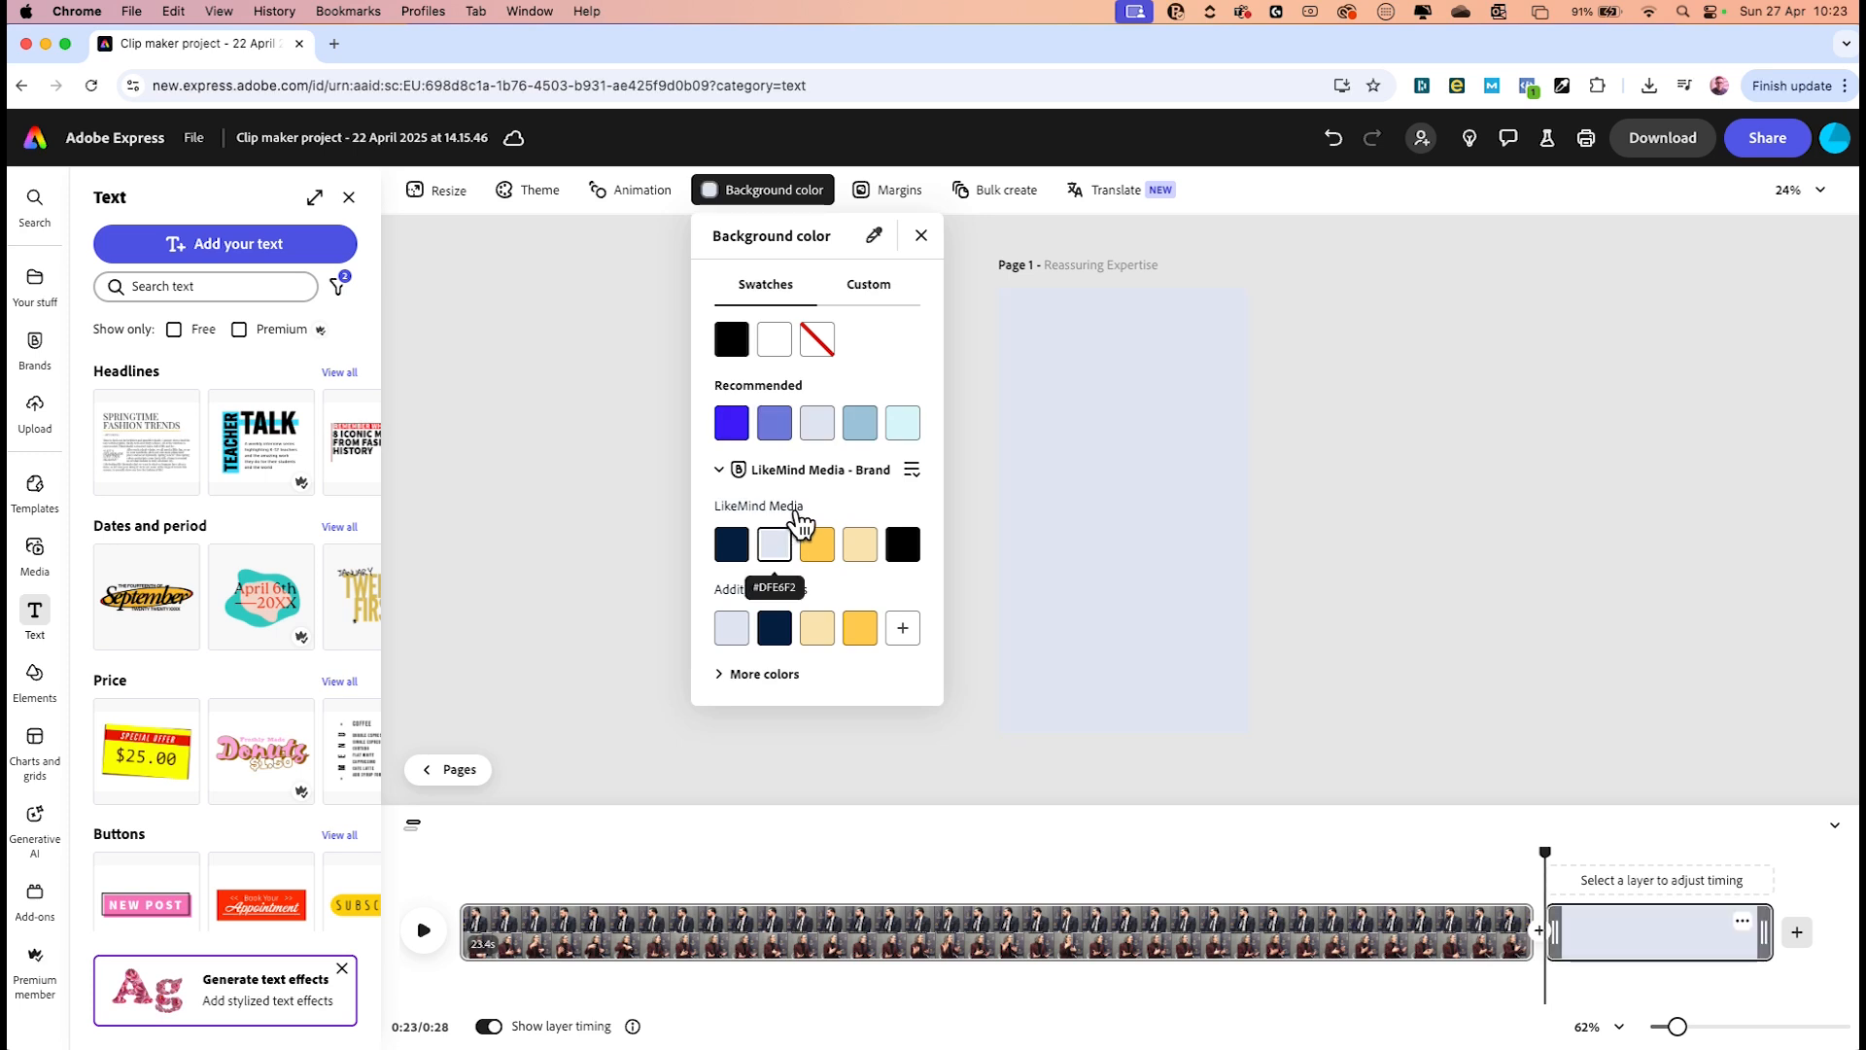
Add a solid square shape to the blank scene, enlarge it and place it centred in the upper half
{"action": "left_click", "coordinate": [43, 676]}
{"action": "scroll", "coordinate": [260, 627], "scroll_direction": "right", "scroll_amount": 5}
{"action": "left_click", "coordinate": [261, 630]}
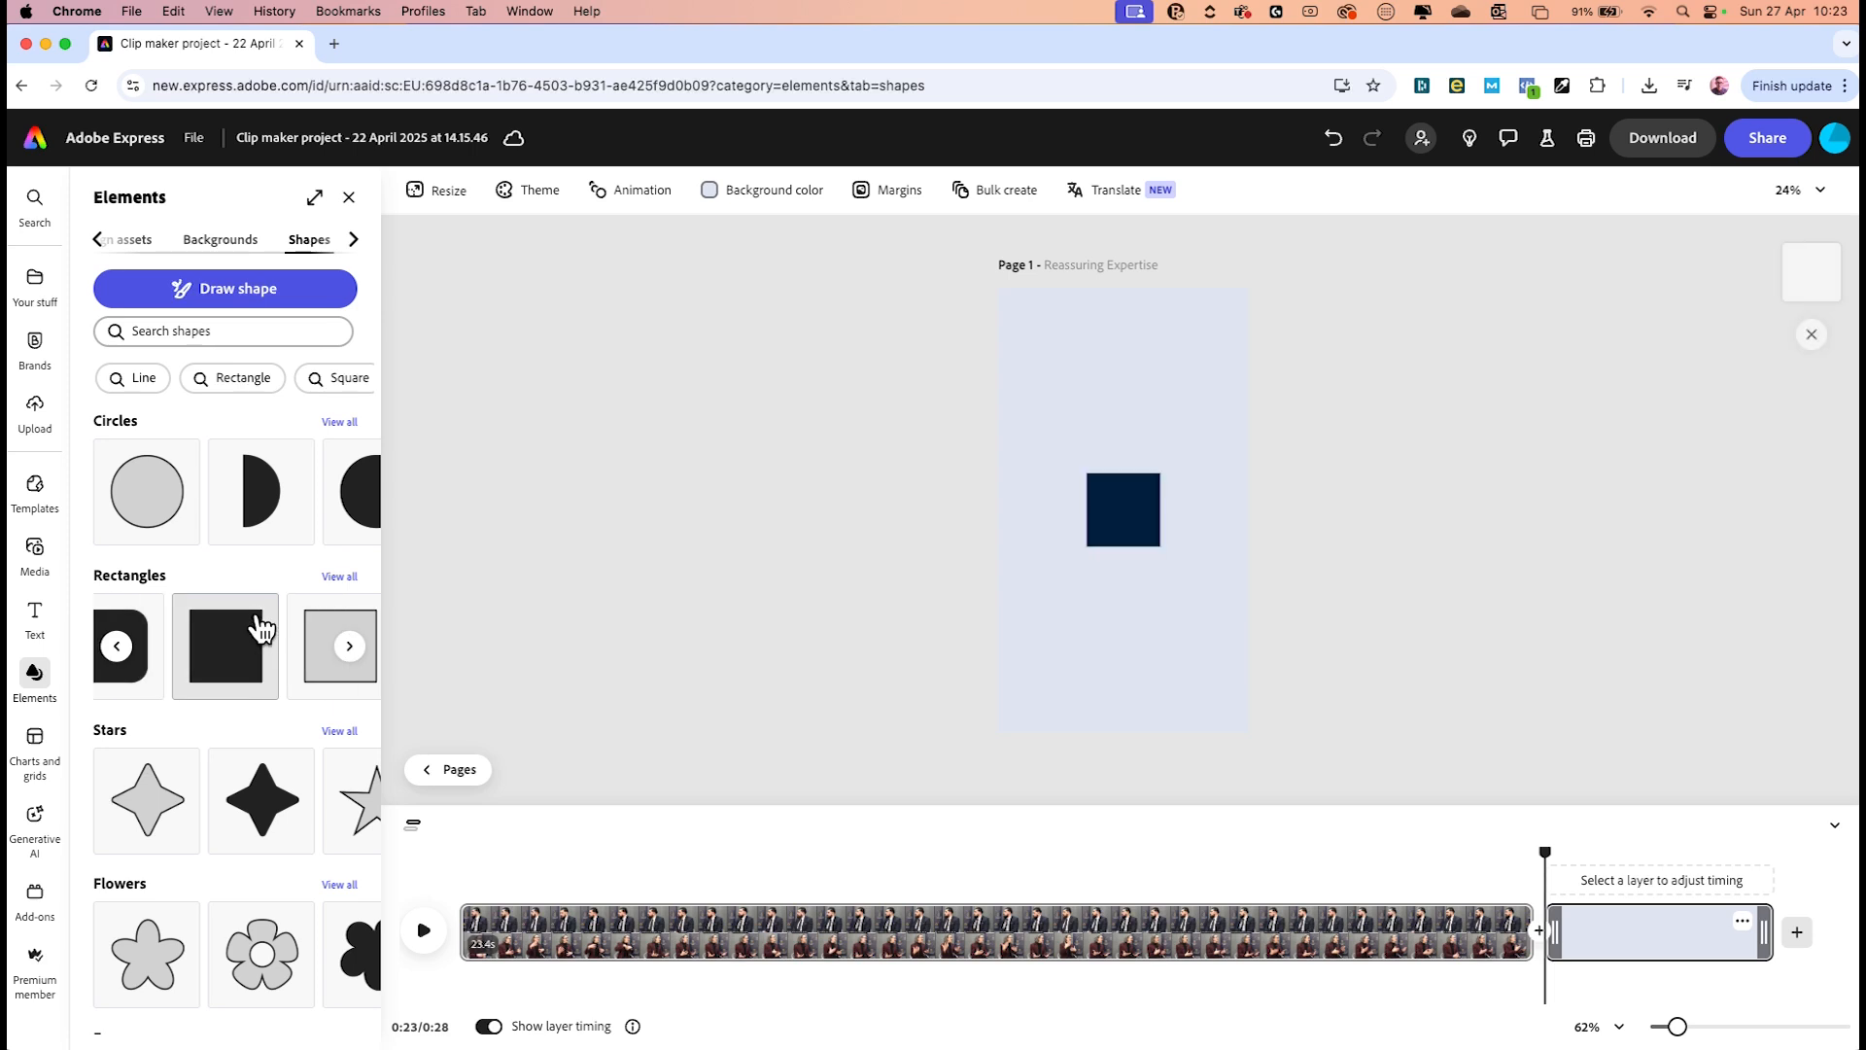
{"action": "mouse_move", "coordinate": [1116, 508]}
{"action": "left_mouse_down"}
{"action": "mouse_move", "coordinate": [1104, 429]}
{"action": "mouse_move", "coordinate": [1187, 504]}
{"action": "mouse_move", "coordinate": [1125, 477]}
{"action": "left_mouse_up"}
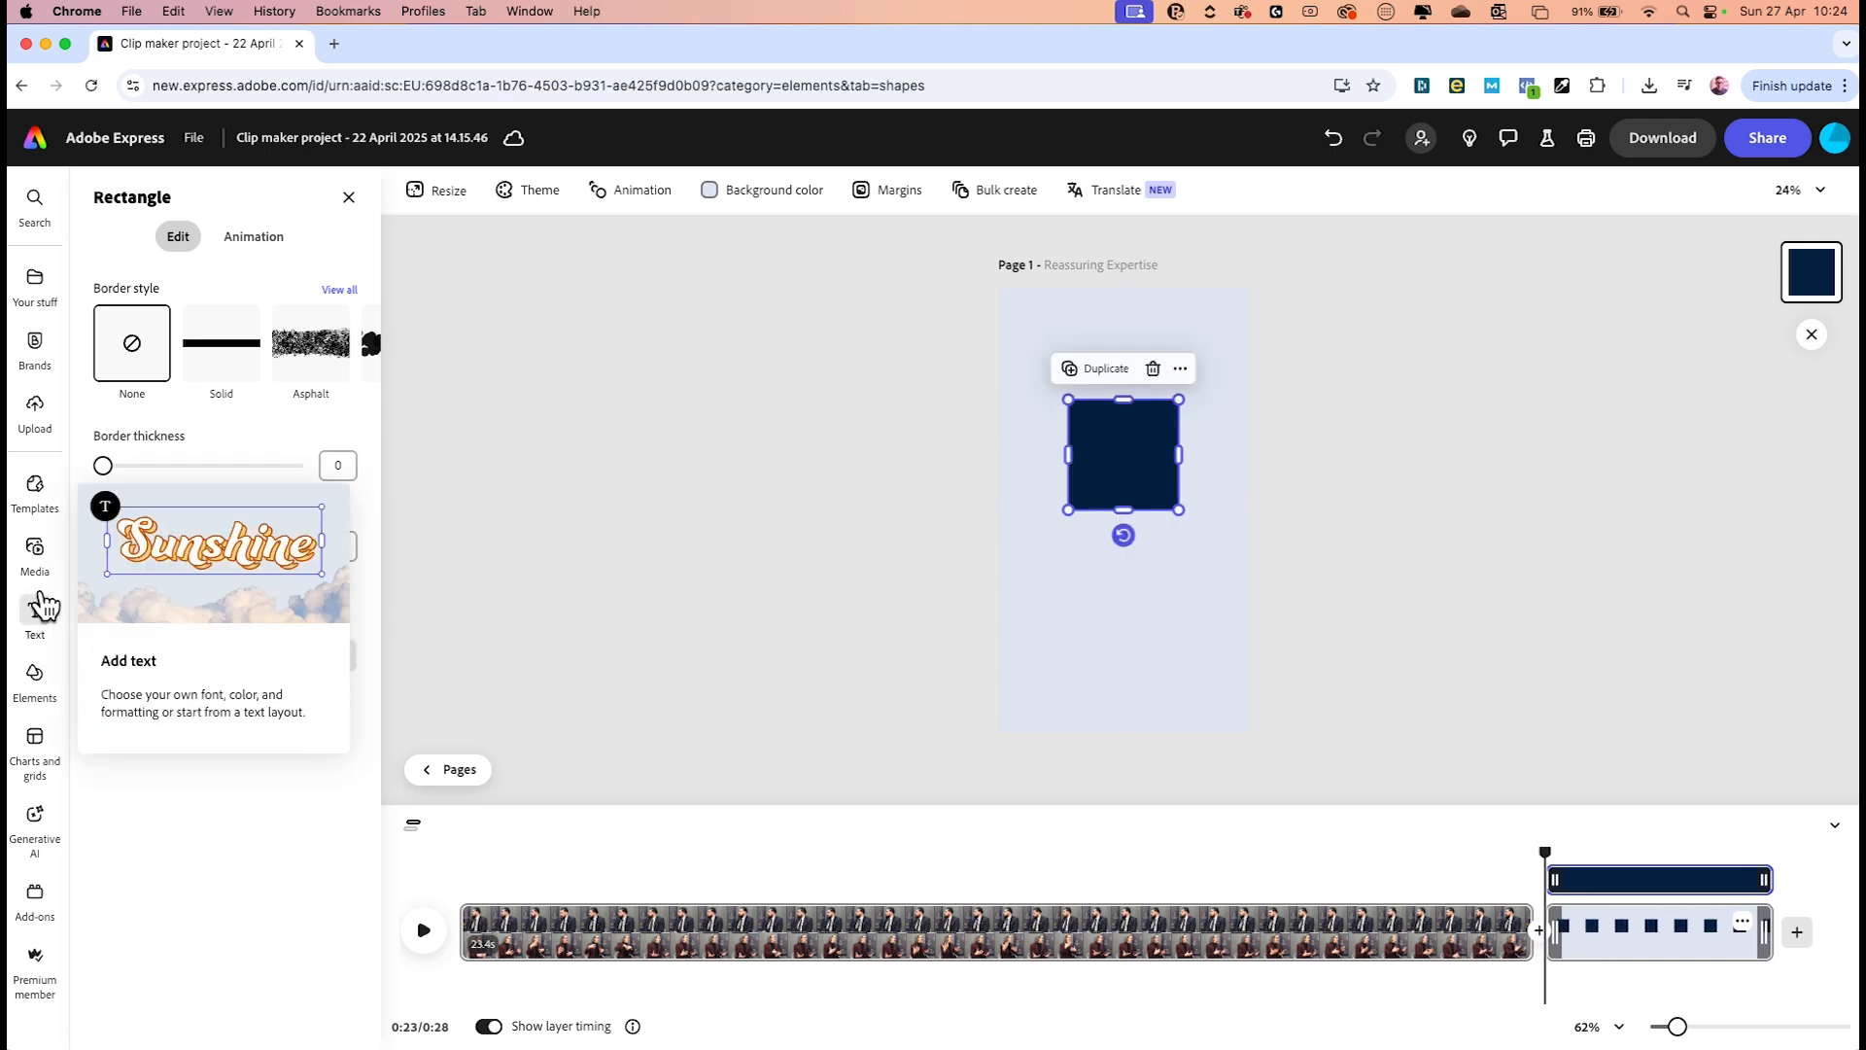
Add a text box reading "like mind media", with each word on its own line
{"action": "left_click", "coordinate": [49, 608]}
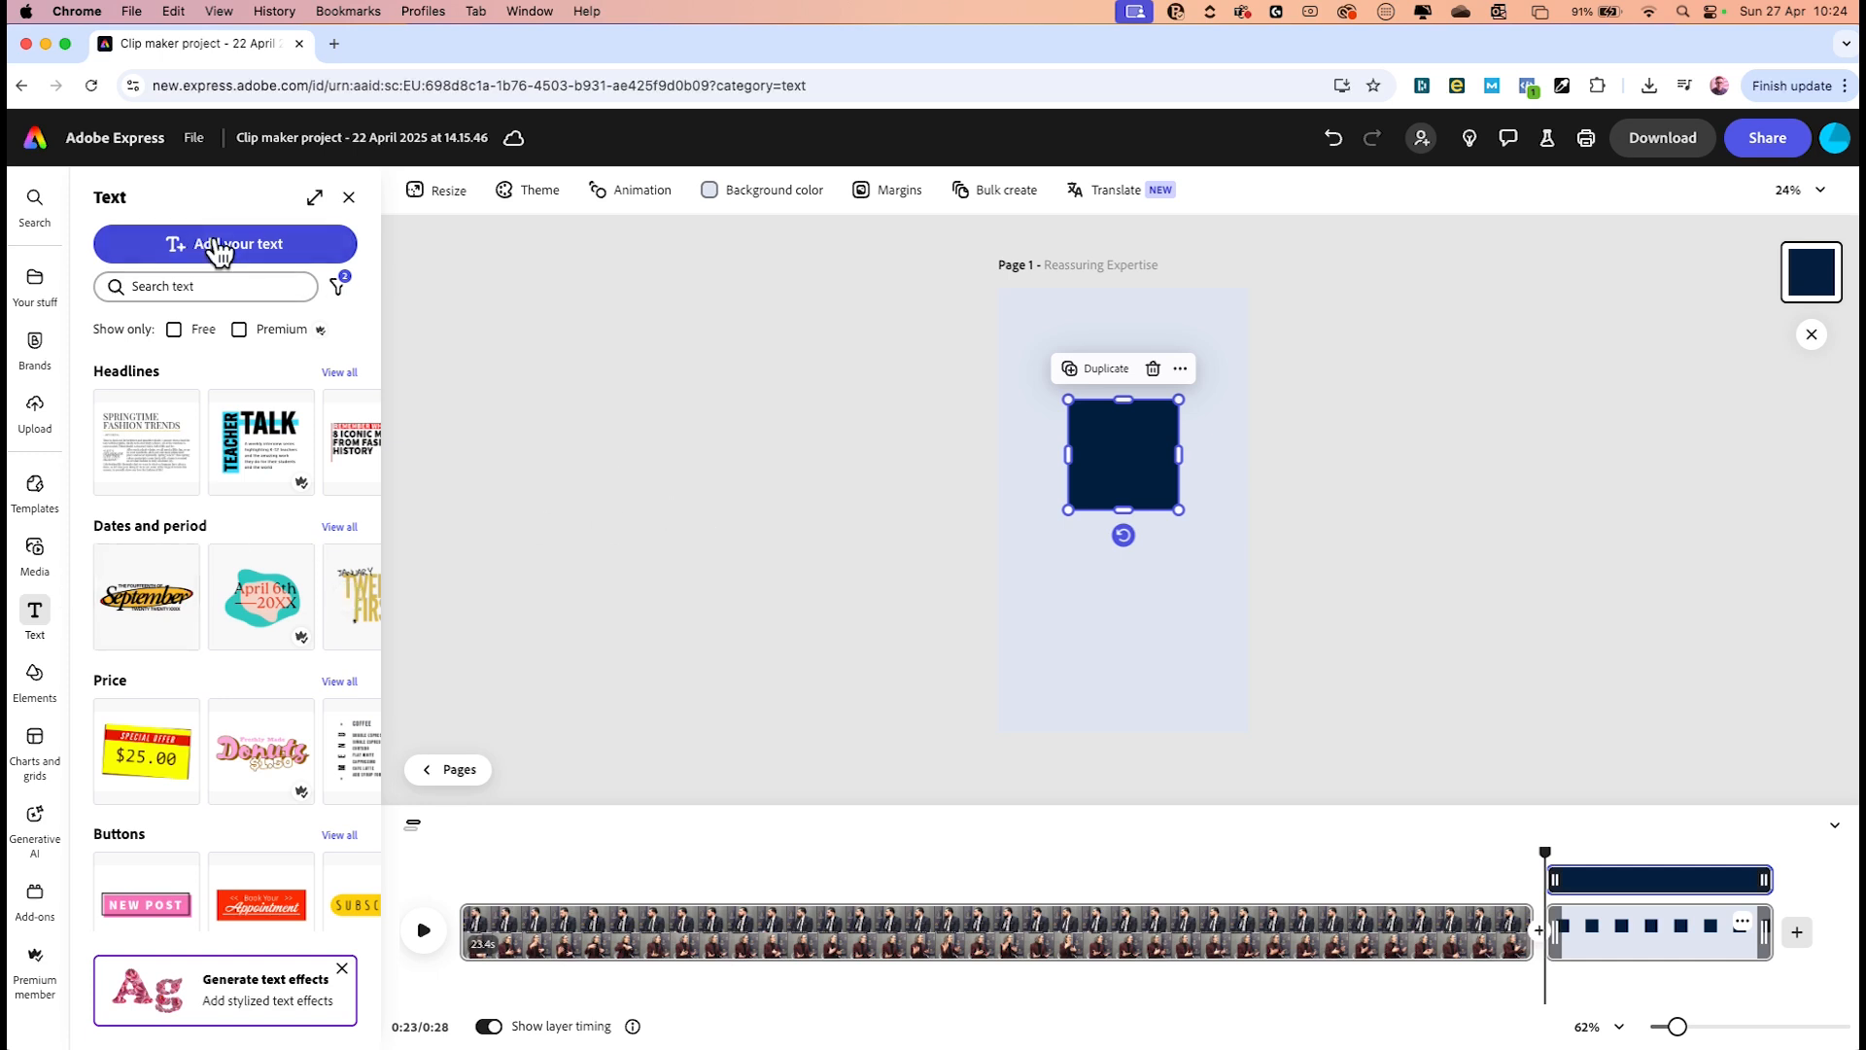
{"action": "left_click", "coordinate": [212, 241]}
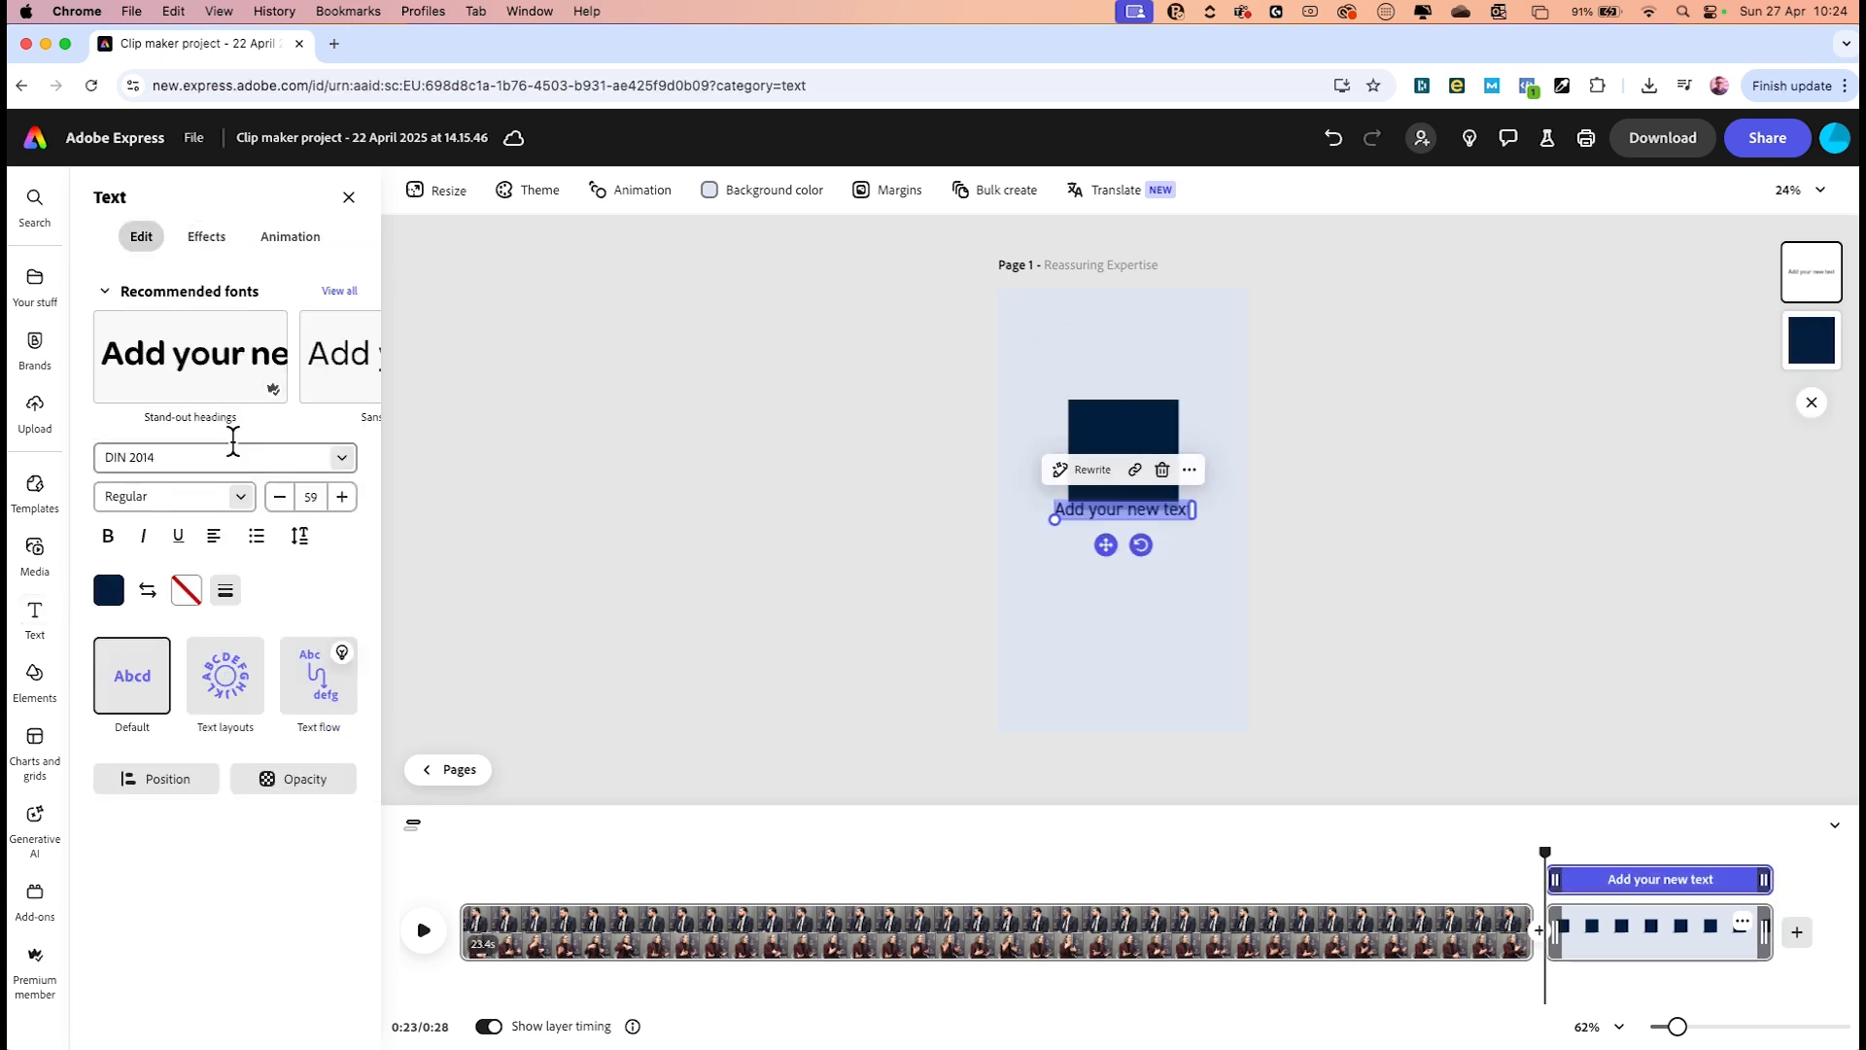
{"action": "type", "text": "like"}
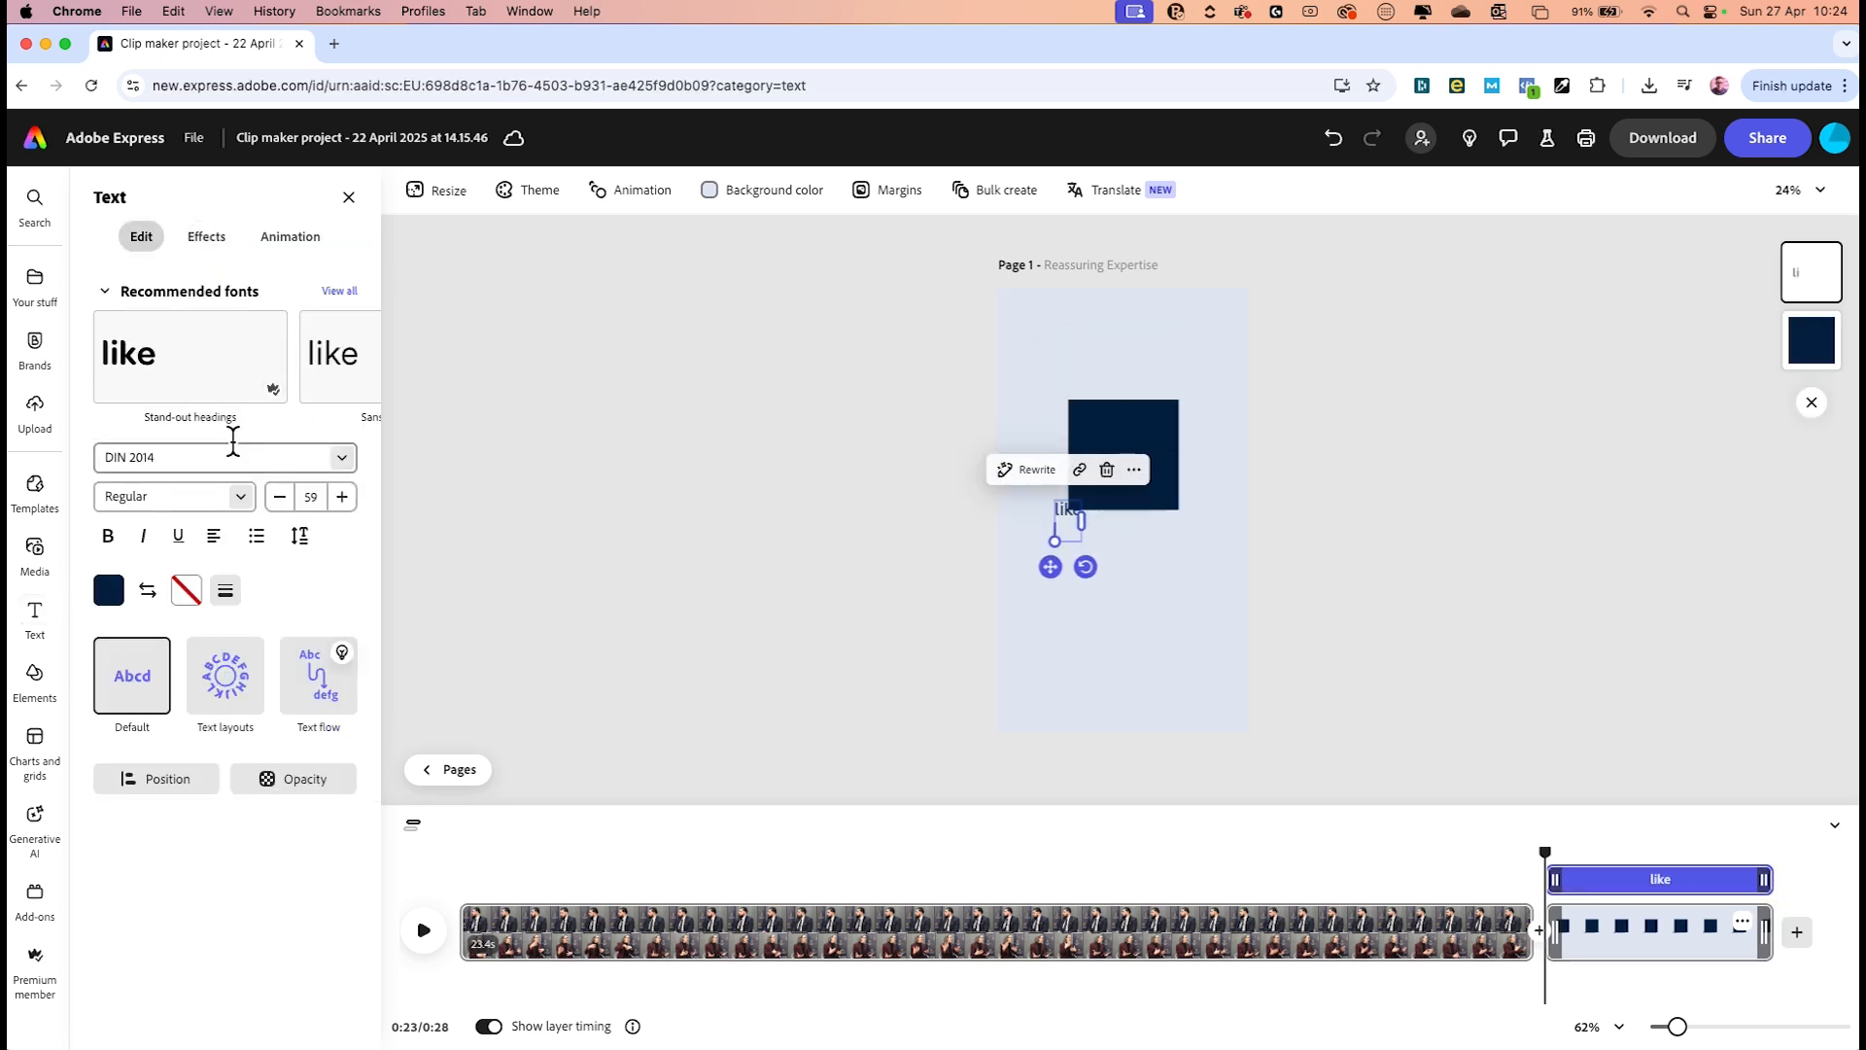
{"action": "type", "text": " mind media"}
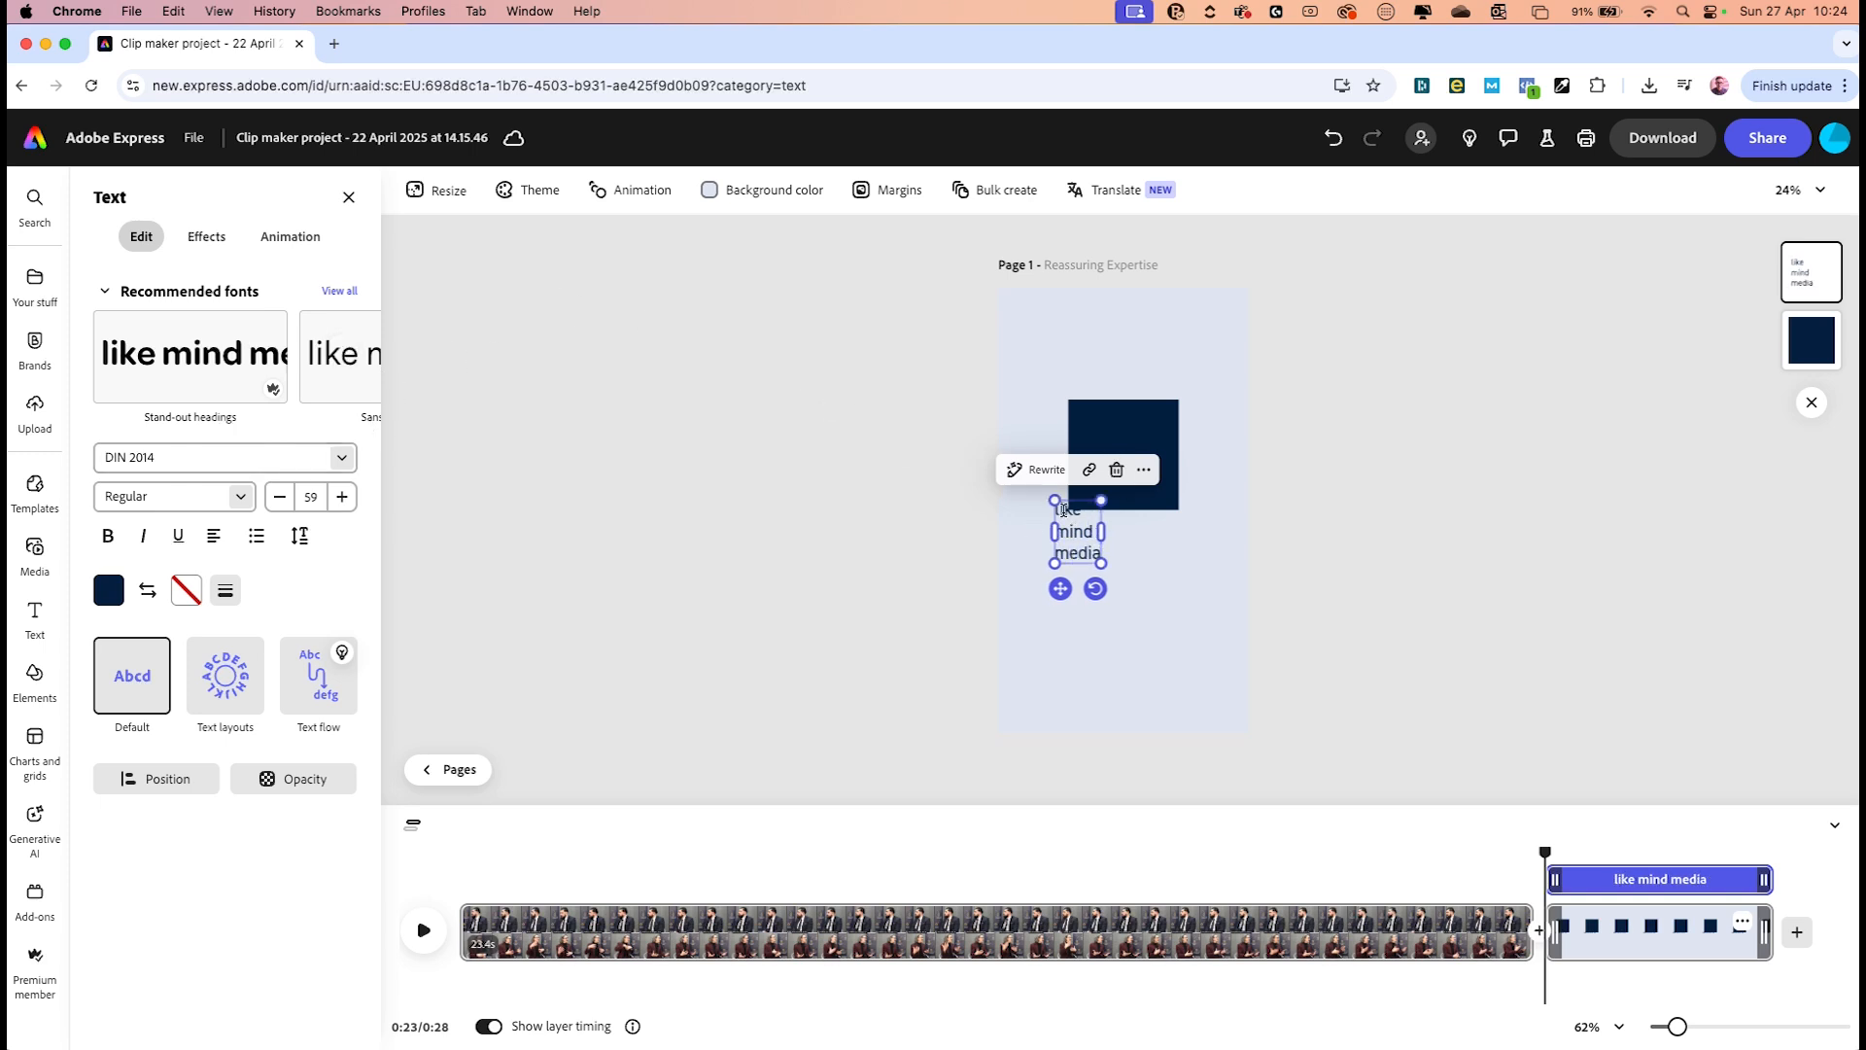
Format all of the "like mind media" text in Bebas Neue Bold with a line spacing of 0.91
{"action": "double_click", "coordinate": [1064, 512]}
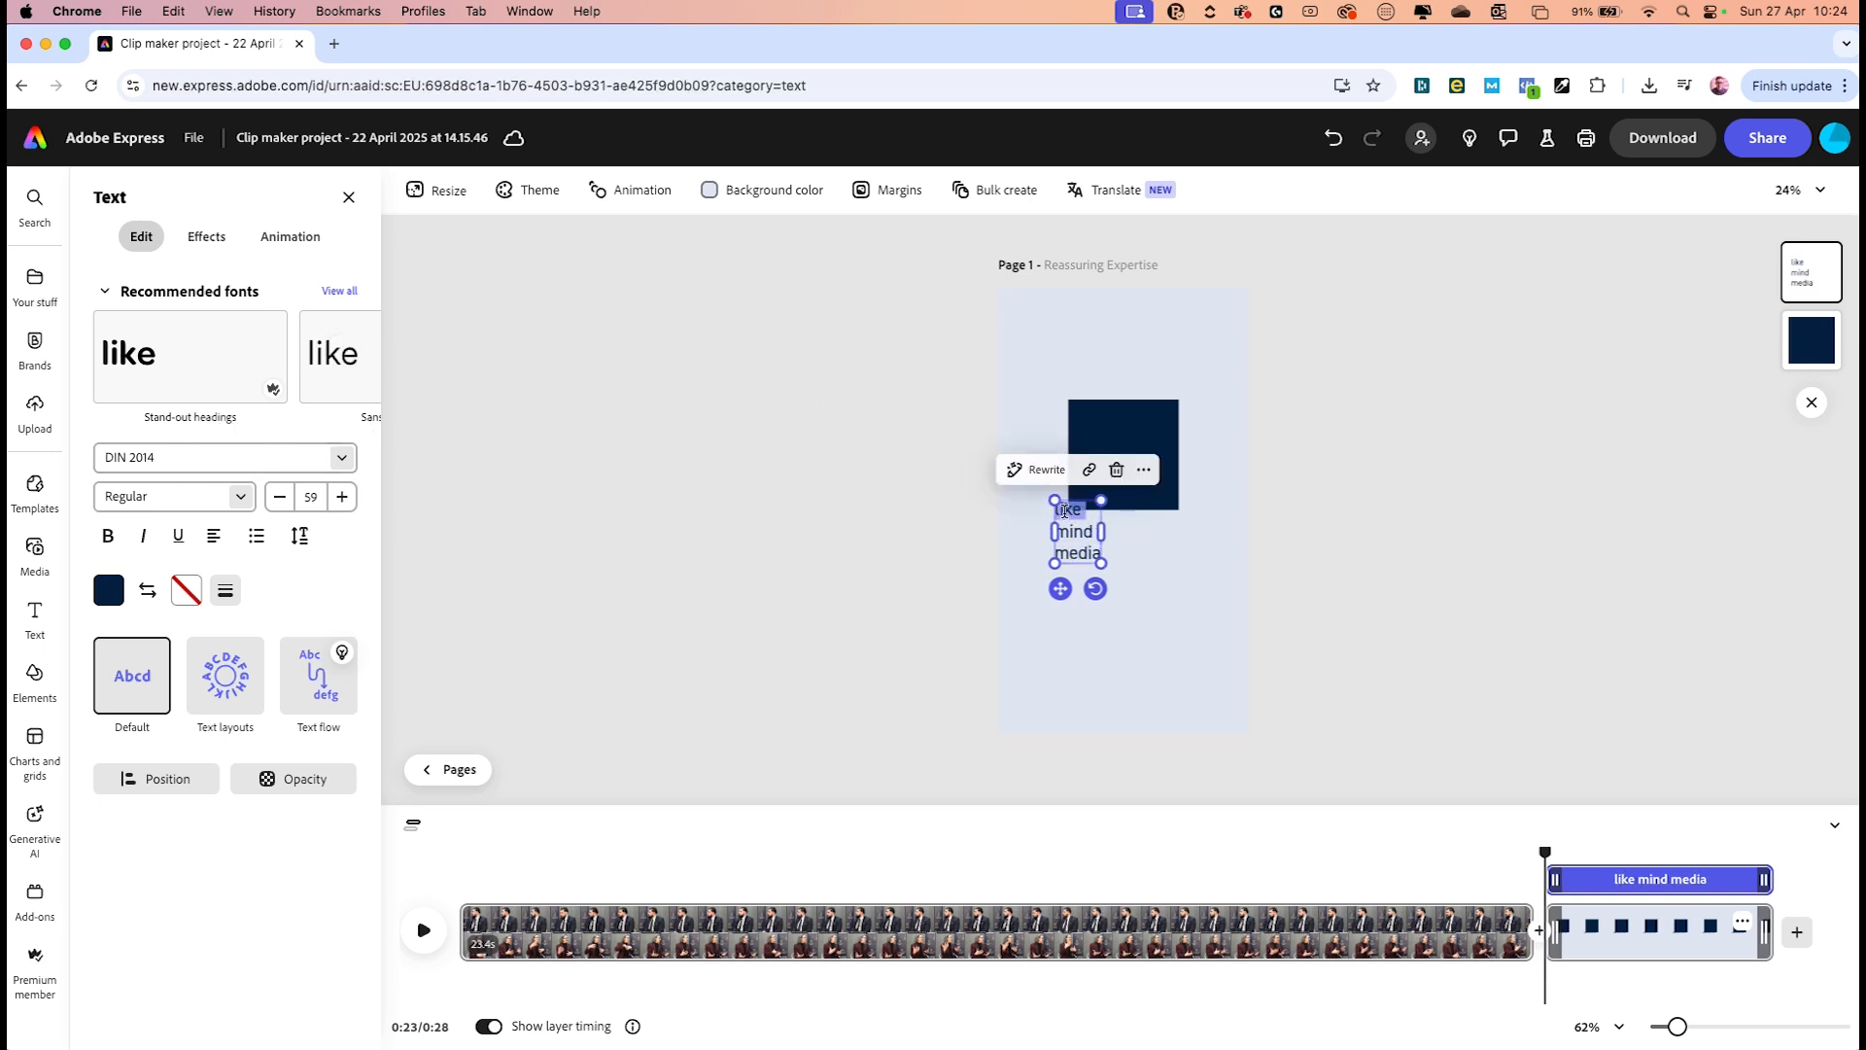
{"action": "triple_click", "coordinate": [1063, 513]}
{"action": "left_click", "coordinate": [342, 456]}
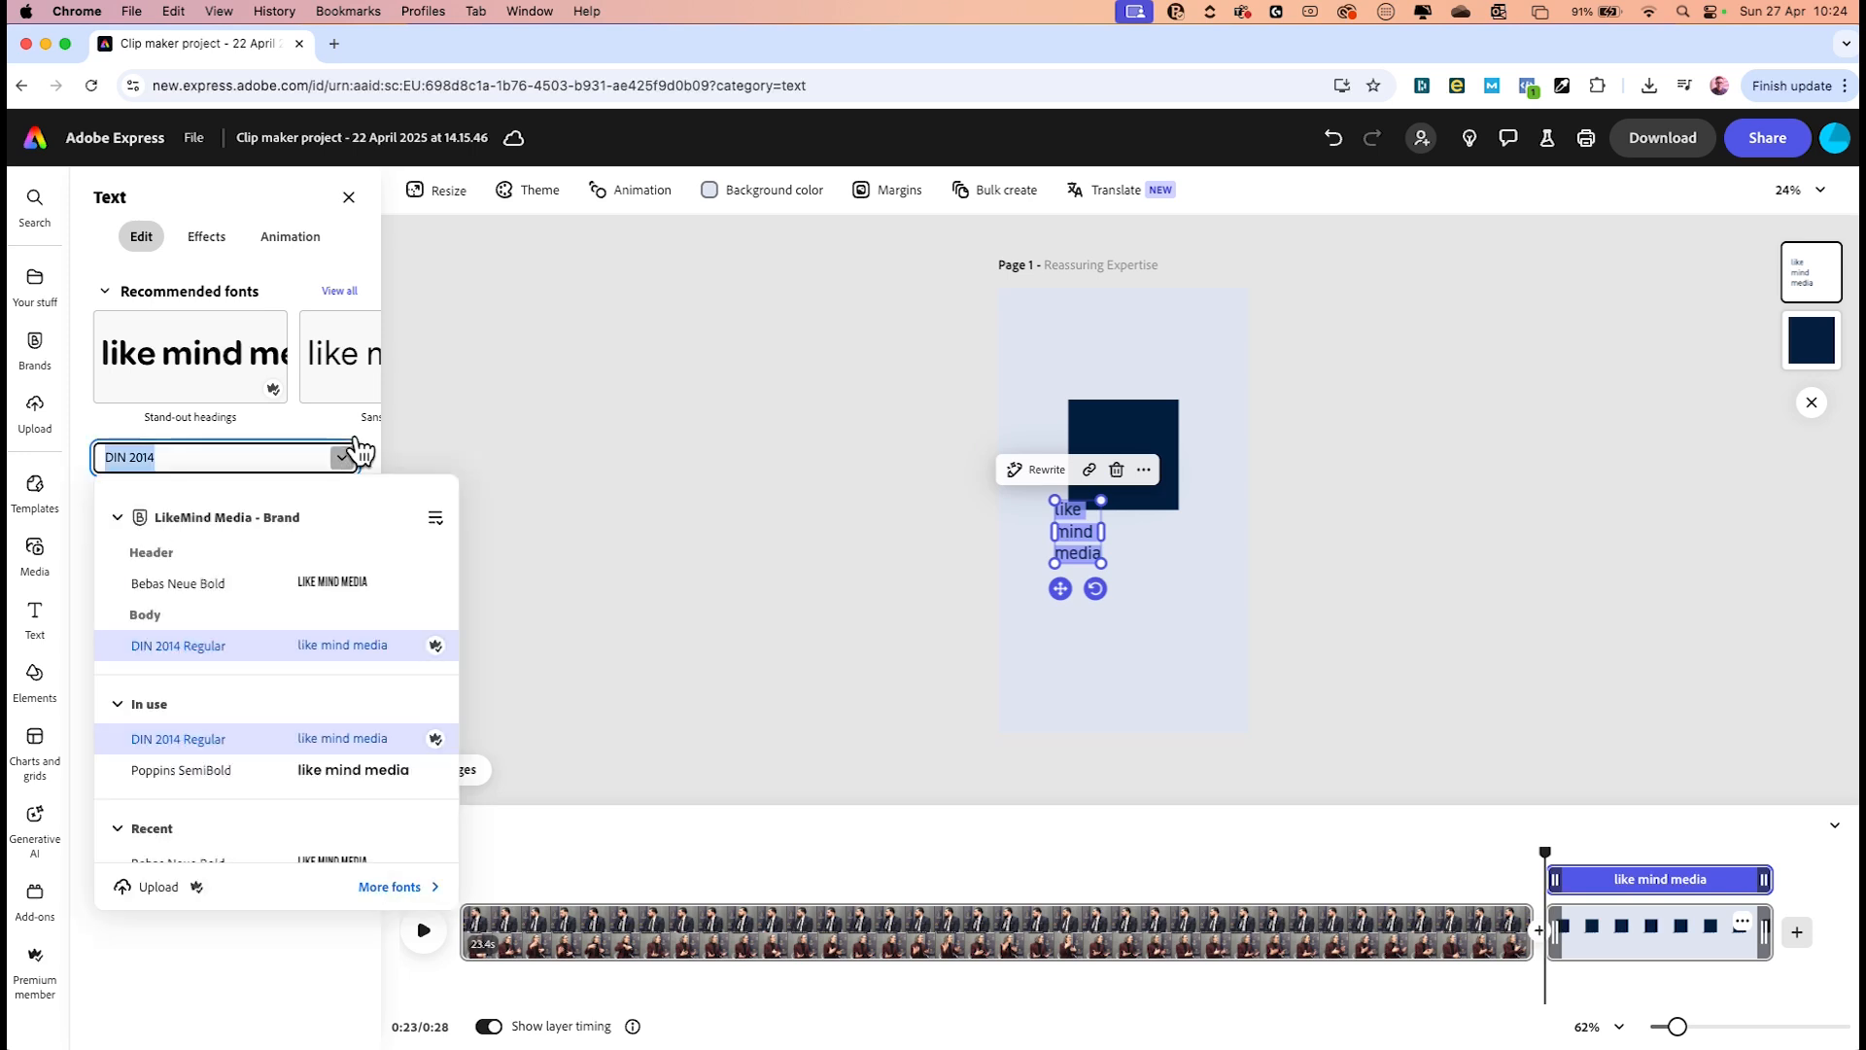
{"action": "left_click", "coordinate": [353, 582]}
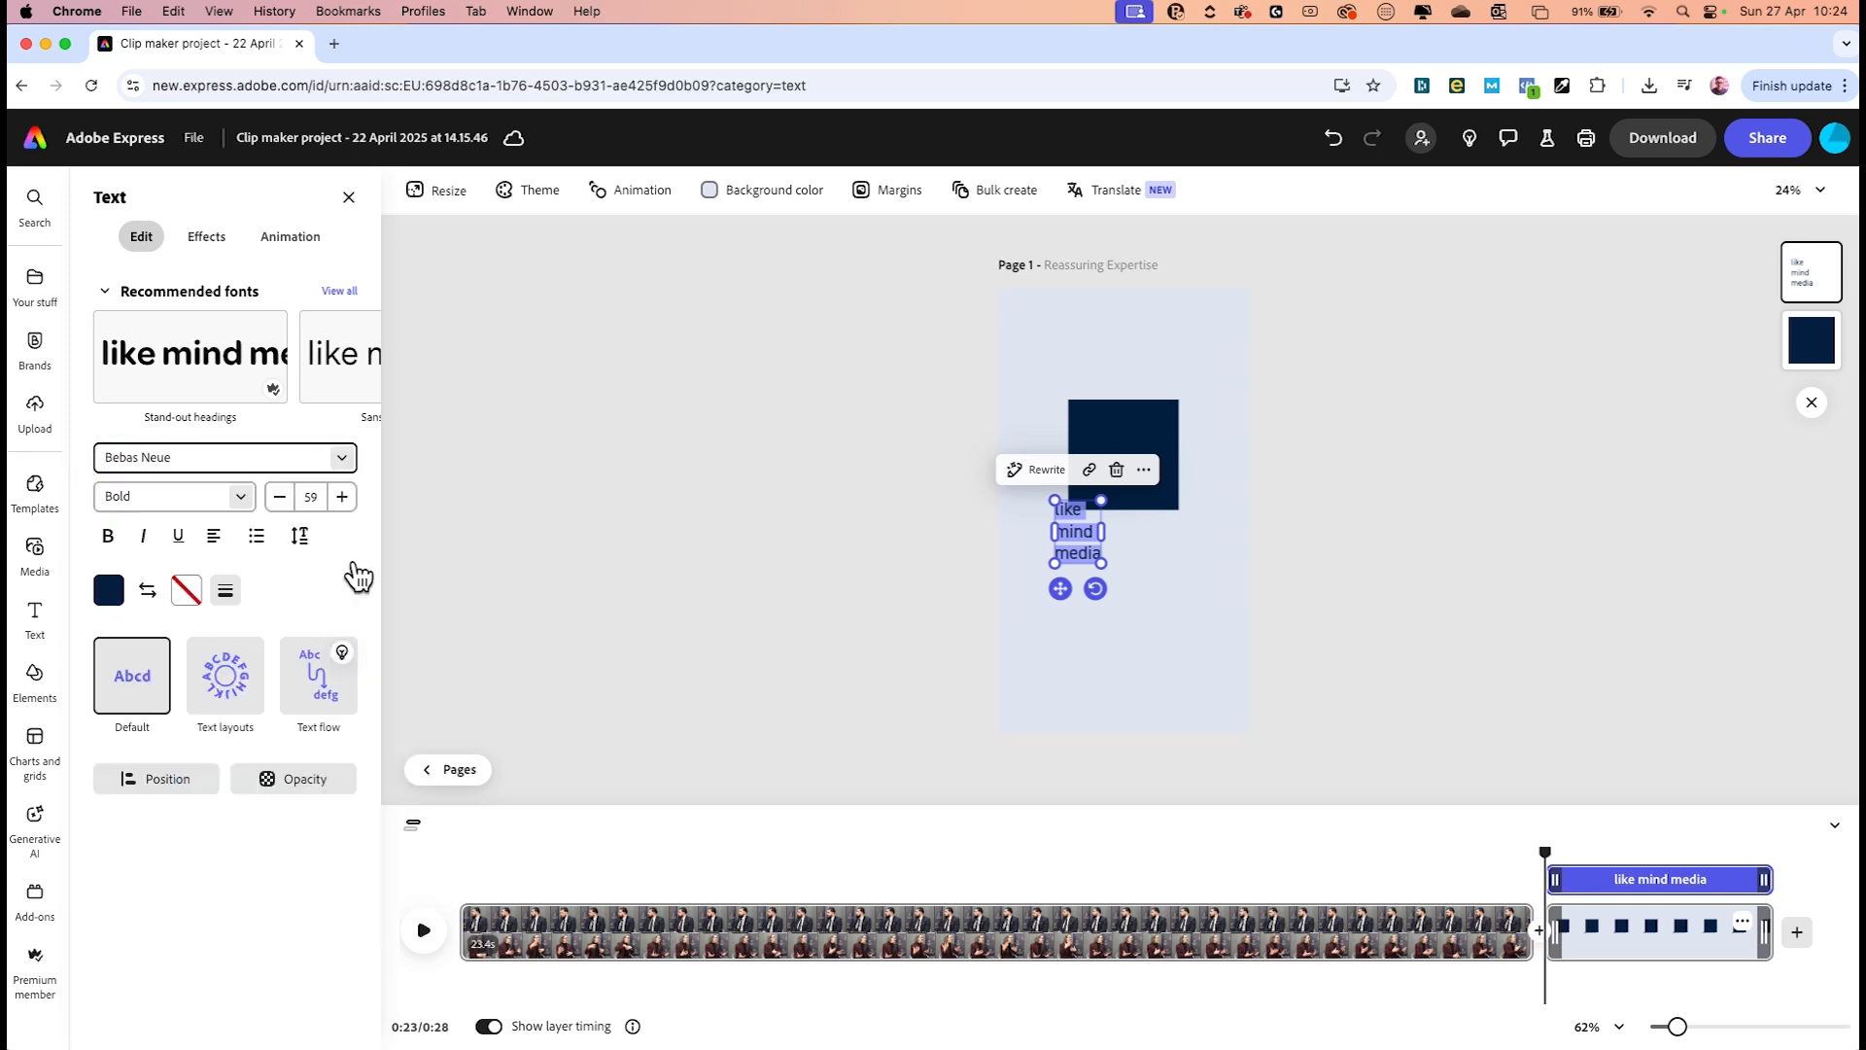
{"action": "left_click", "coordinate": [299, 535]}
{"action": "left_click_drag", "start_coordinate": [263, 678], "coordinate": [228, 694]}
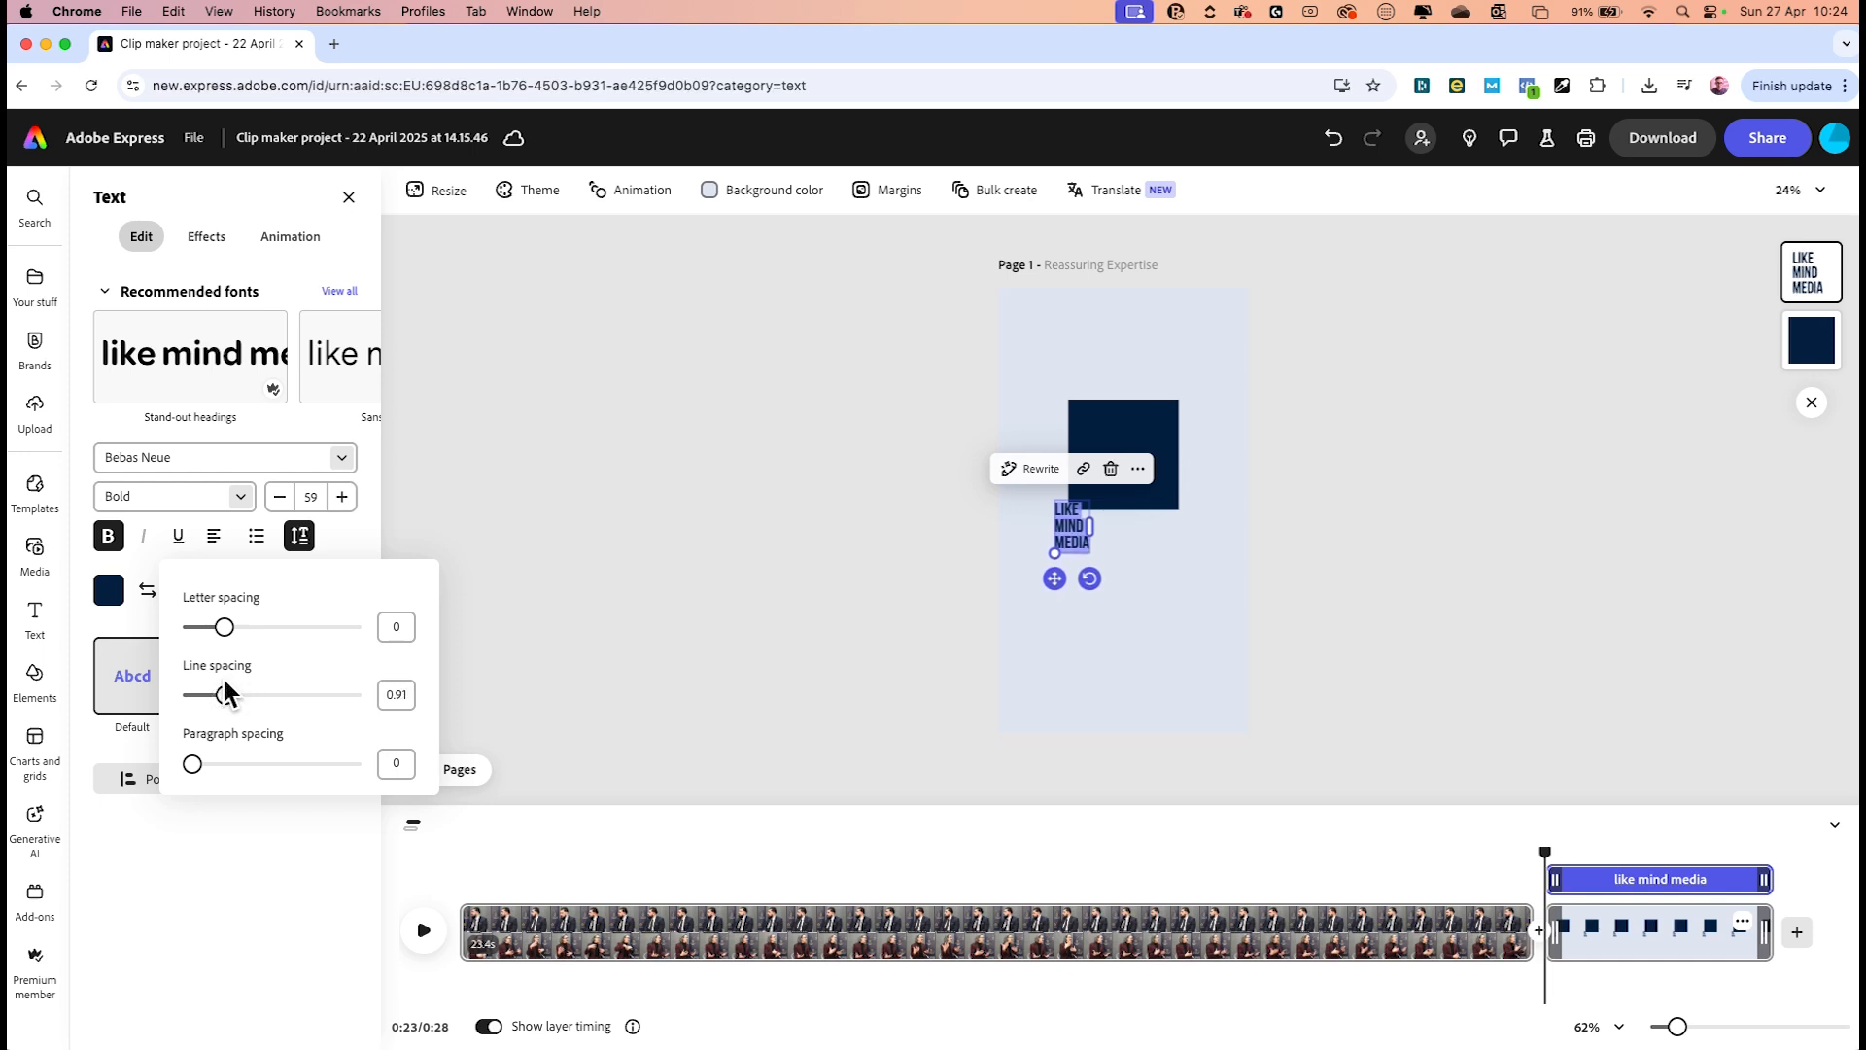
Place the "like mind media" text centred on the dark square, fill it white and enlarge it to size 93
{"action": "left_click_drag", "start_coordinate": [1055, 577], "coordinate": [1089, 503]}
{"action": "left_click", "coordinate": [125, 589]}
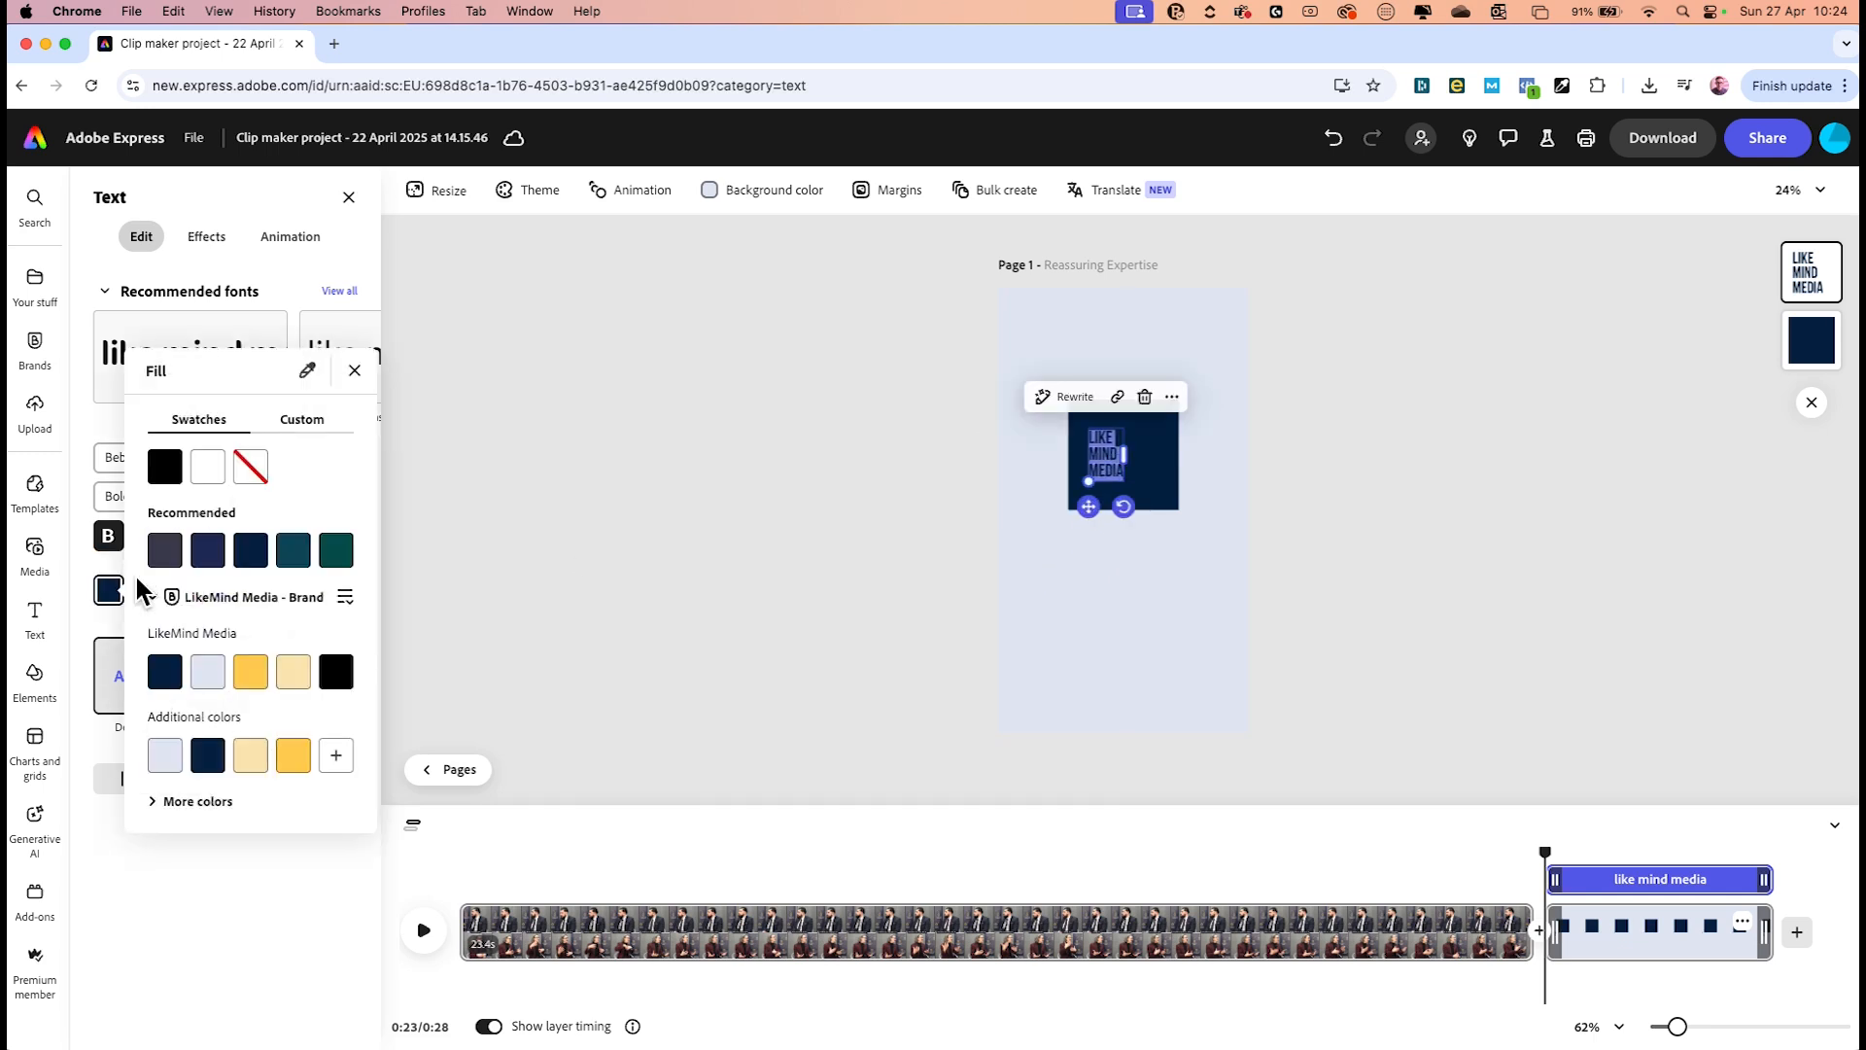
{"action": "left_click", "coordinate": [208, 467]}
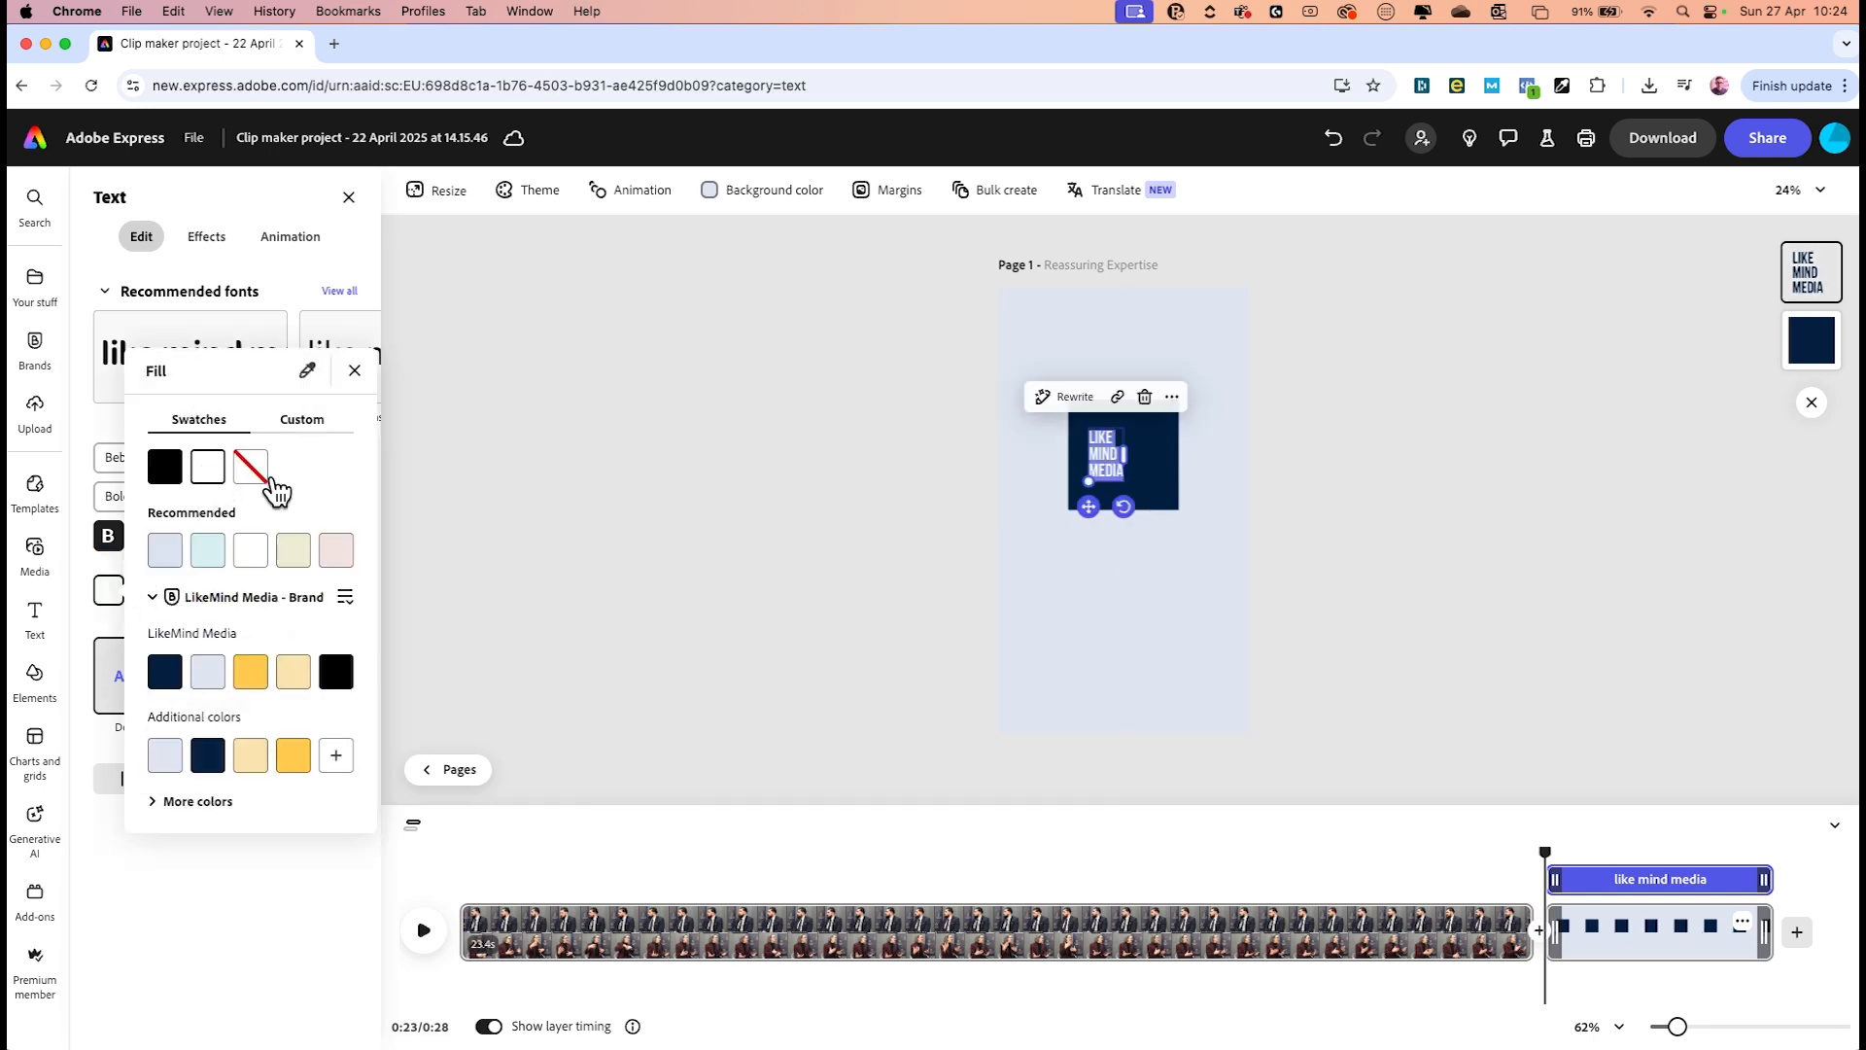
{"action": "left_click", "coordinate": [1089, 473]}
{"action": "mouse_move", "coordinate": [1089, 482]}
{"action": "left_mouse_down"}
{"action": "mouse_move", "coordinate": [1072, 505]}
{"action": "mouse_move", "coordinate": [1101, 515]}
{"action": "left_mouse_up"}
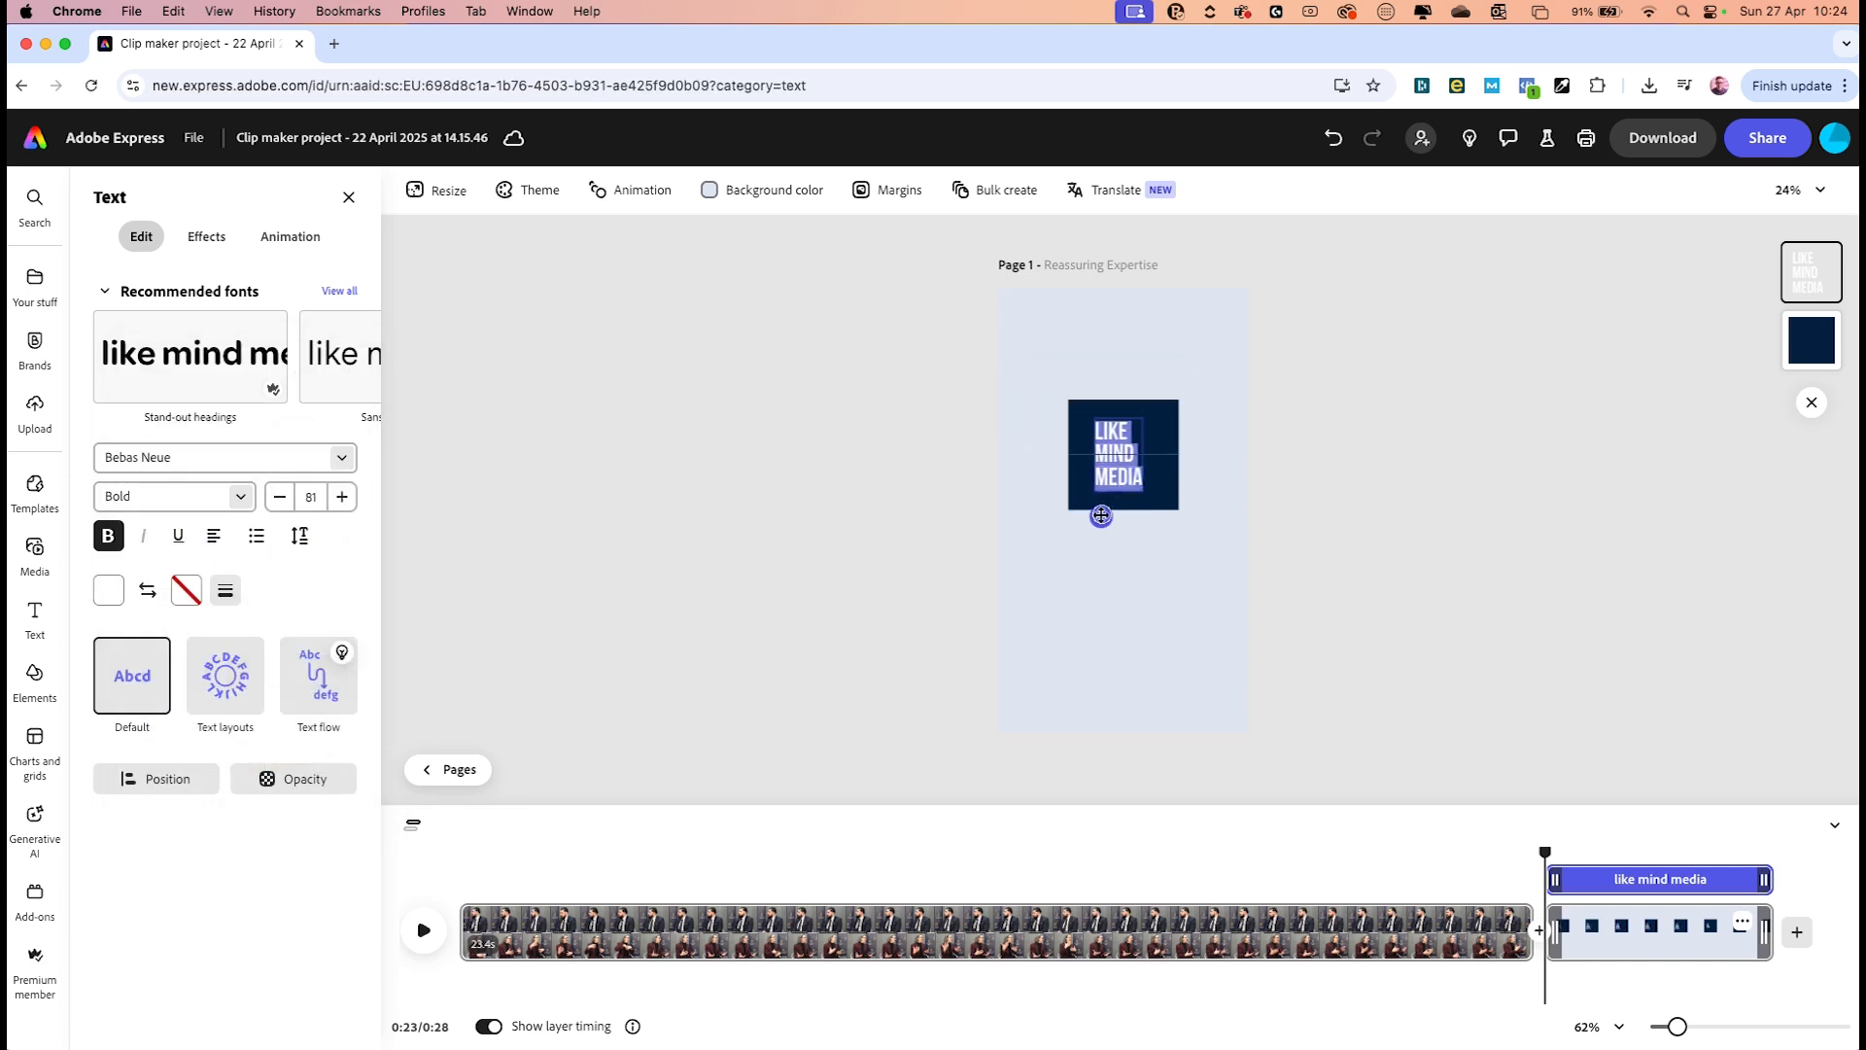
{"action": "mouse_move", "coordinate": [1101, 515]}
{"action": "left_mouse_down"}
{"action": "mouse_move", "coordinate": [1095, 499]}
{"action": "mouse_move", "coordinate": [1105, 523]}
{"action": "left_mouse_up"}
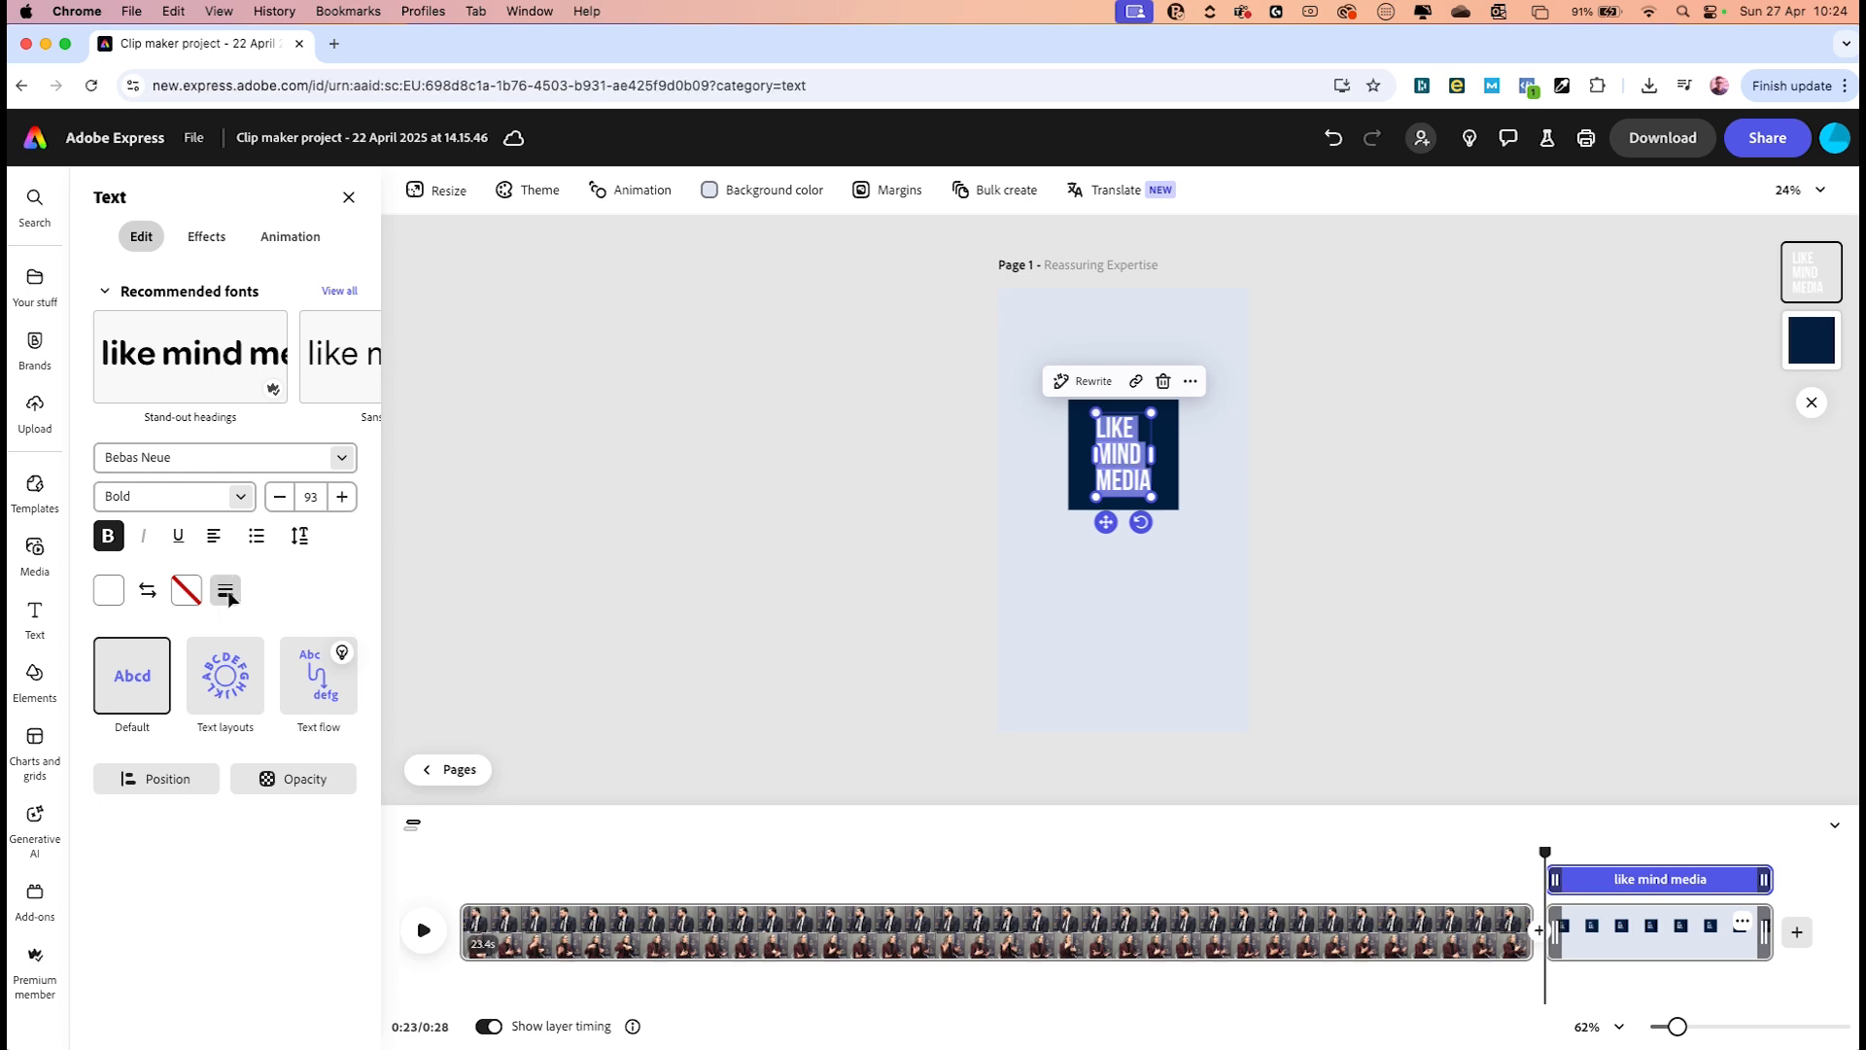
{"action": "left_click", "coordinate": [29, 612]}
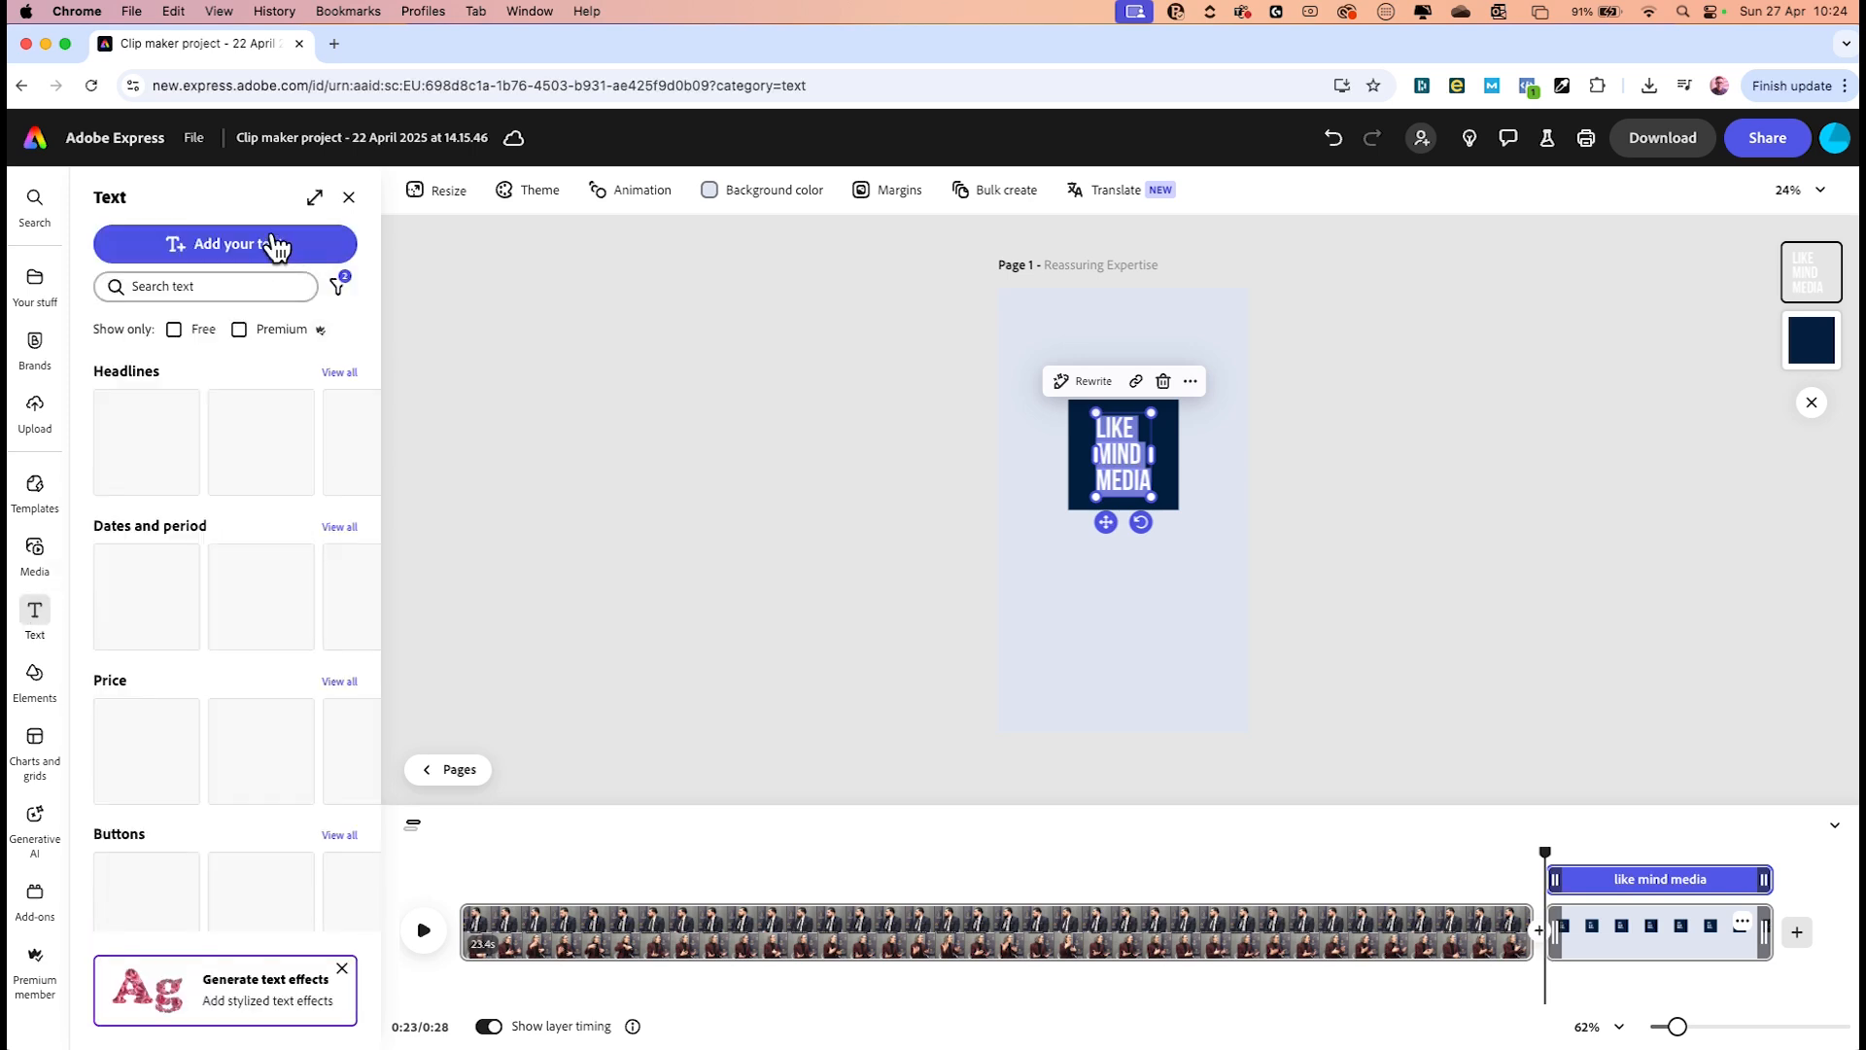
{"action": "left_click", "coordinate": [280, 244]}
{"action": "type", "text": "www.likemind.media"}
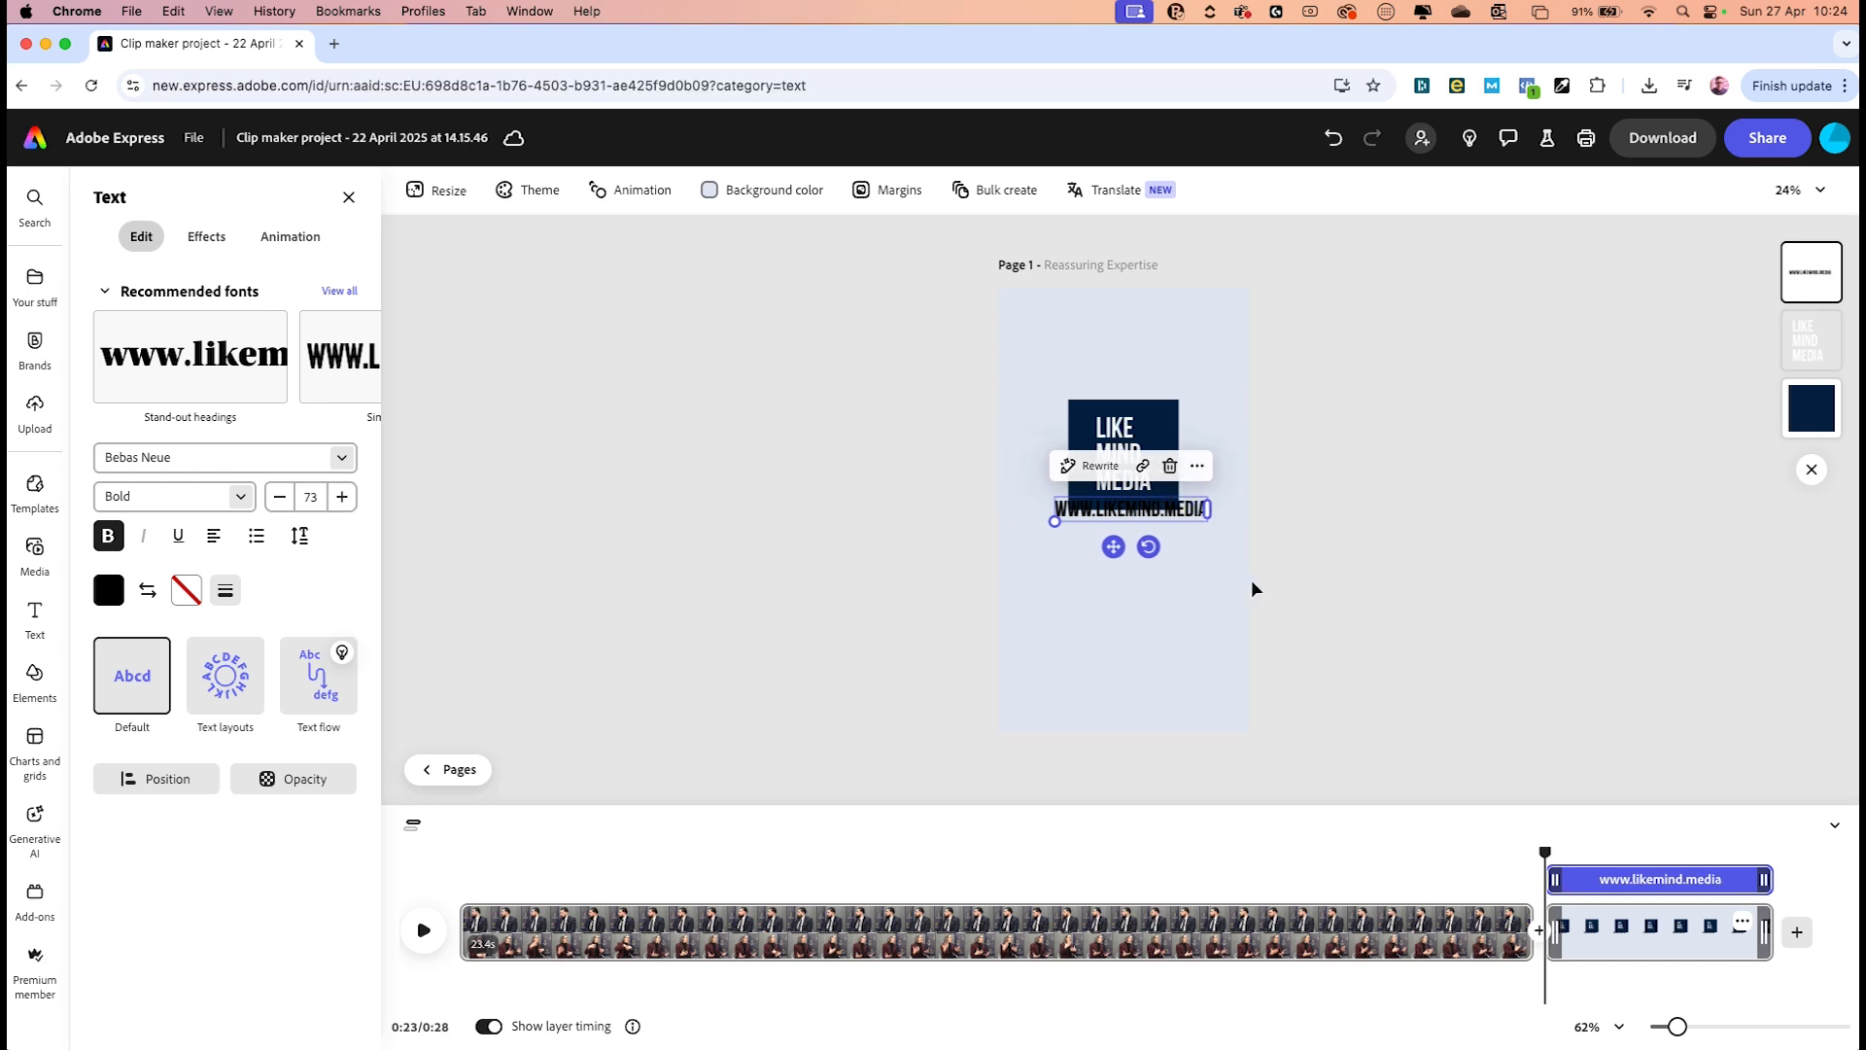
{"action": "left_click", "coordinate": [349, 455]}
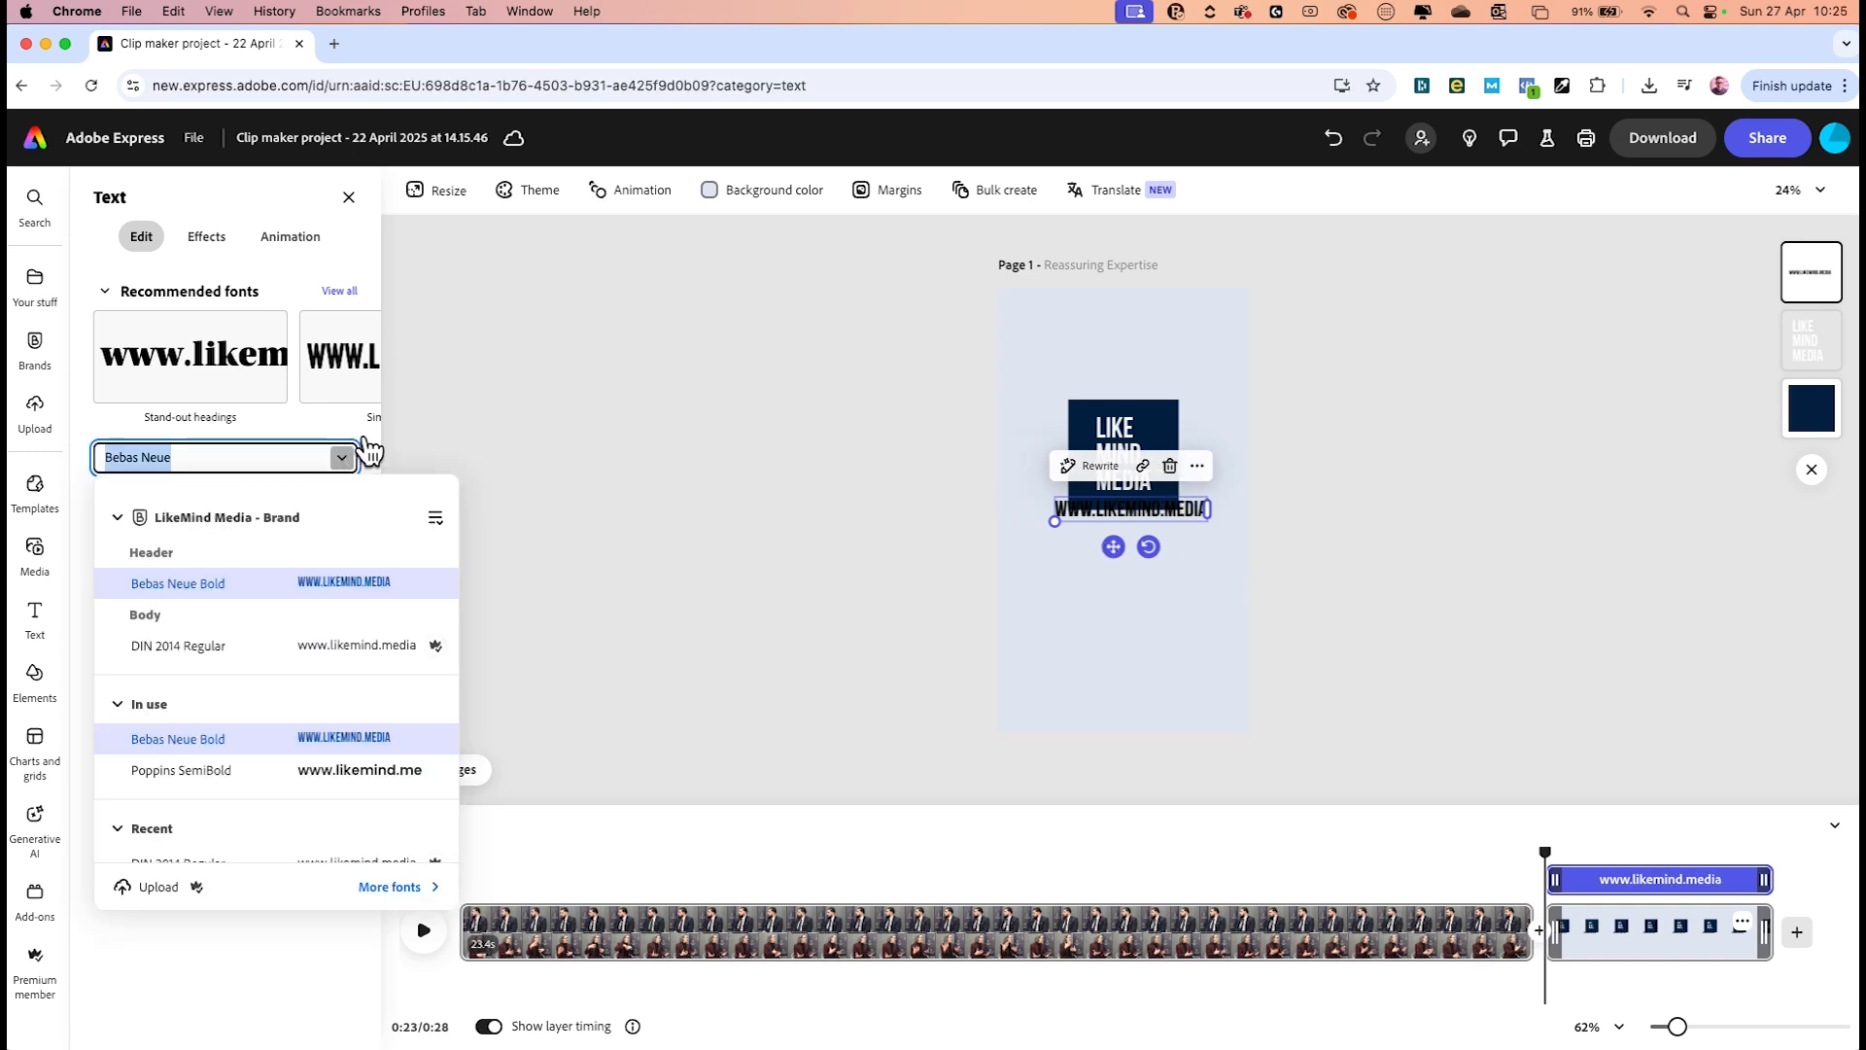
{"action": "left_click", "coordinate": [354, 637]}
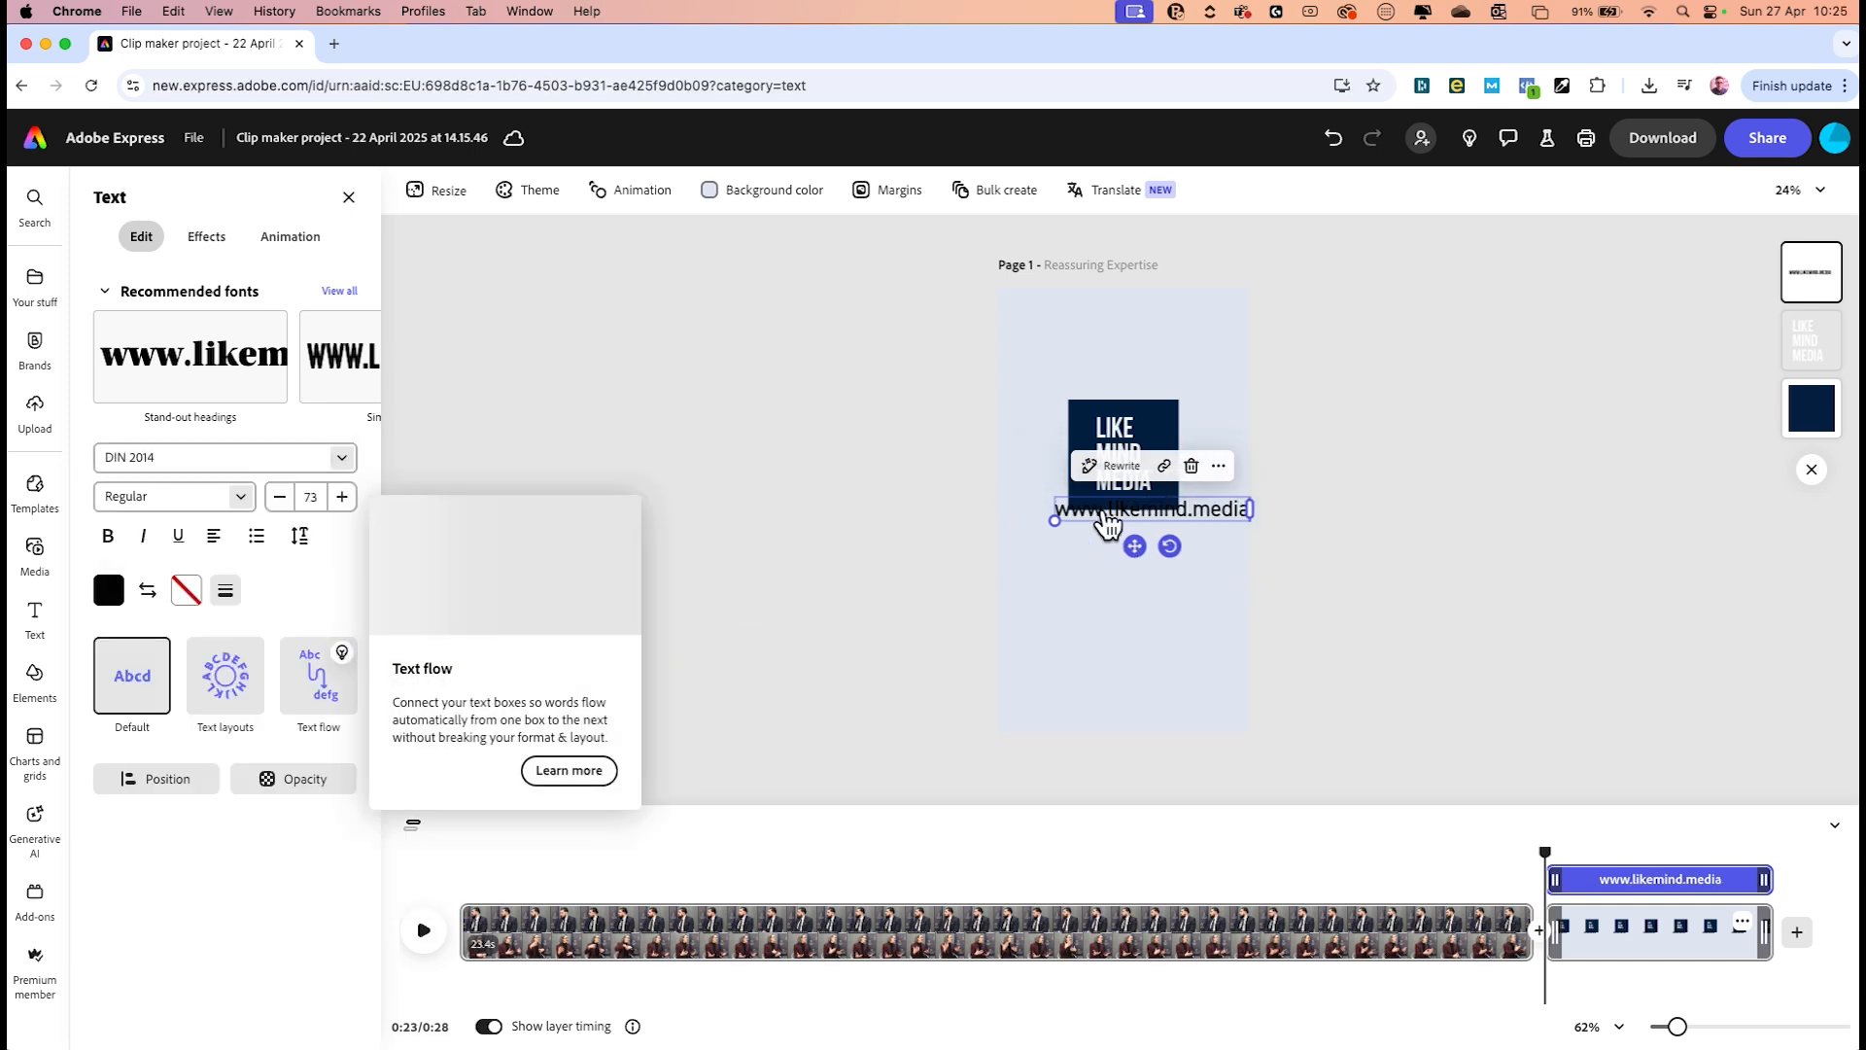
Fill the web address with the dark navy brand colour, centre it below the square and shrink it to size 59
{"action": "left_click", "coordinate": [108, 590]}
{"action": "left_click", "coordinate": [167, 673]}
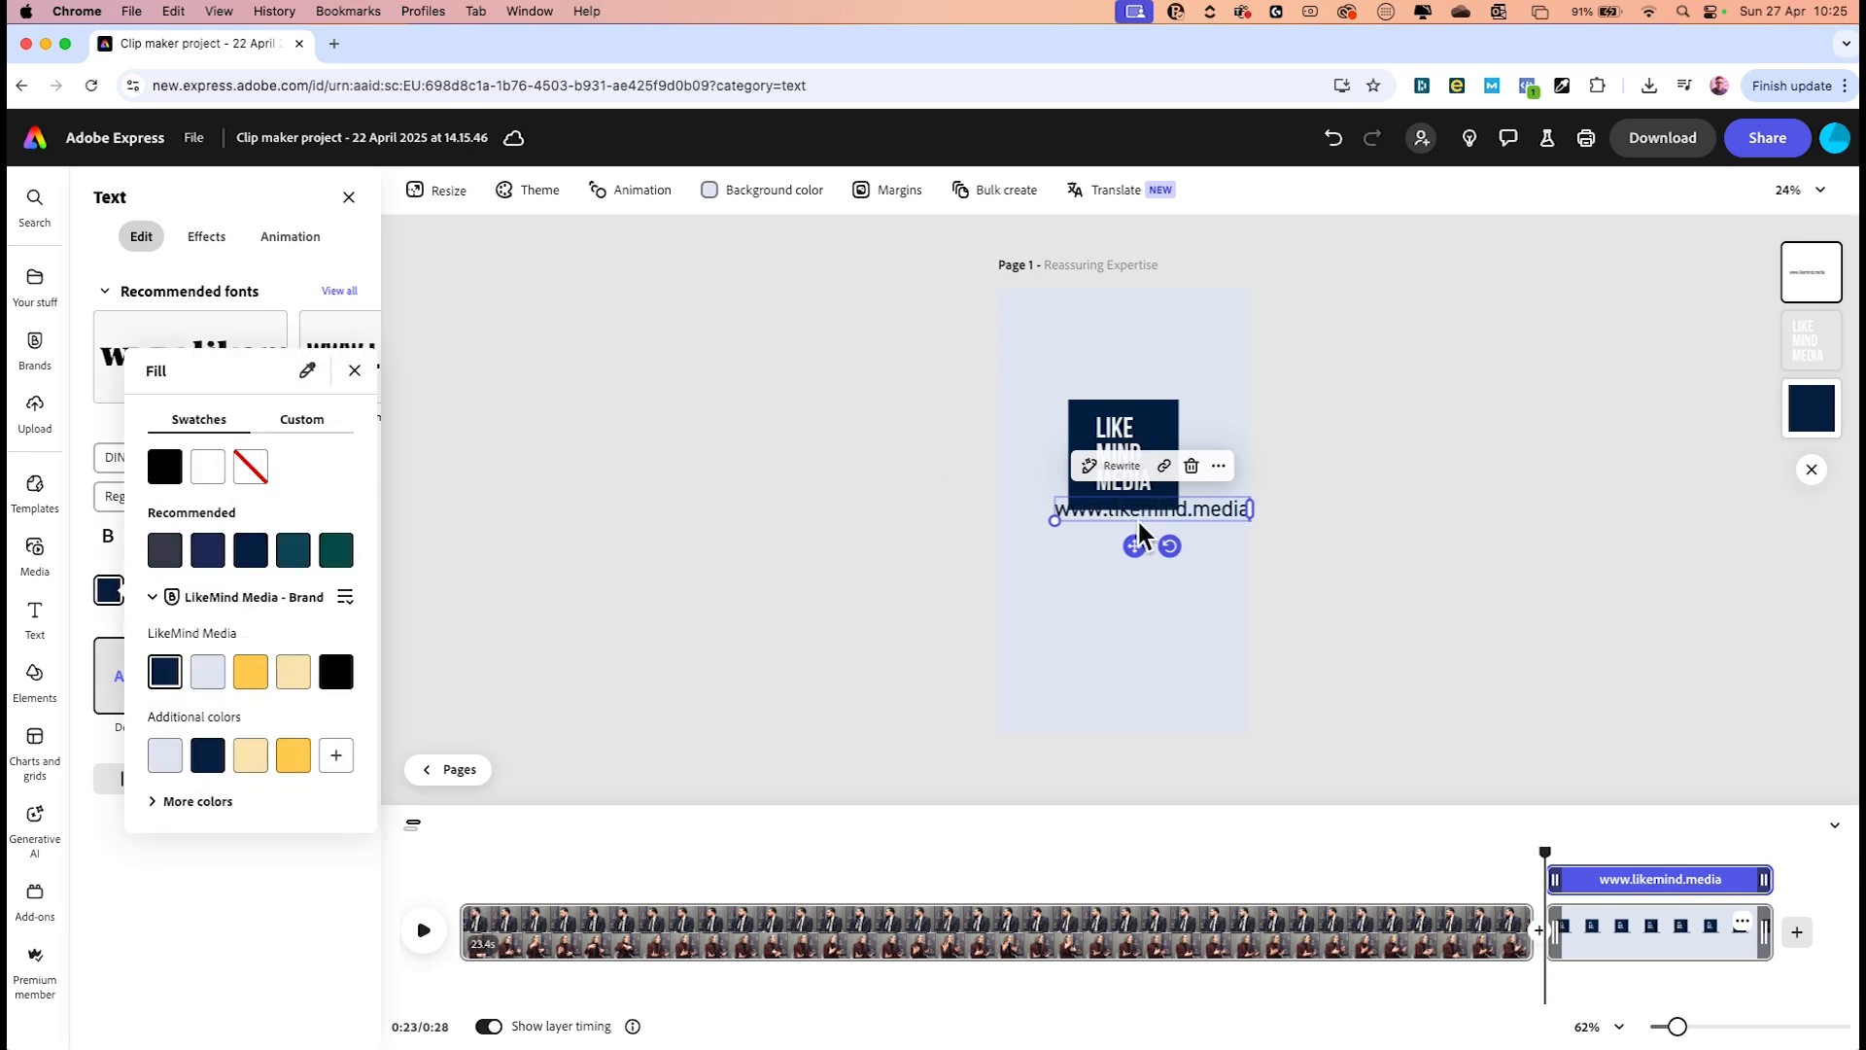
{"action": "left_click_drag", "start_coordinate": [1138, 529], "coordinate": [1101, 577]}
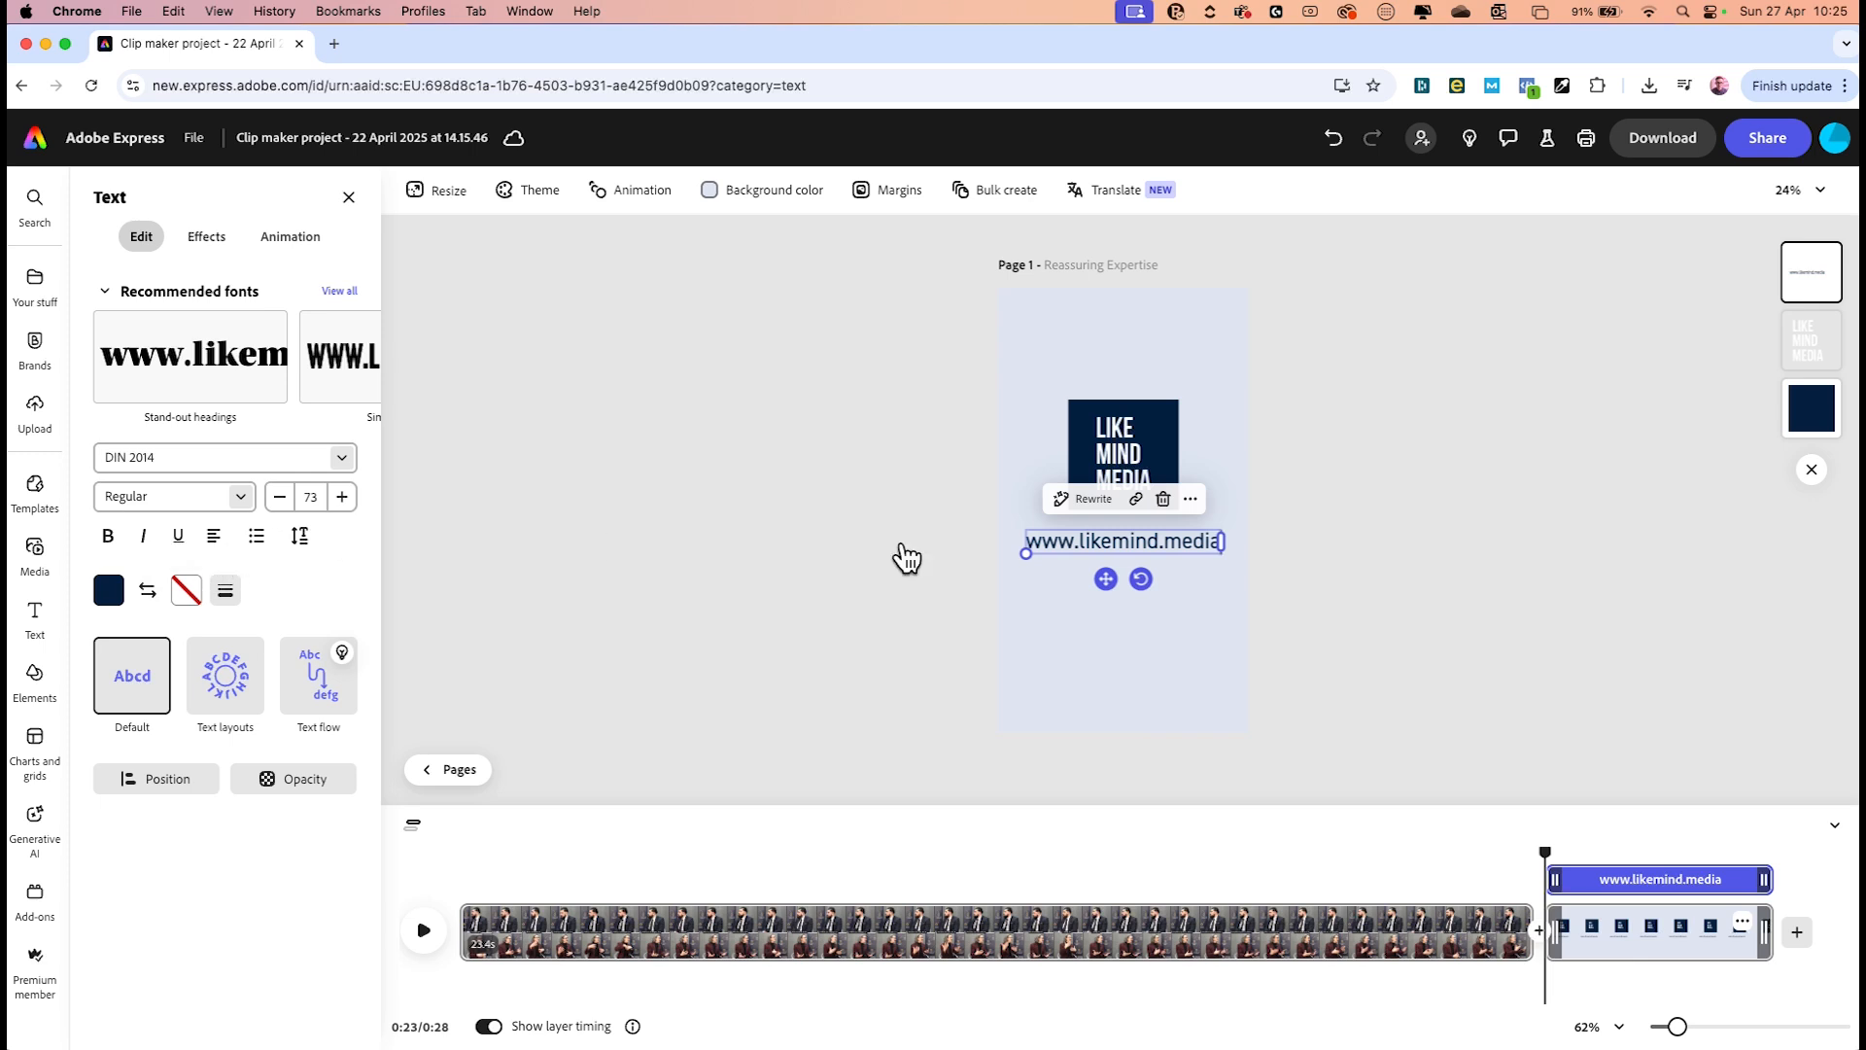
{"action": "left_click_drag", "start_coordinate": [1025, 552], "coordinate": [1105, 574]}
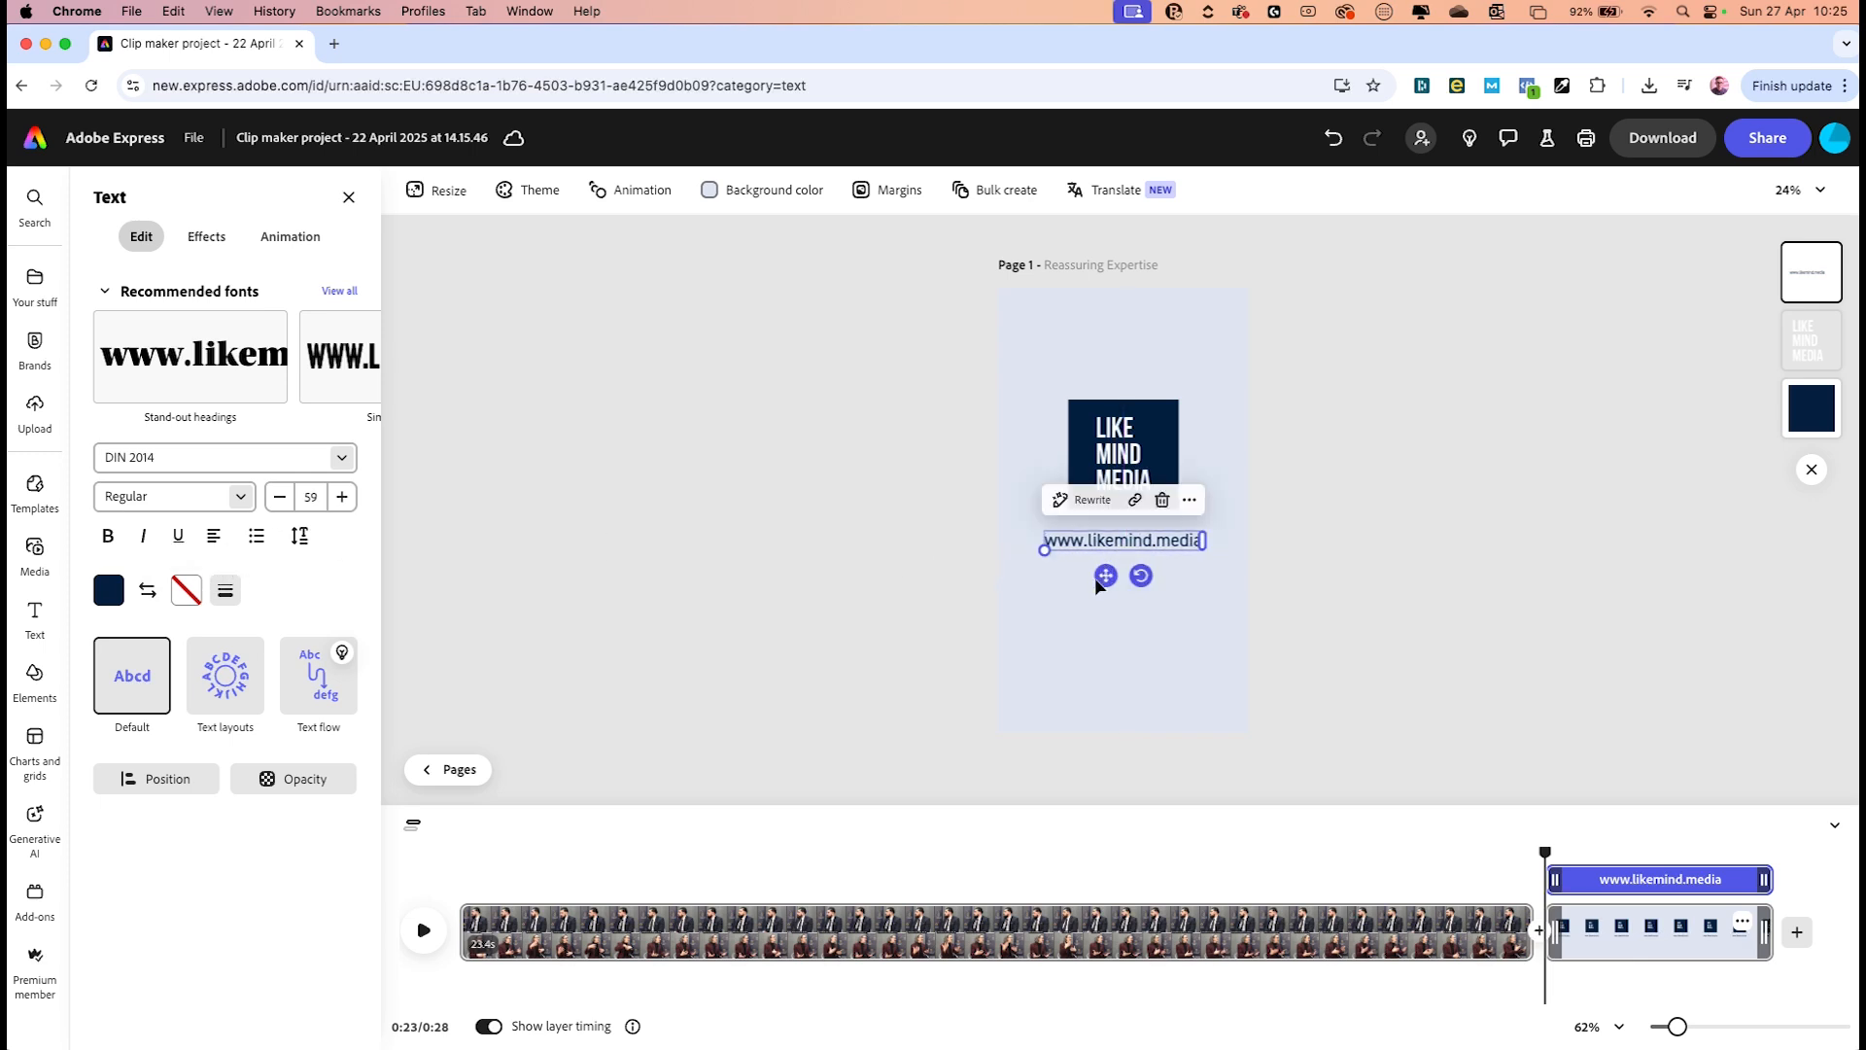
Apply the Pop entrance animation to the dark square
{"action": "left_click", "coordinate": [1081, 410]}
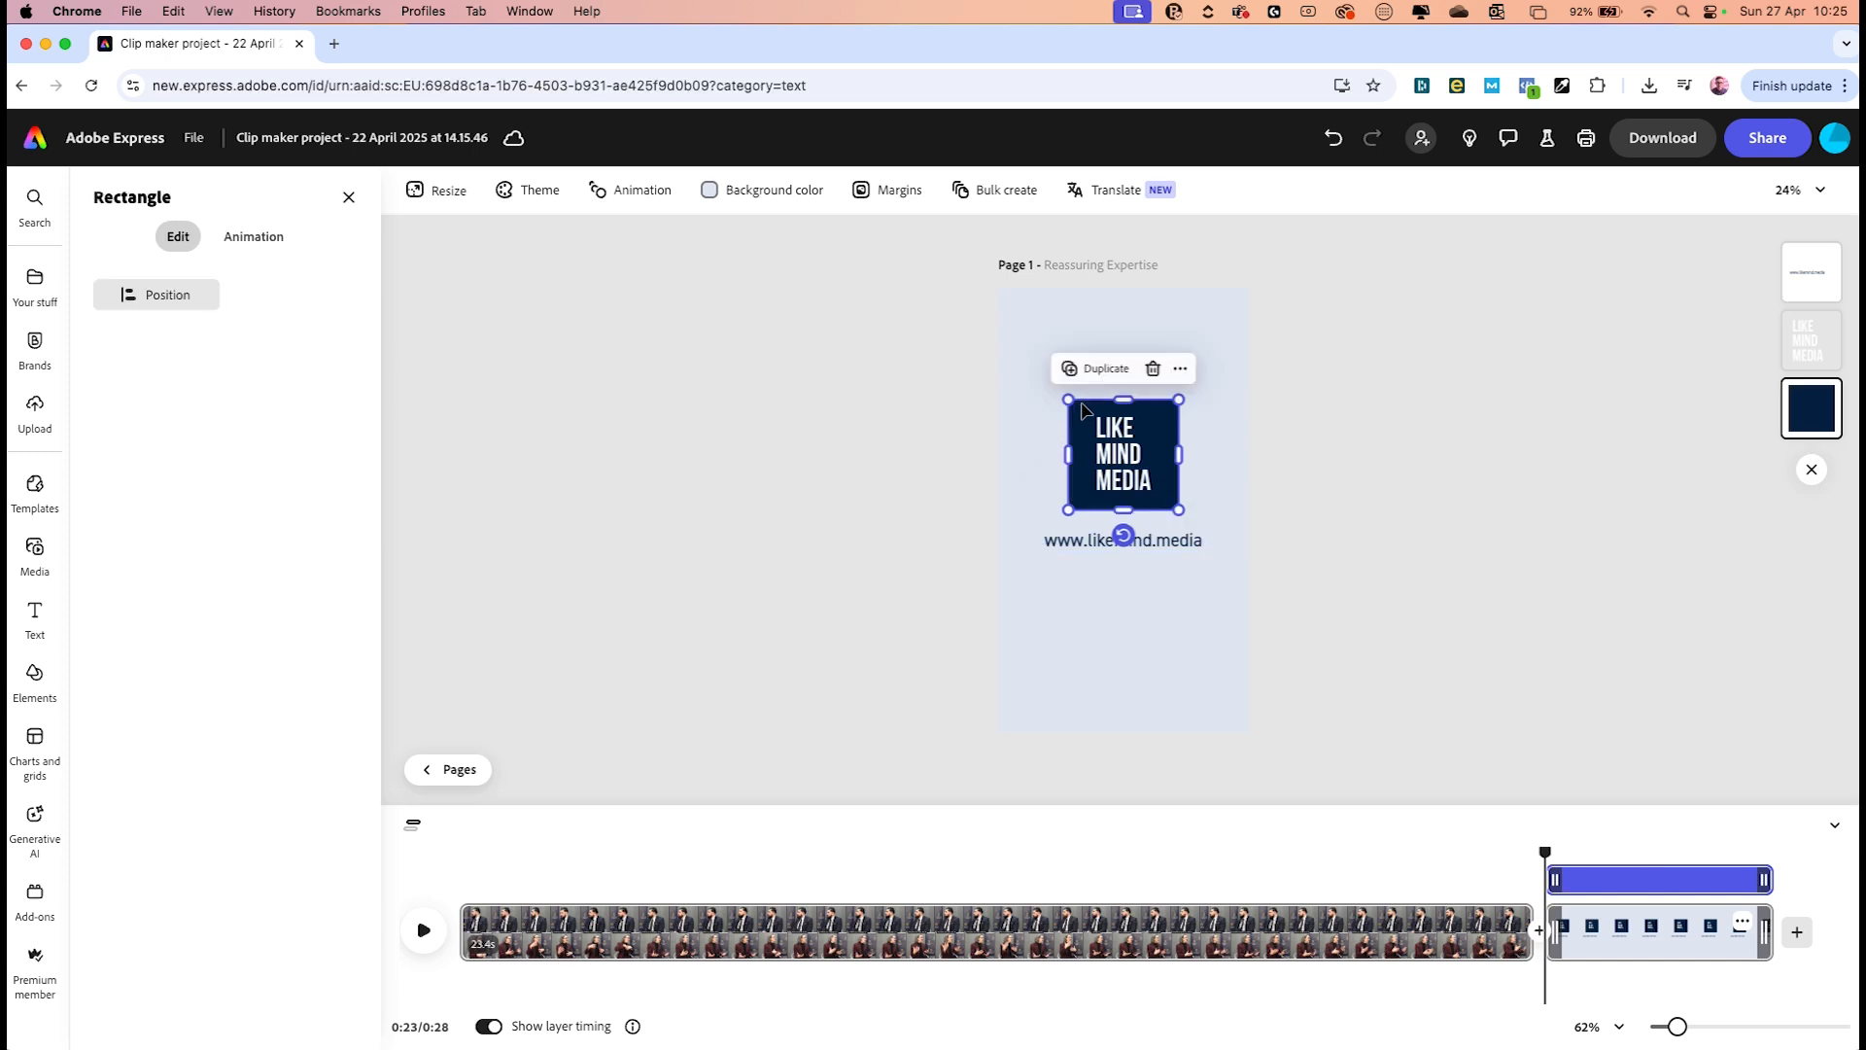
{"action": "left_click", "coordinate": [268, 233]}
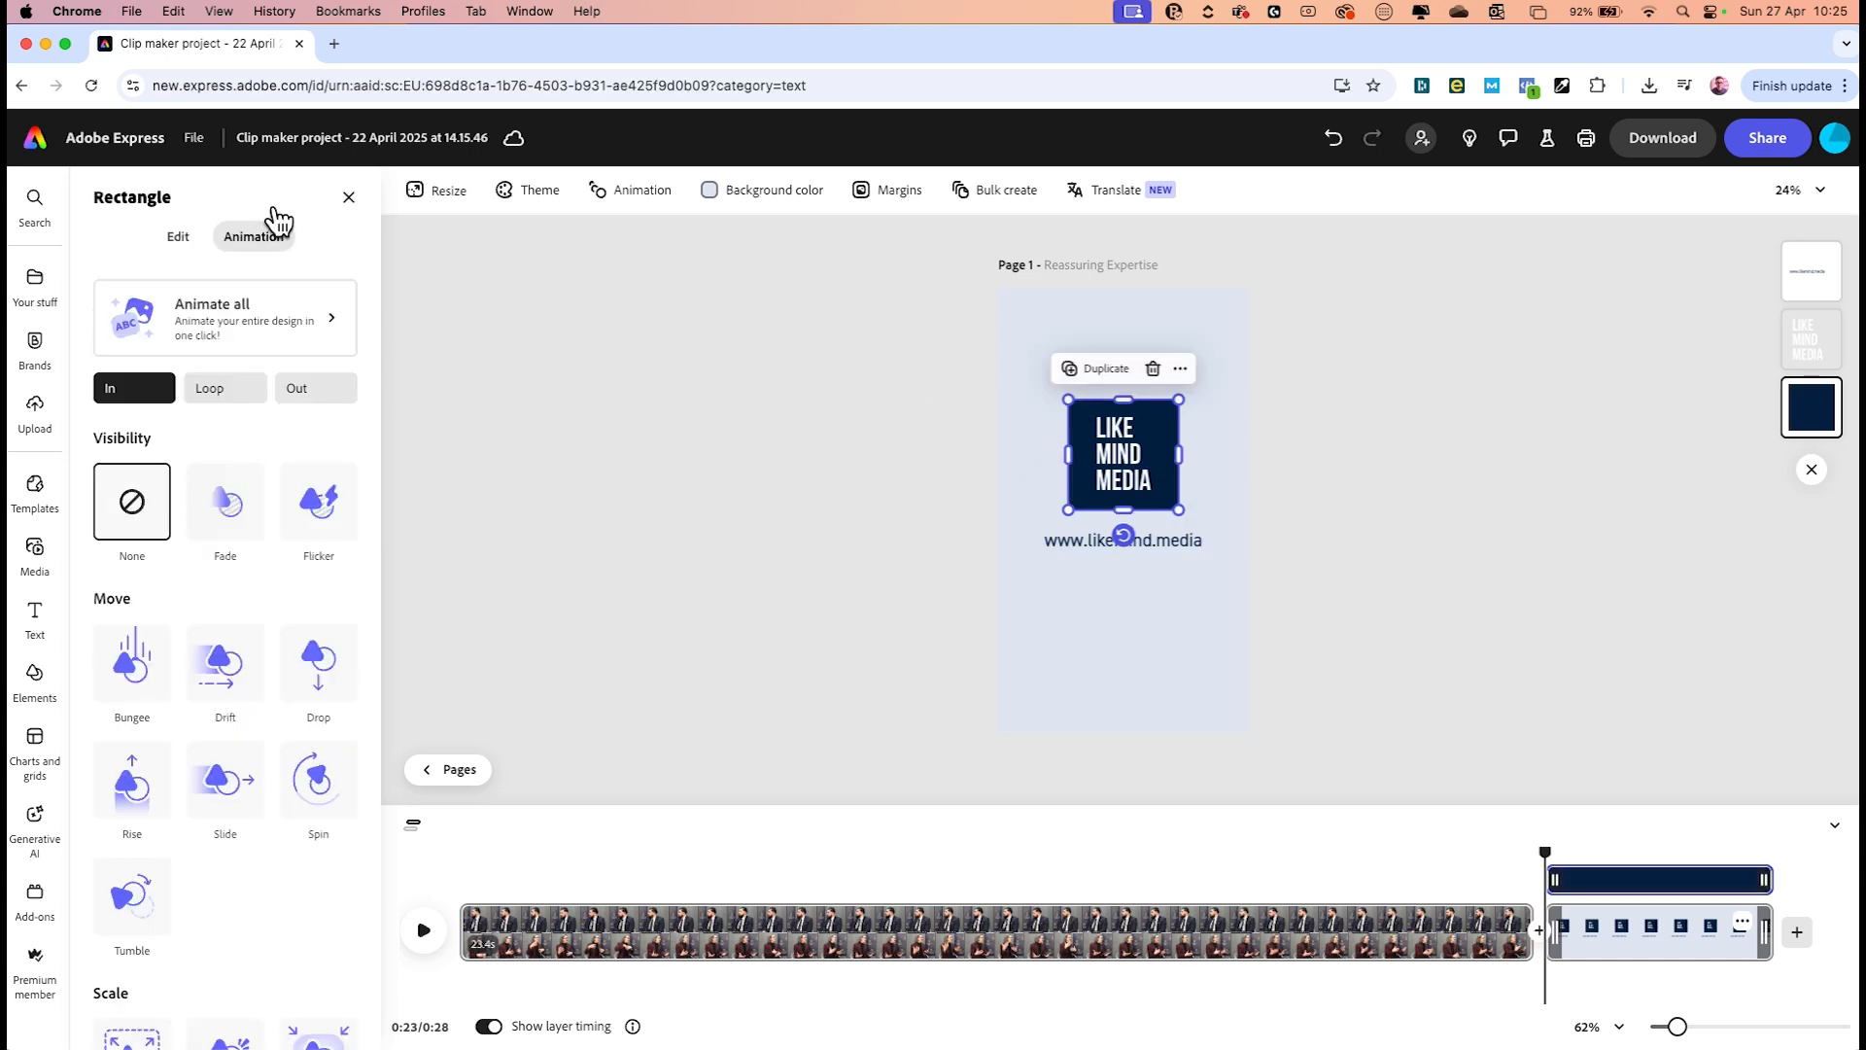
{"action": "scroll", "coordinate": [283, 529], "scroll_direction": "down", "scroll_amount": 3}
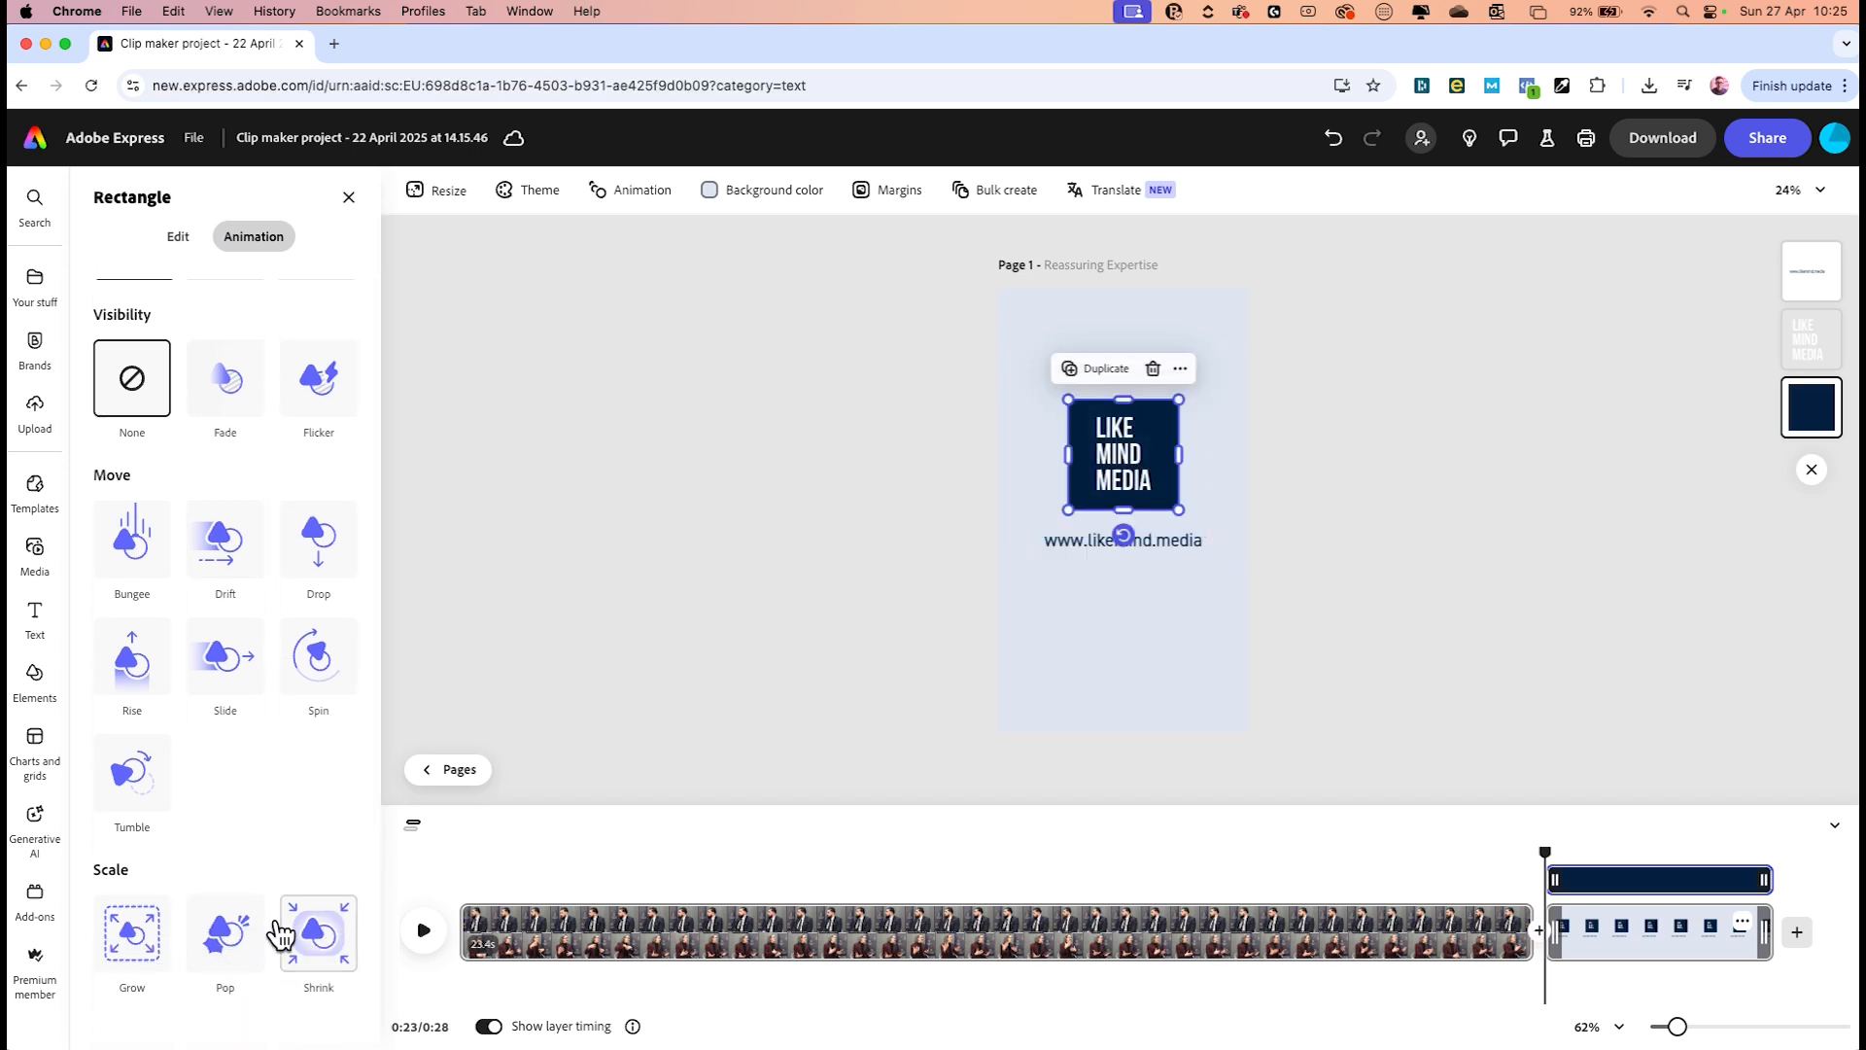
{"action": "left_click", "coordinate": [231, 928]}
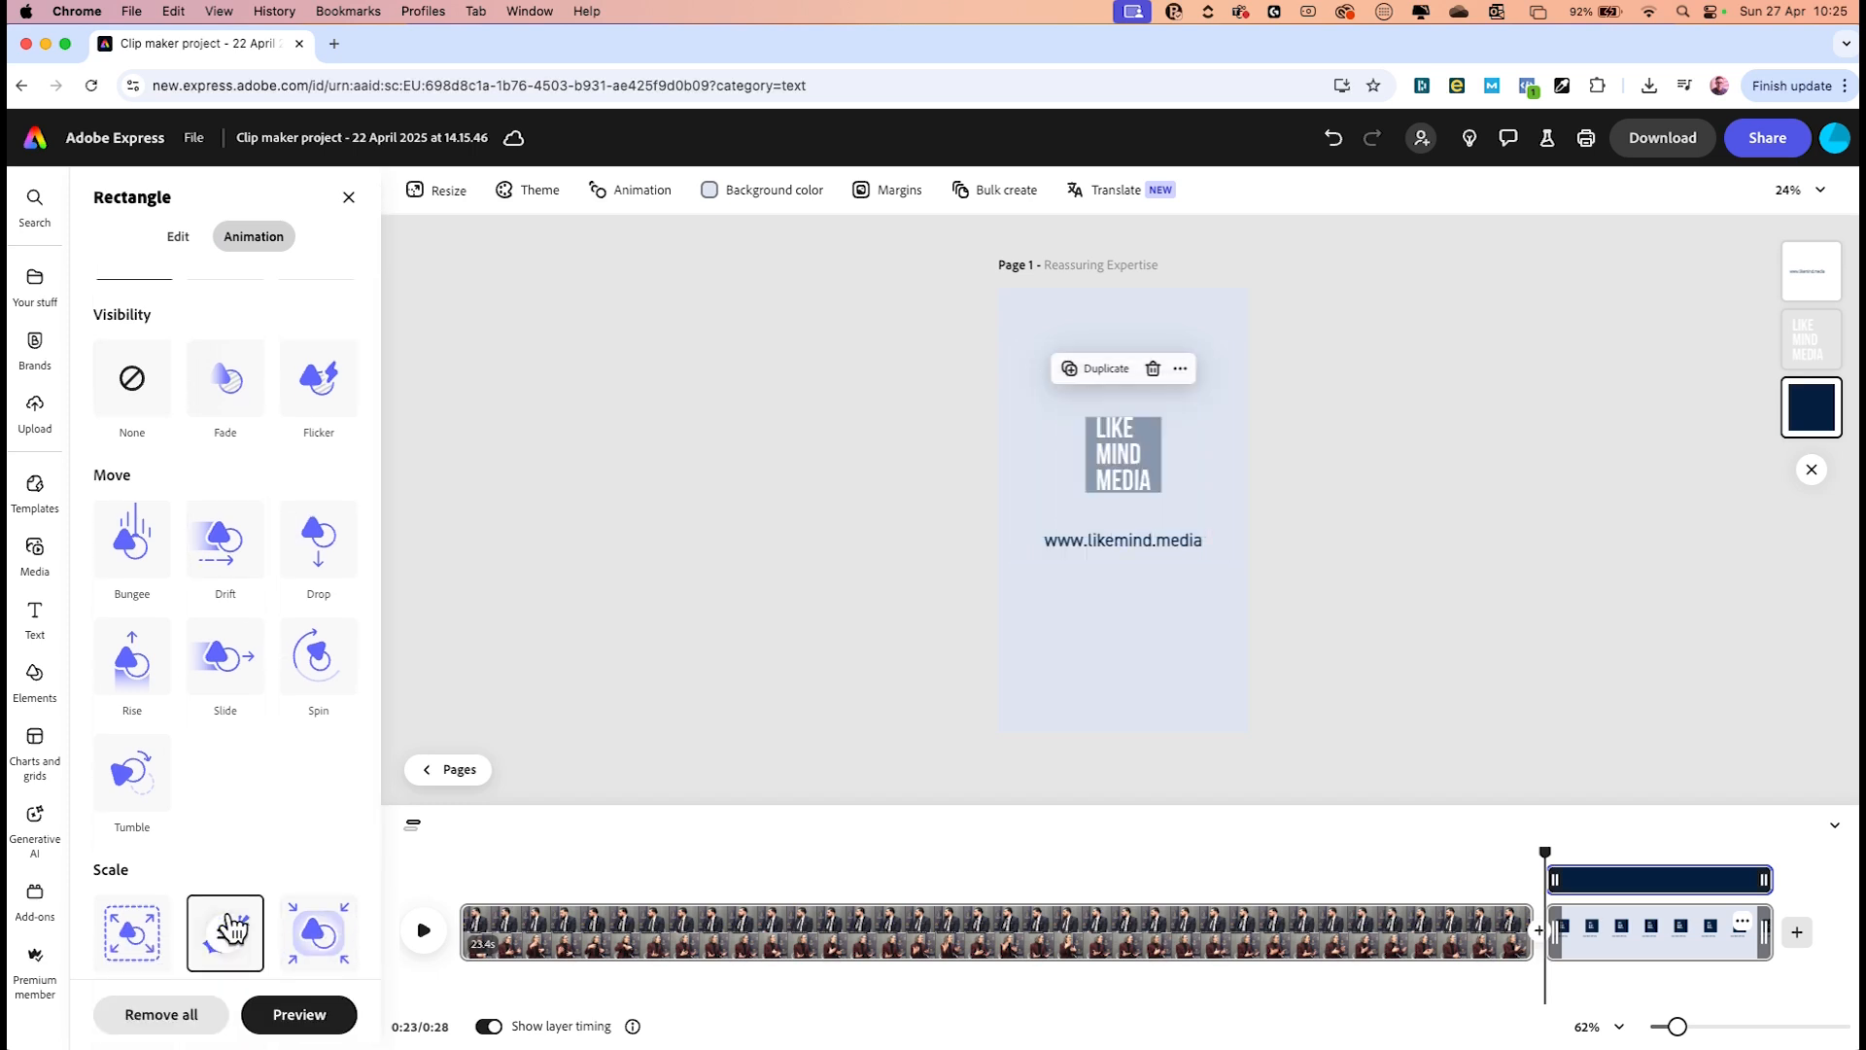
Apply a Fade entrance animation to the "like mind media" text, segmented by line with a duration of about 2.41 s
{"action": "left_click", "coordinate": [1123, 442]}
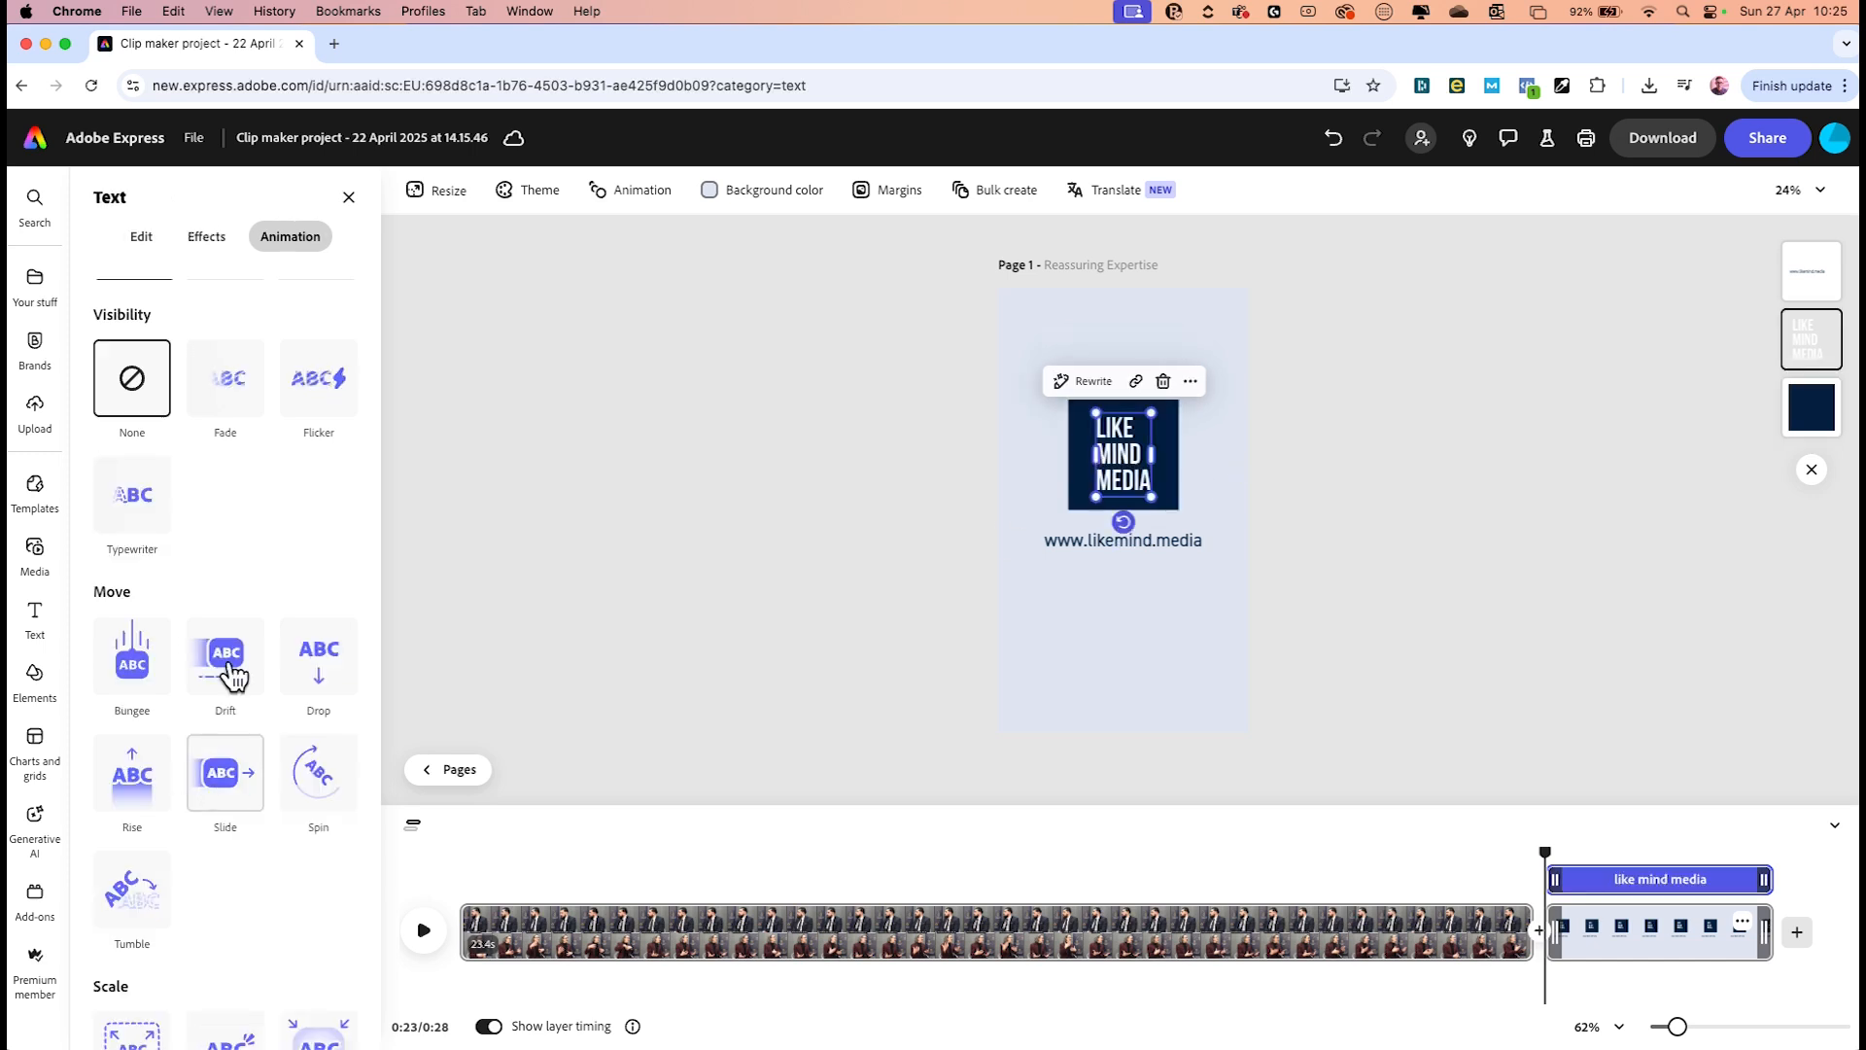
{"action": "left_click", "coordinate": [250, 369]}
{"action": "left_click", "coordinate": [248, 371]}
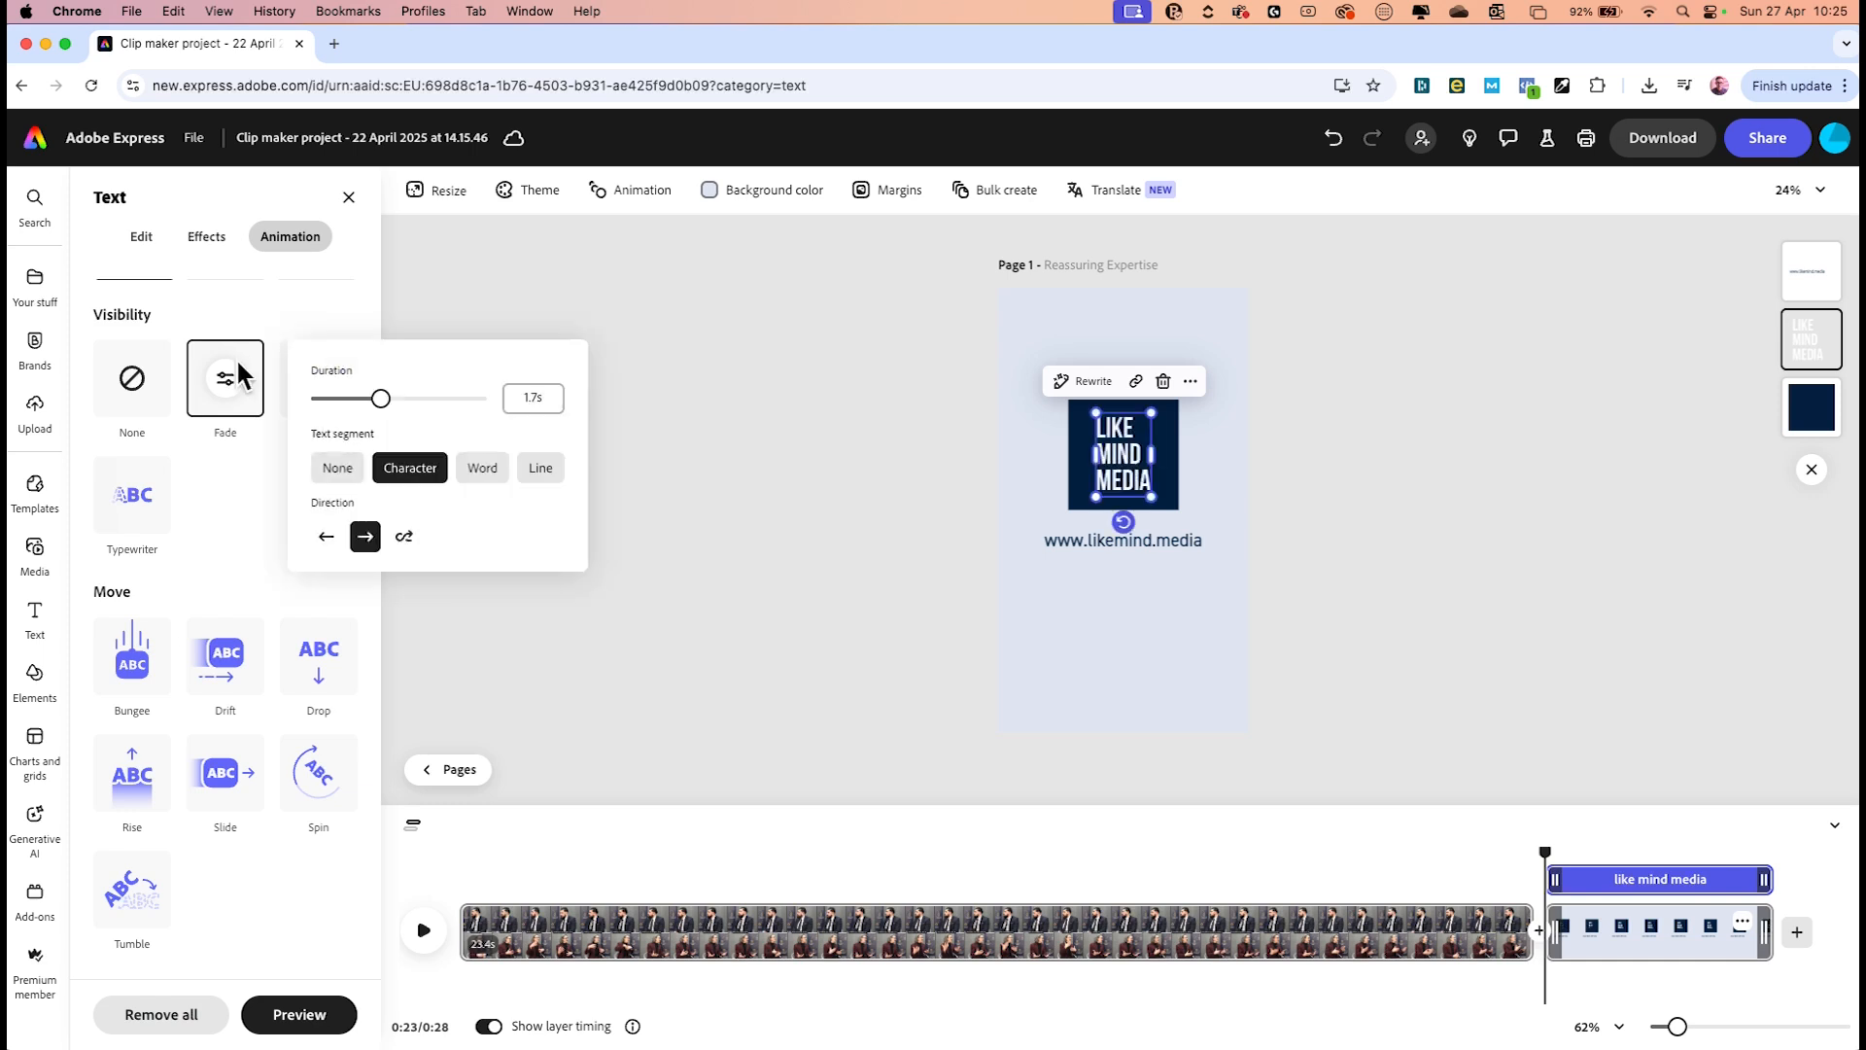
{"action": "left_click", "coordinate": [556, 464]}
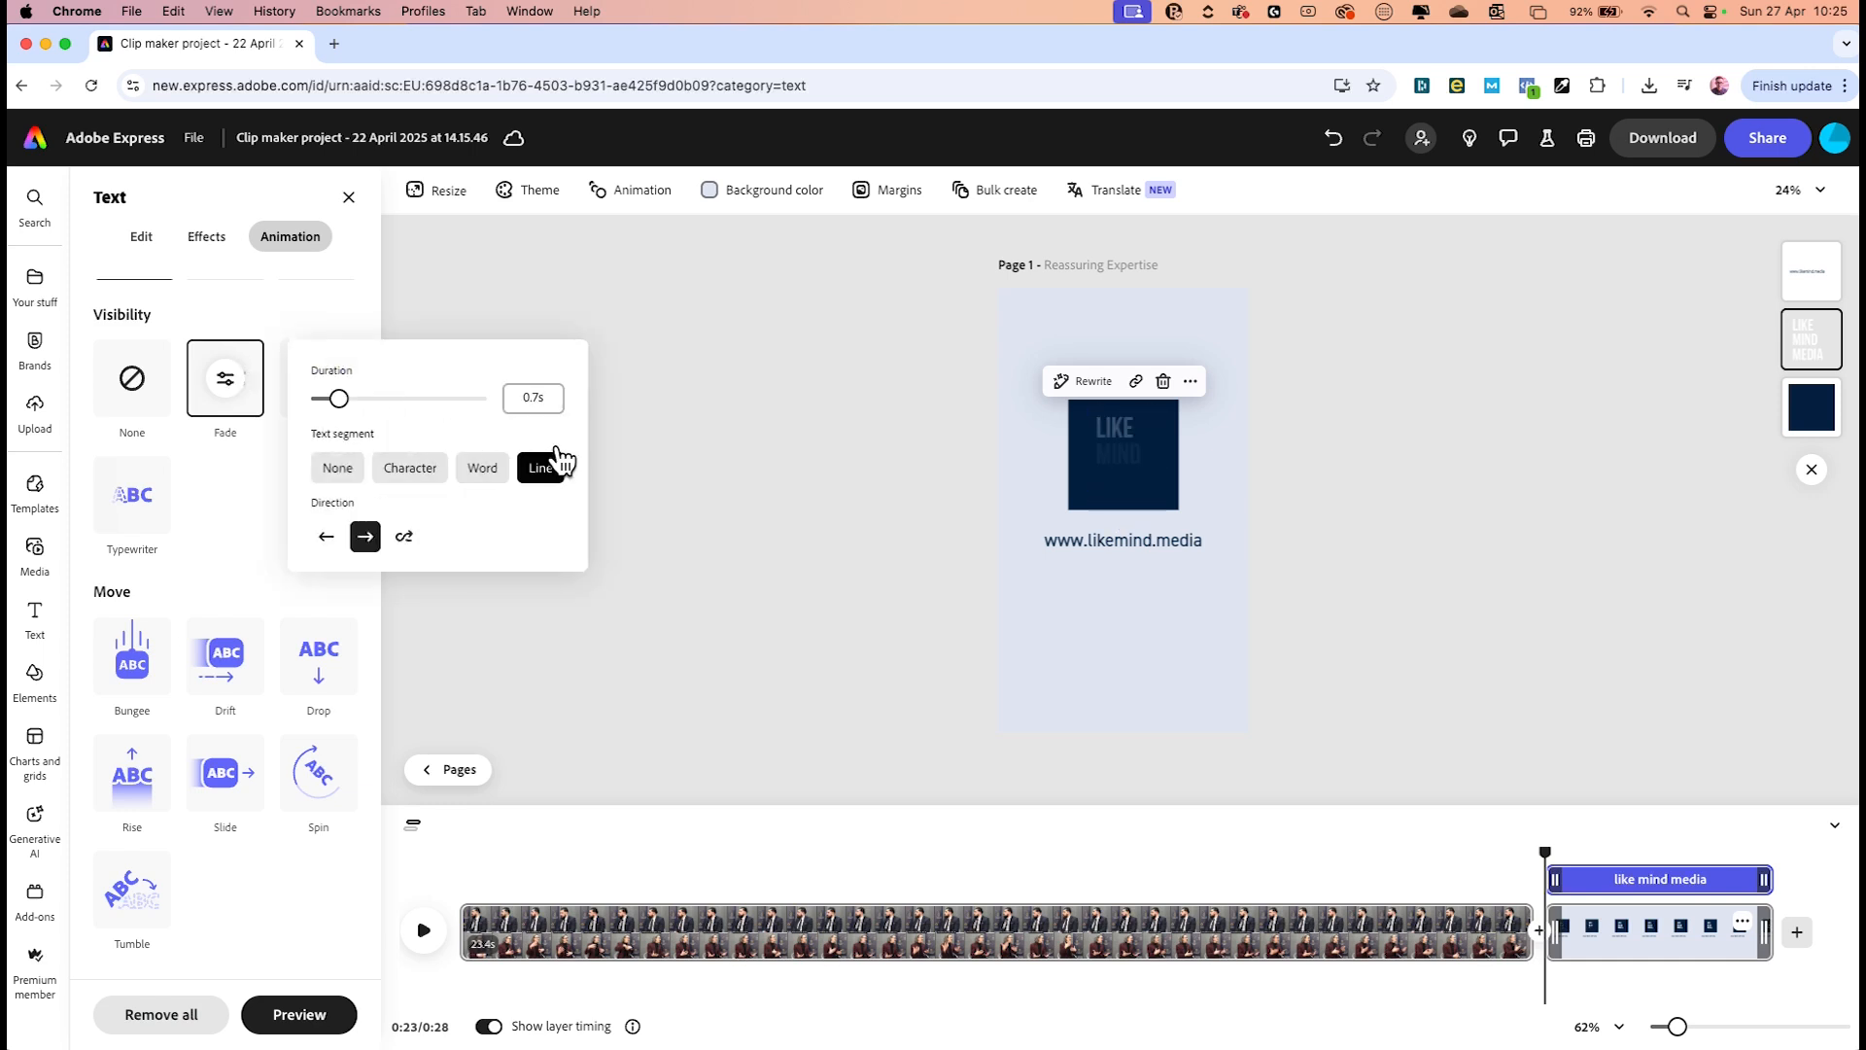
{"action": "left_click_drag", "start_coordinate": [339, 398], "coordinate": [416, 394]}
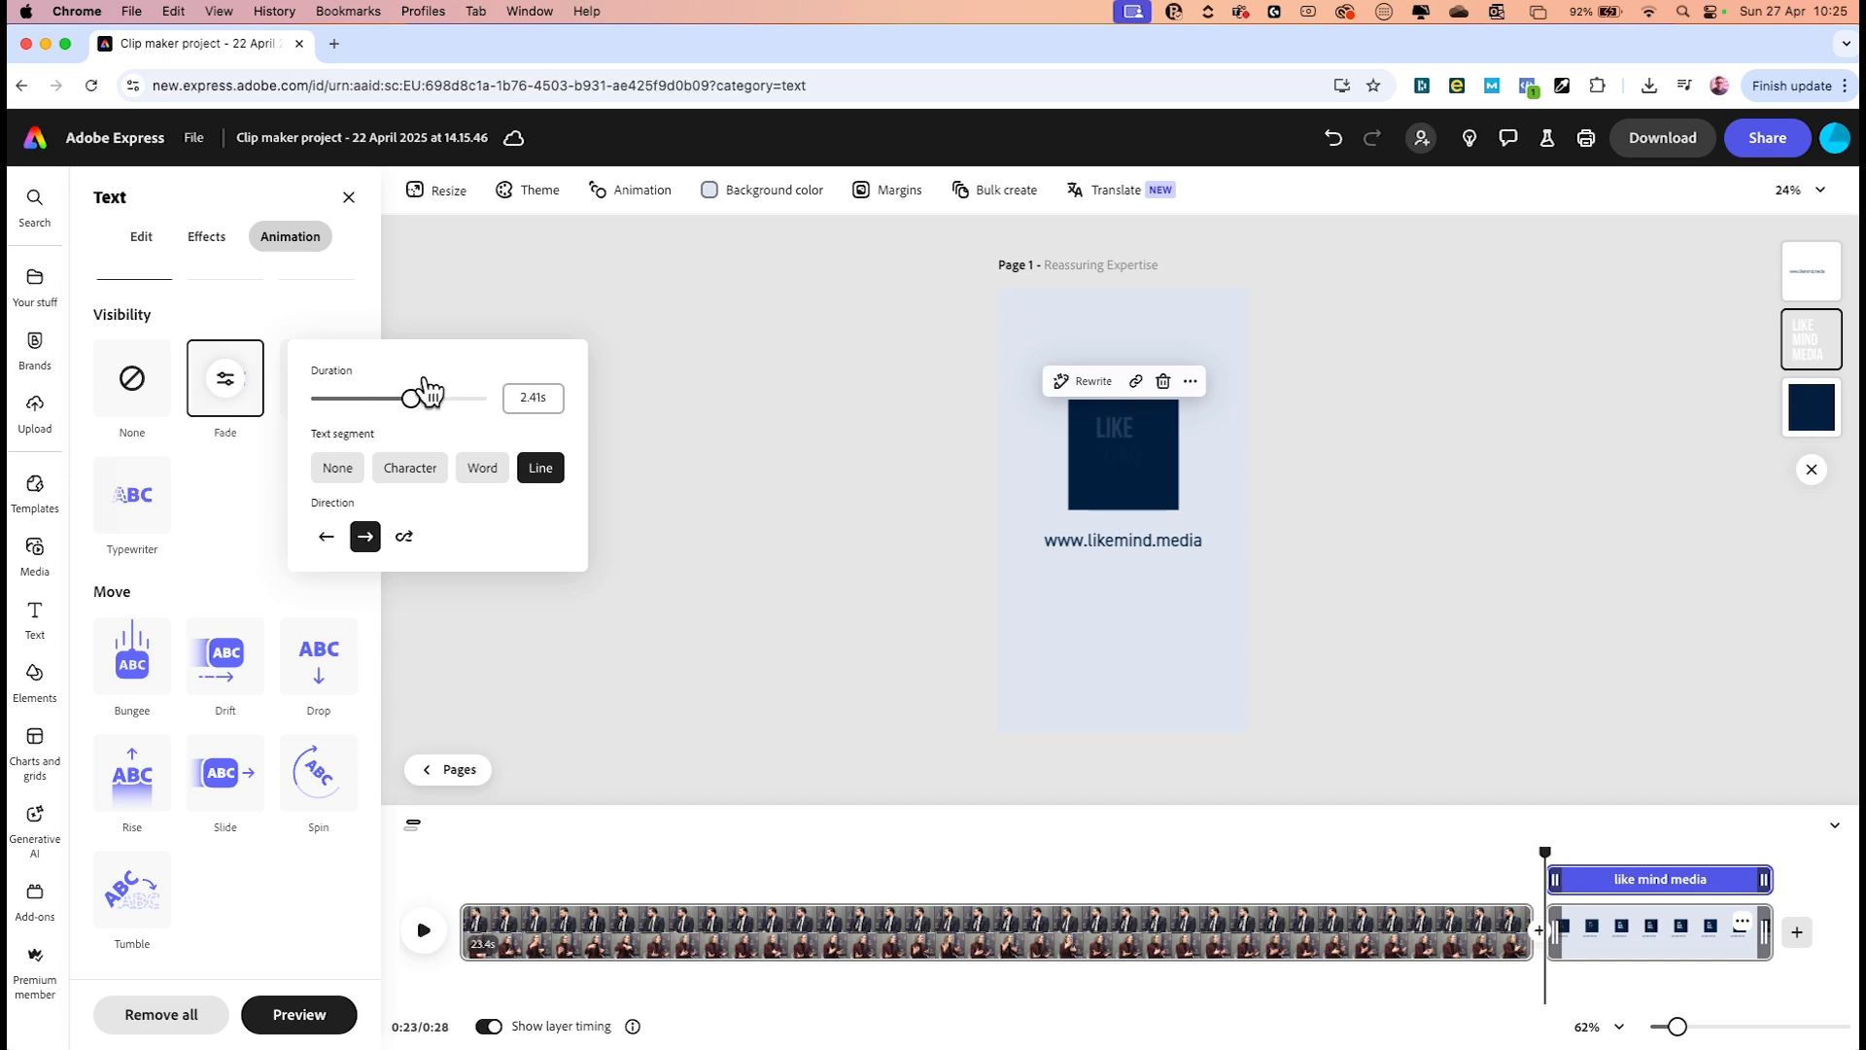
{"action": "left_click", "coordinate": [631, 562]}
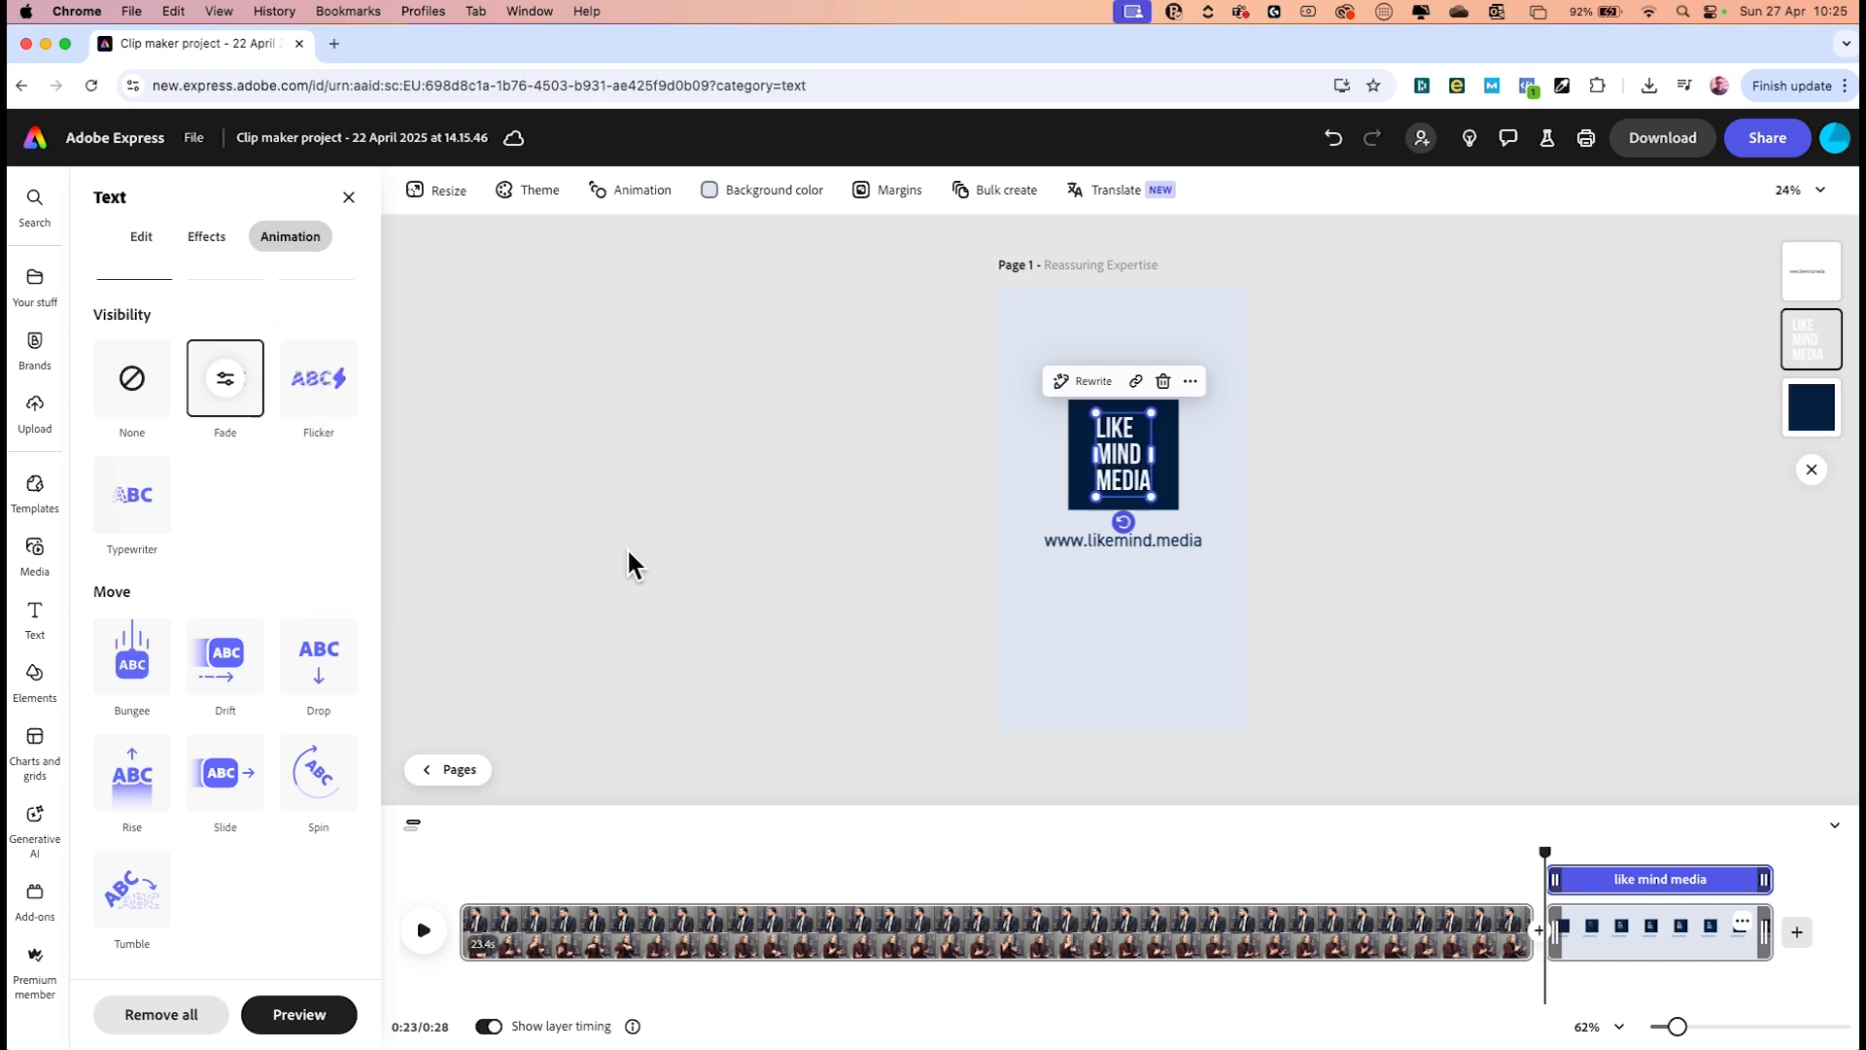
Apply a Typewriter entrance animation to the web address, by character with a duration of 0.88 s
{"action": "left_click", "coordinate": [1108, 540]}
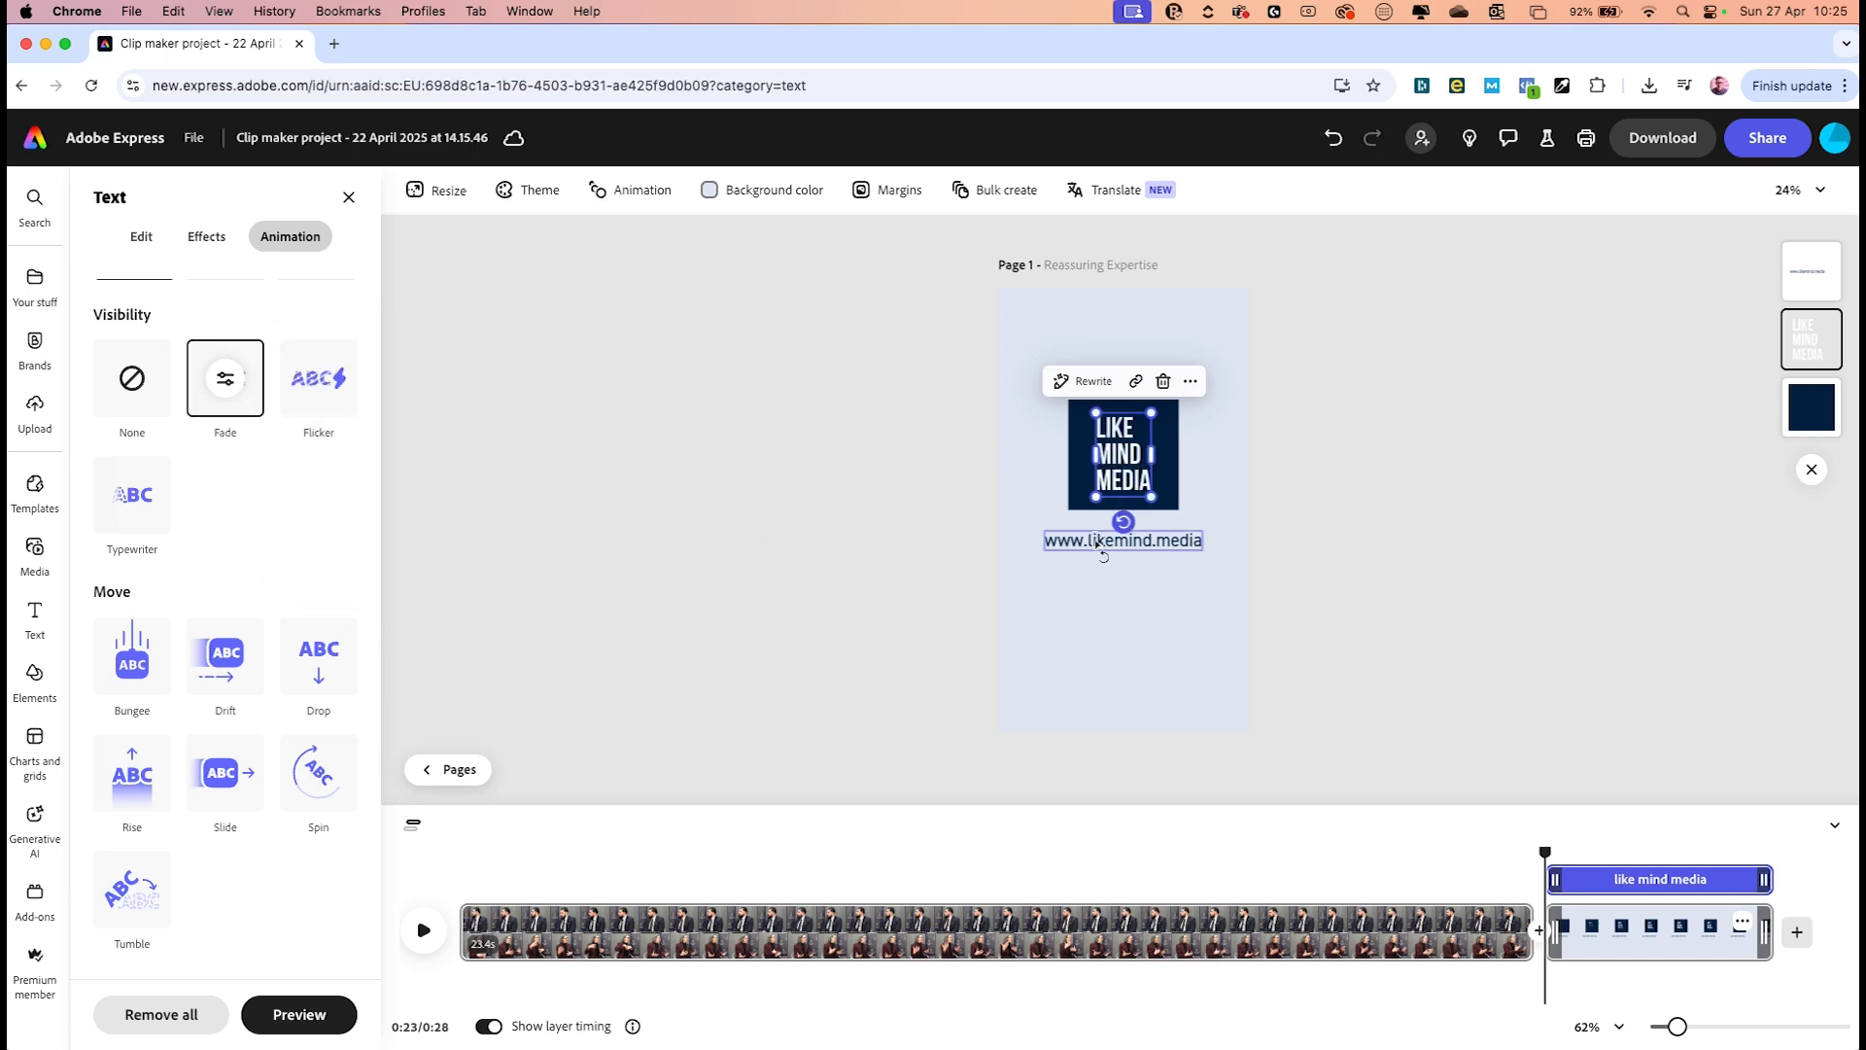
{"action": "left_click", "coordinate": [151, 494]}
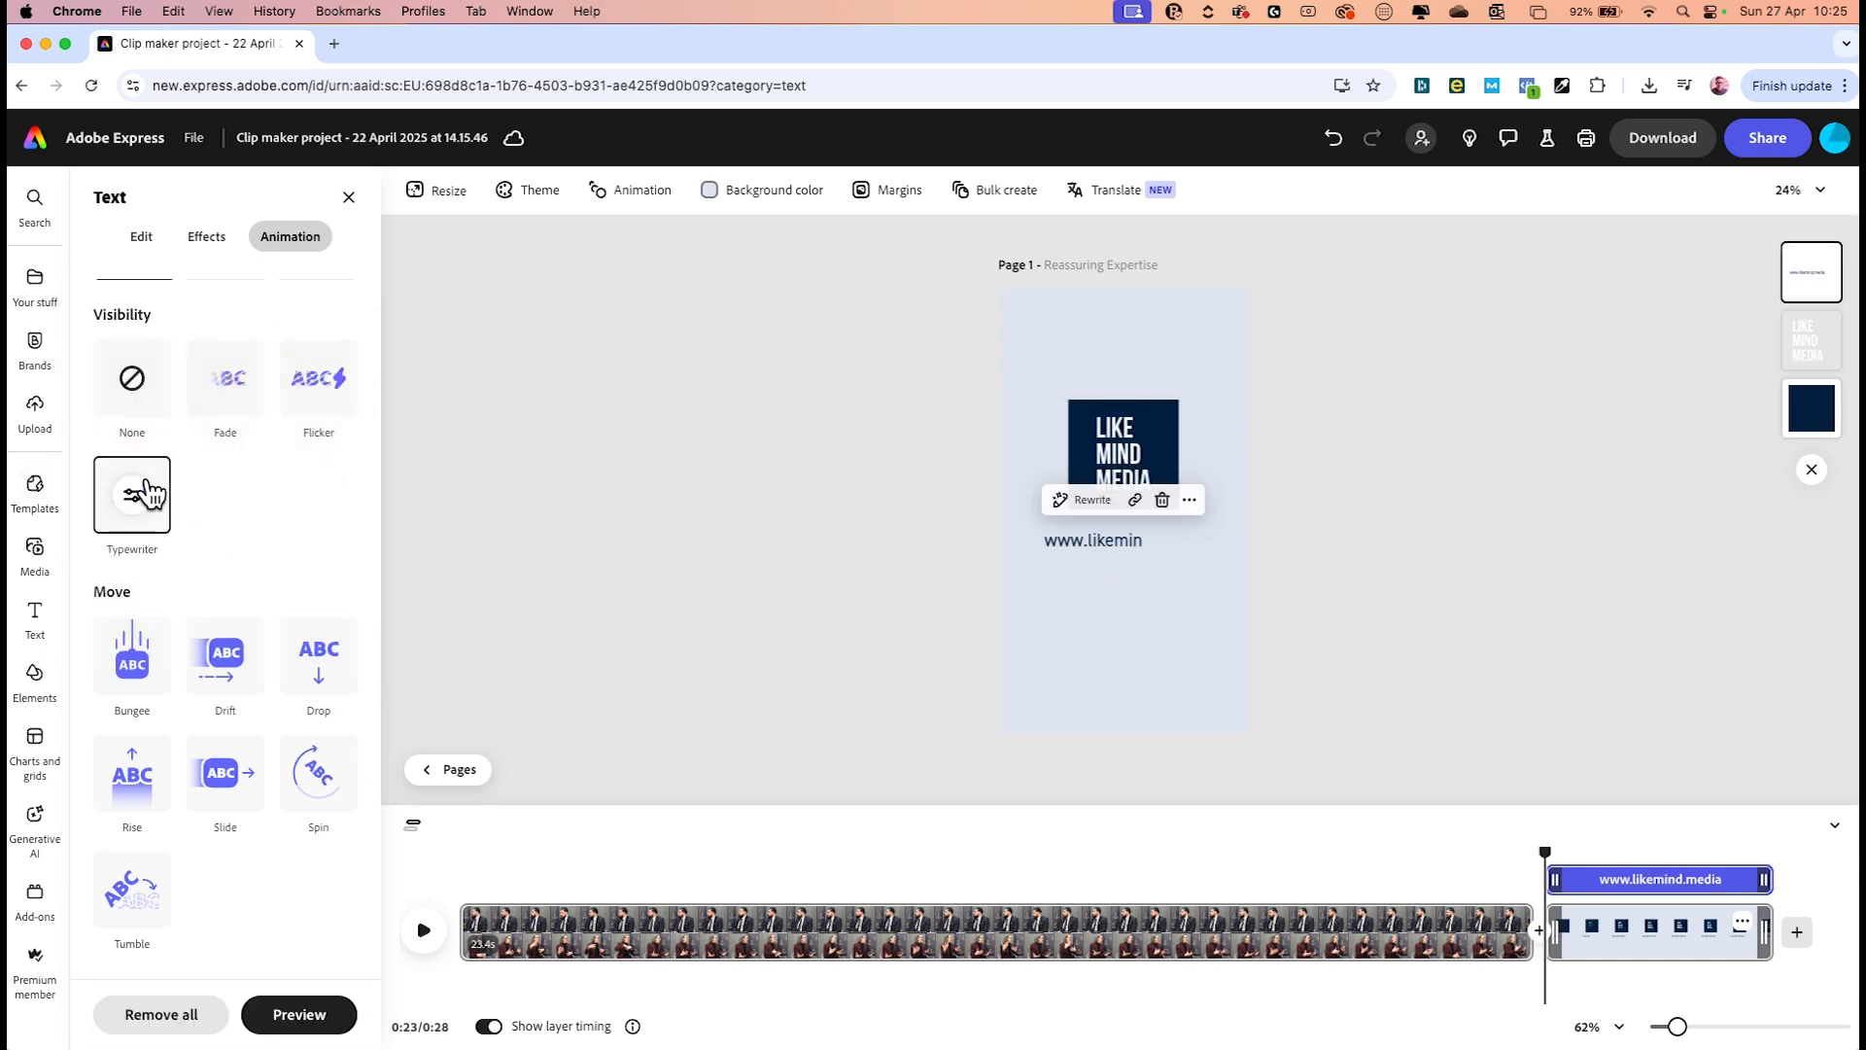
{"action": "left_click", "coordinate": [136, 493]}
{"action": "left_click_drag", "start_coordinate": [256, 505], "coordinate": [247, 508]}
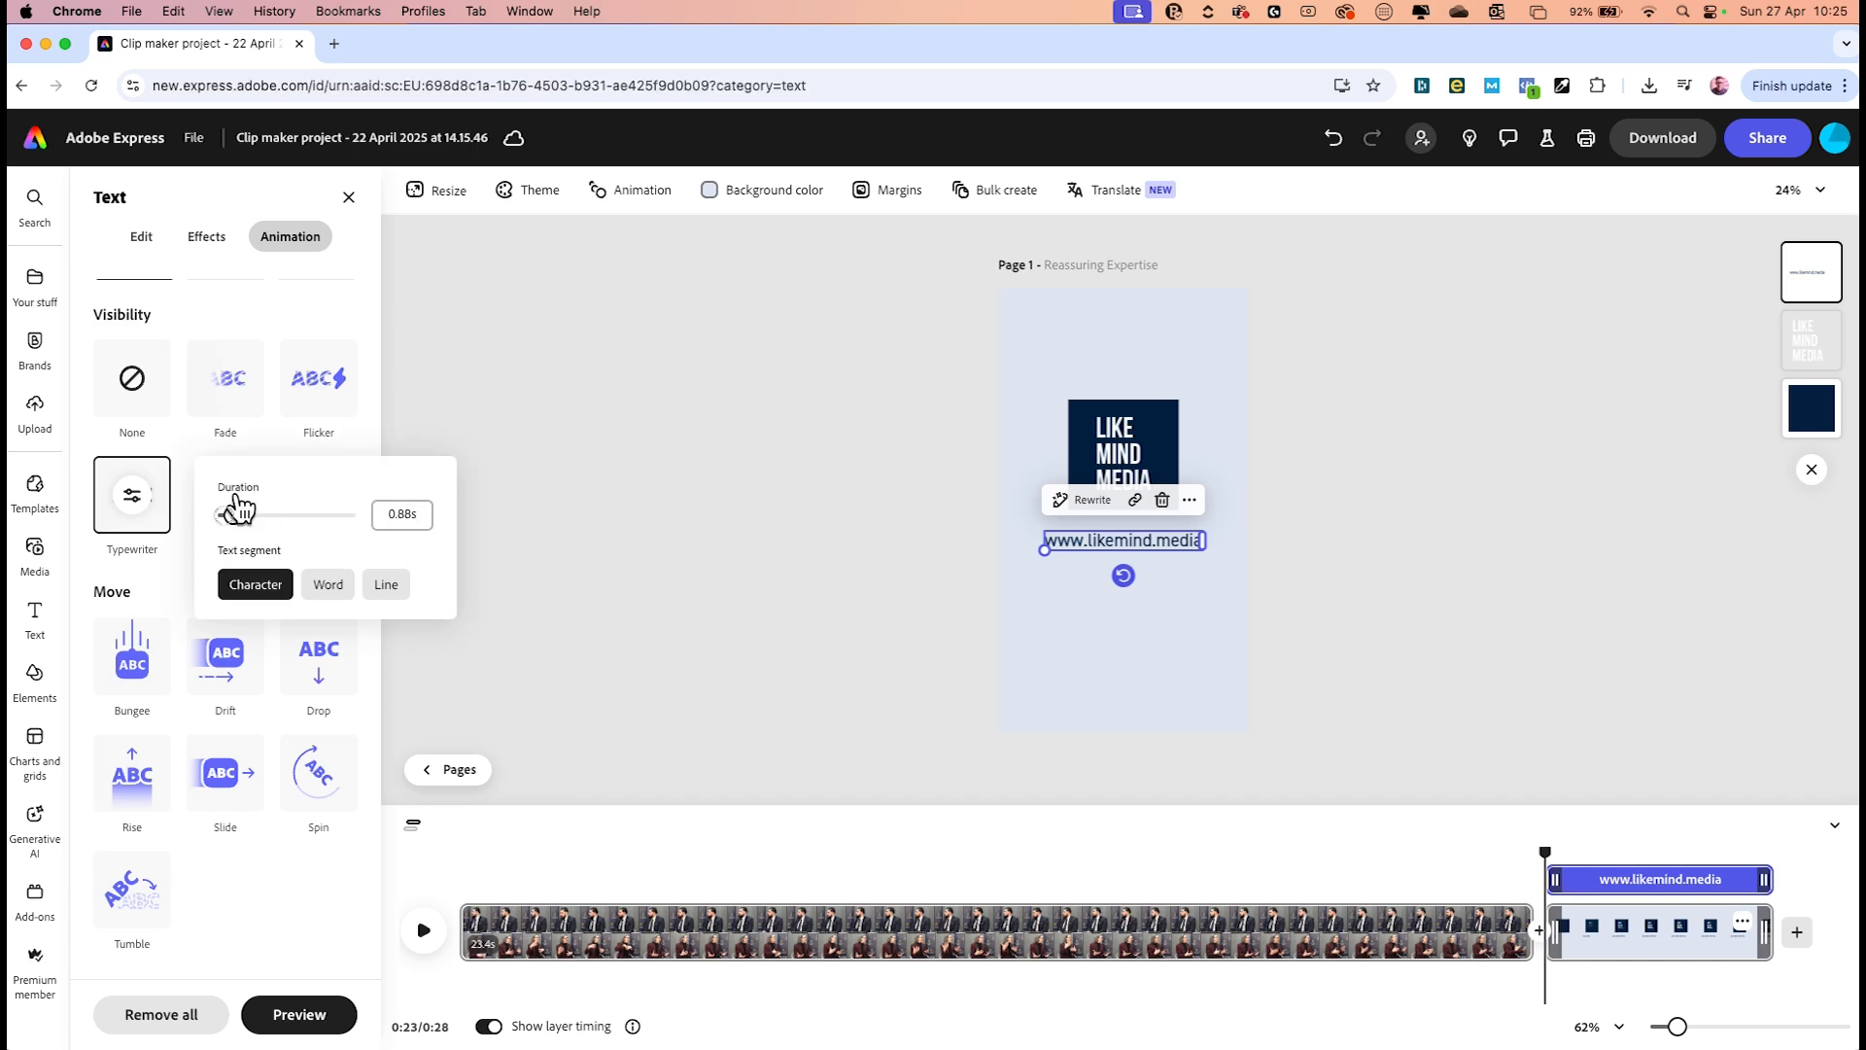
{"action": "left_click", "coordinate": [661, 593]}
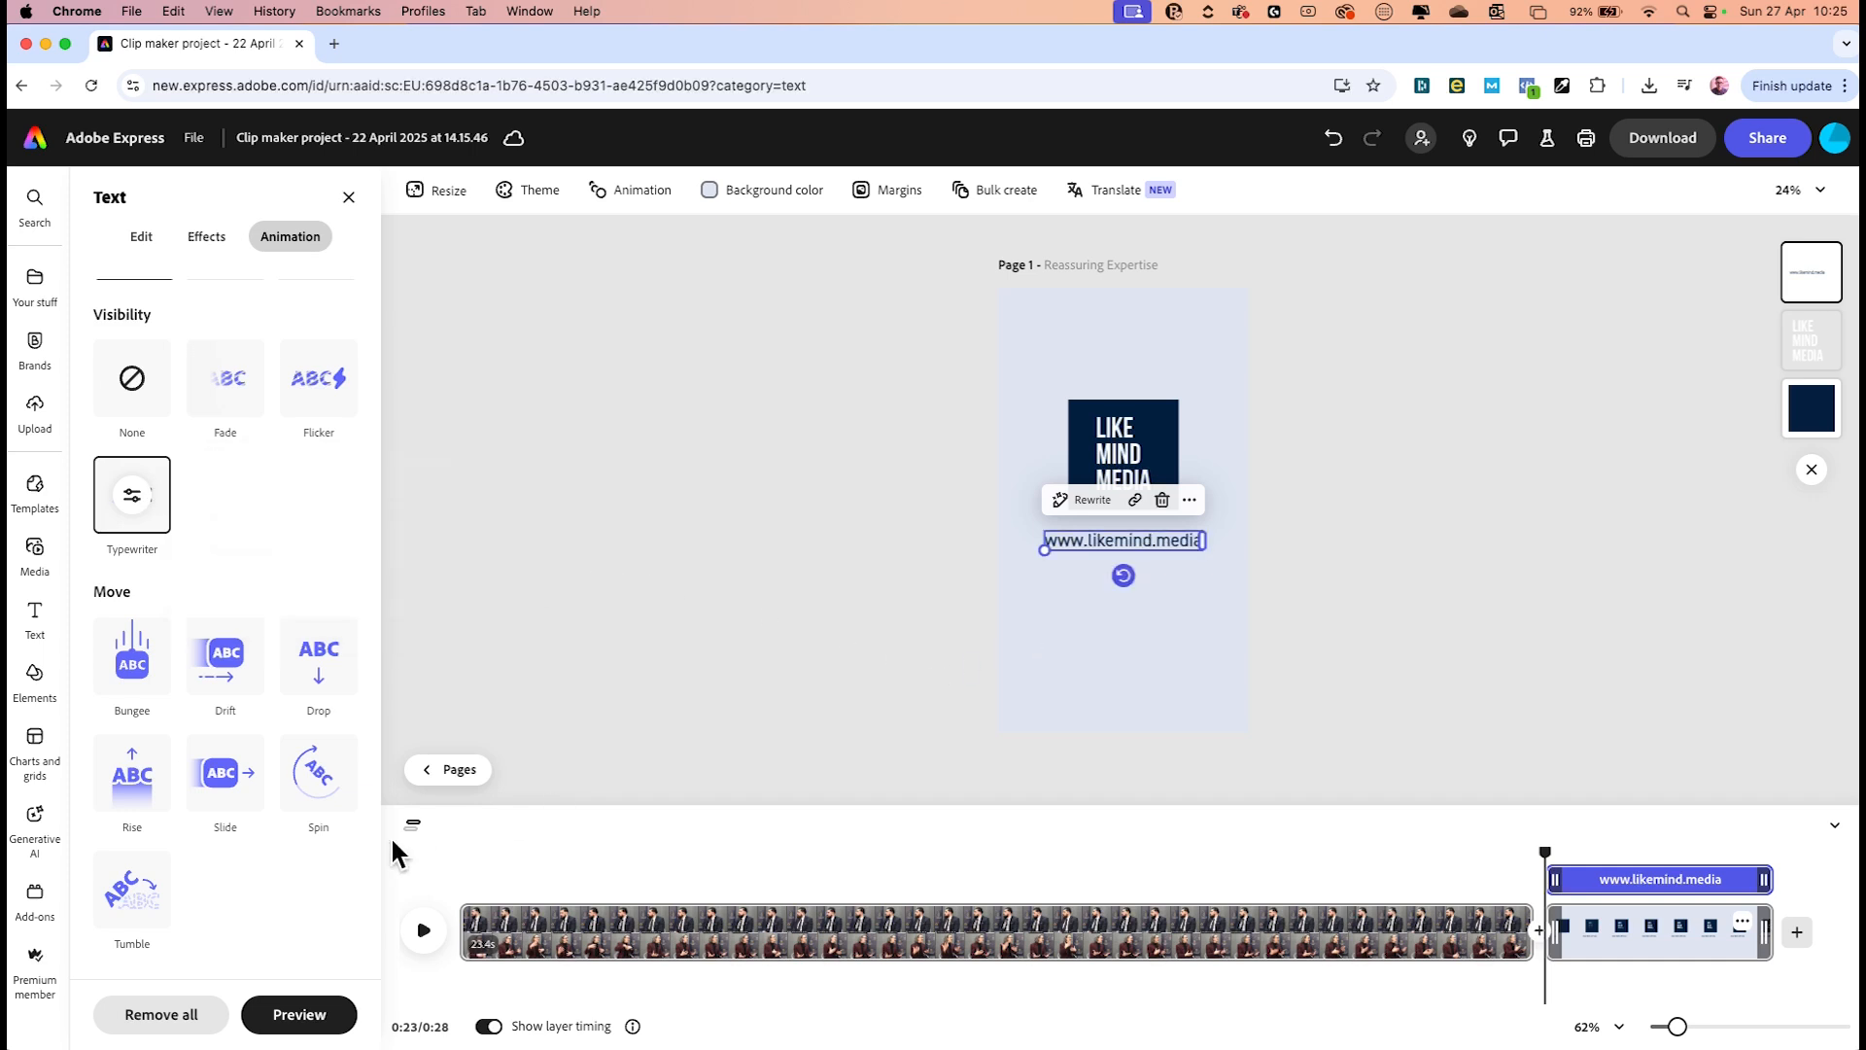
Preview the end scene's animations and bring a short 2.2 s audio file from the computer into the timeline under the end scene
{"action": "left_click", "coordinate": [437, 918]}
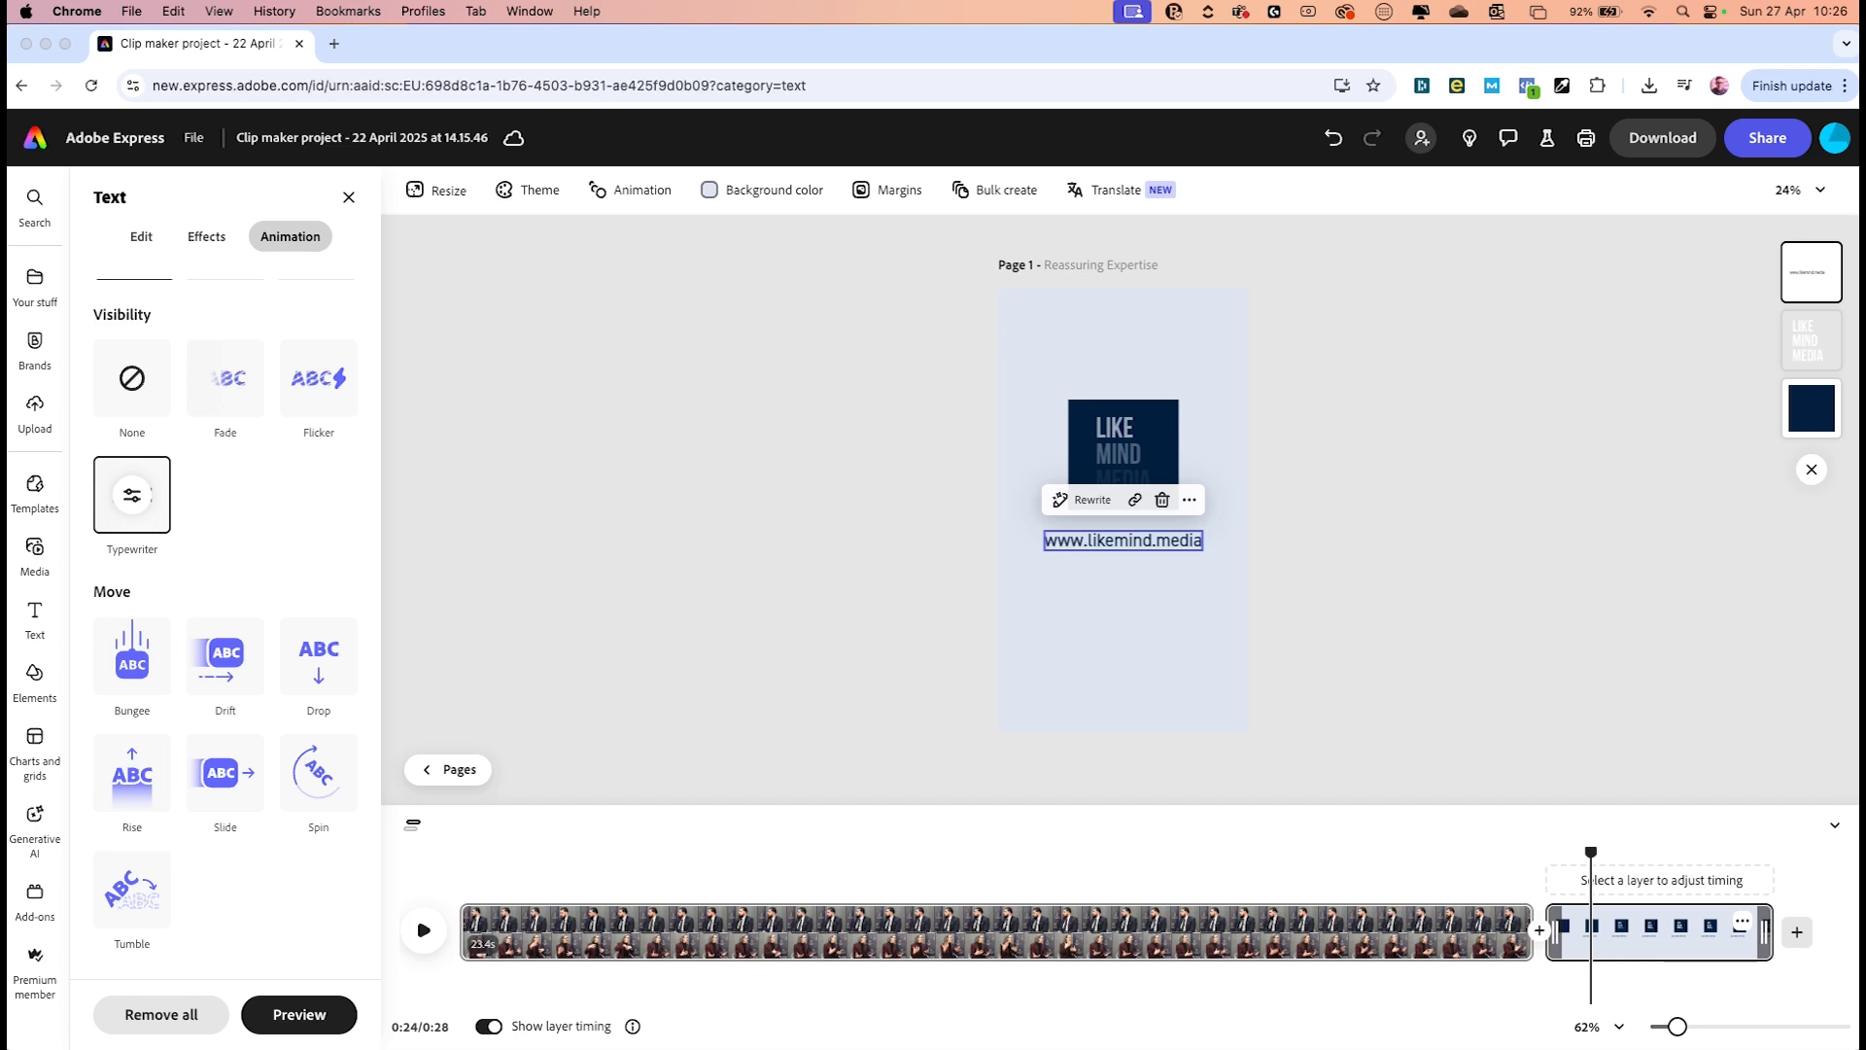
{"action": "key", "text": "super+Tab"}
{"action": "left_click_drag", "start_coordinate": [935, 583], "coordinate": [1276, 892]}
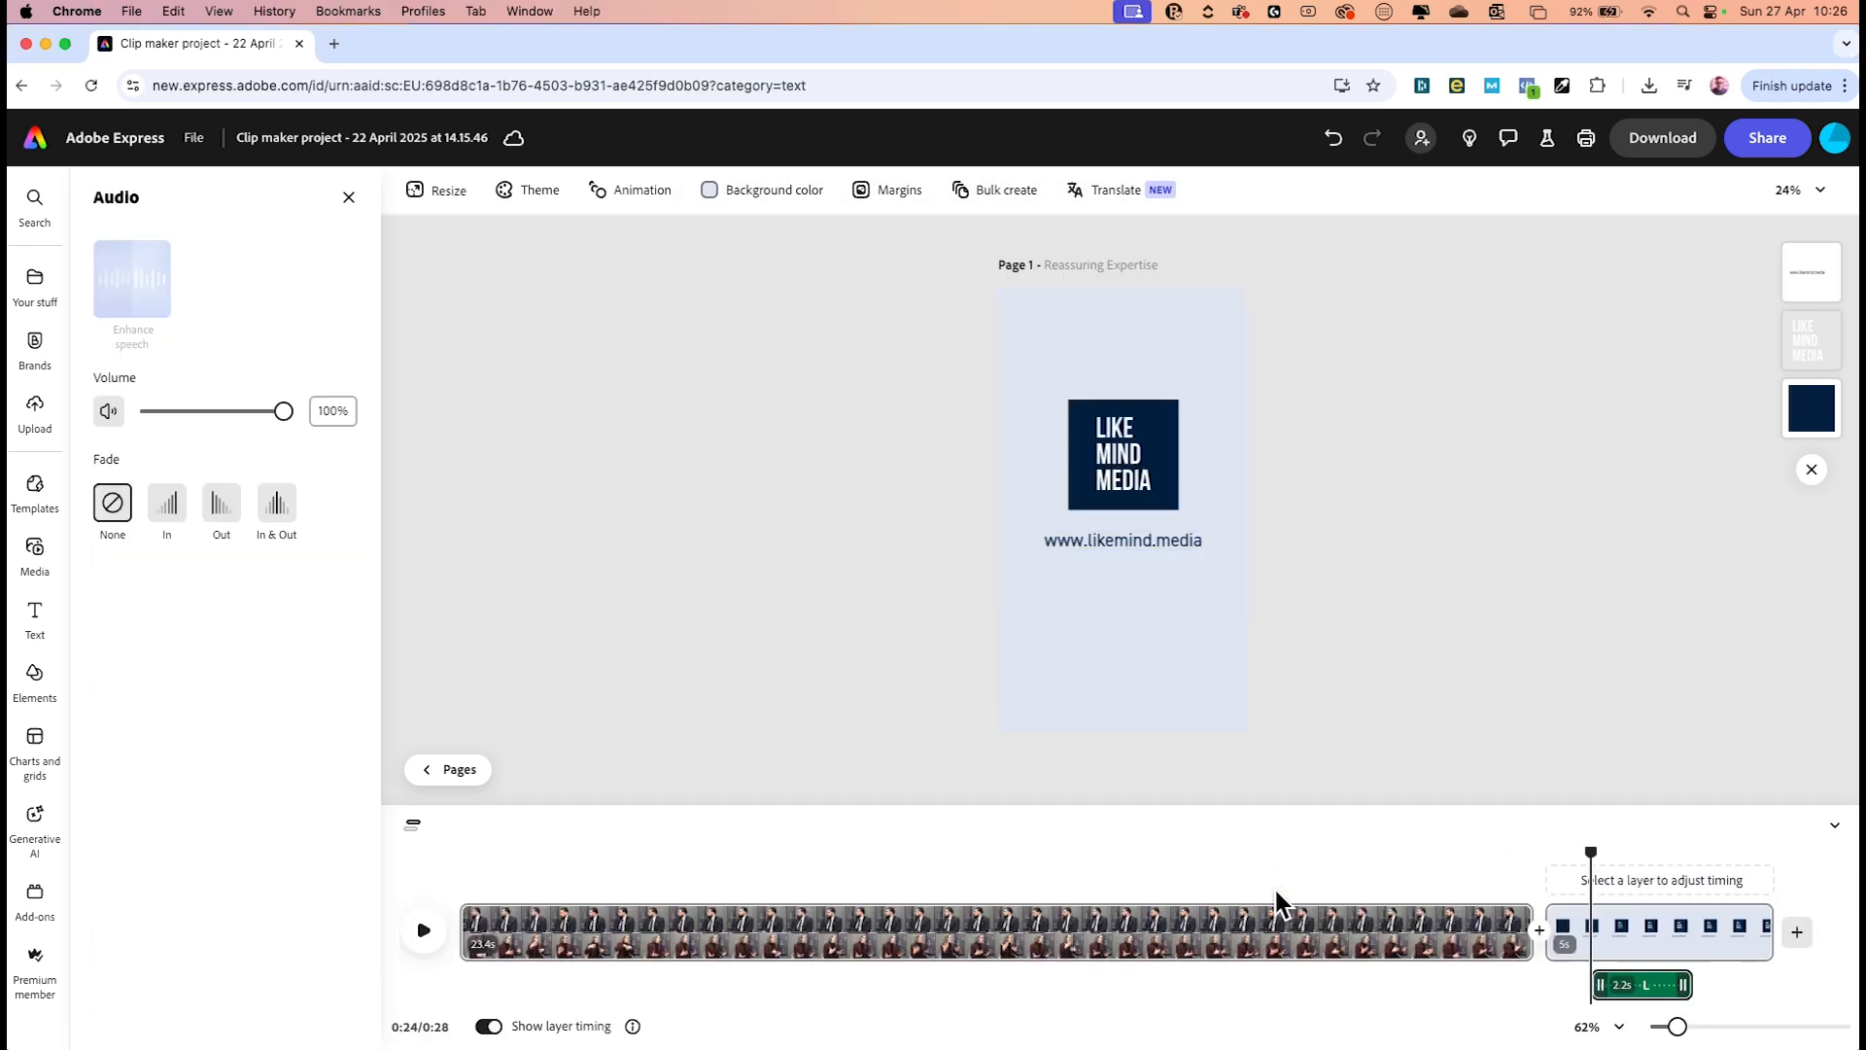
Shift the audio clip slightly further into the end scene, playing the scene to check its timing
{"action": "left_click", "coordinate": [440, 926]}
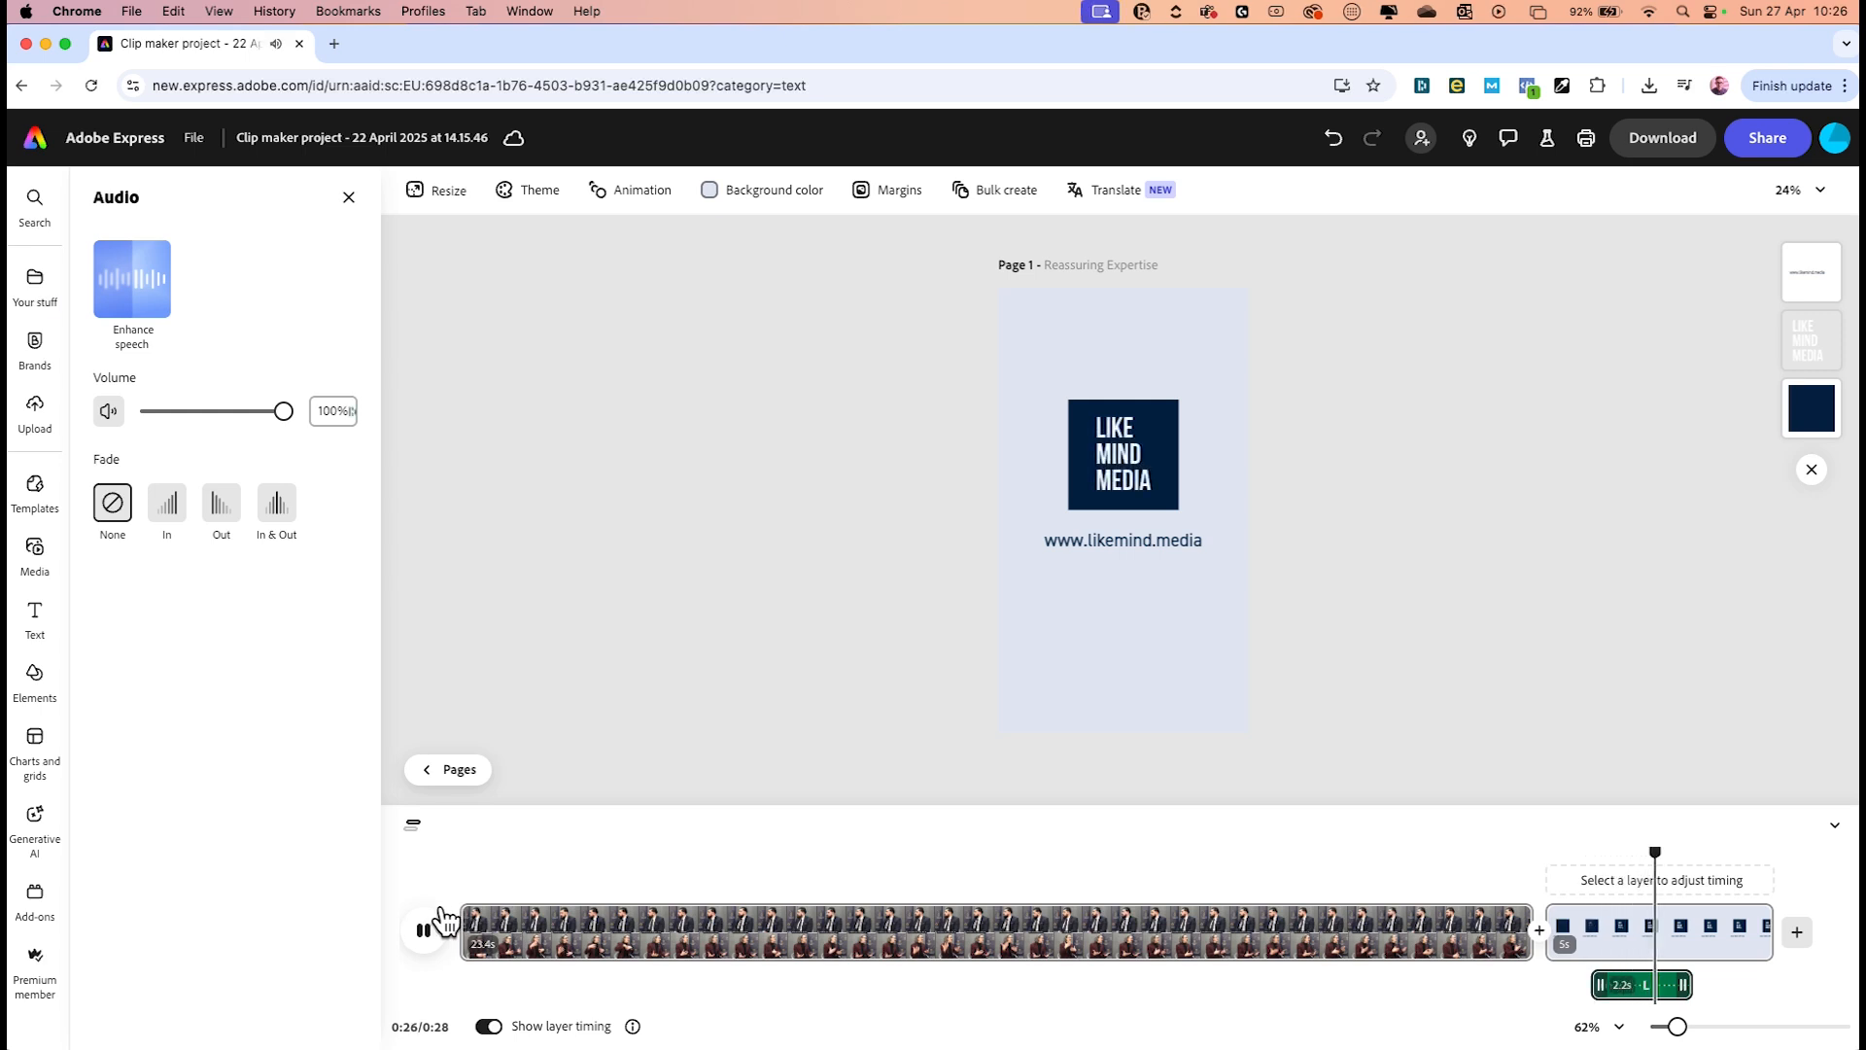
{"action": "left_click", "coordinate": [424, 928]}
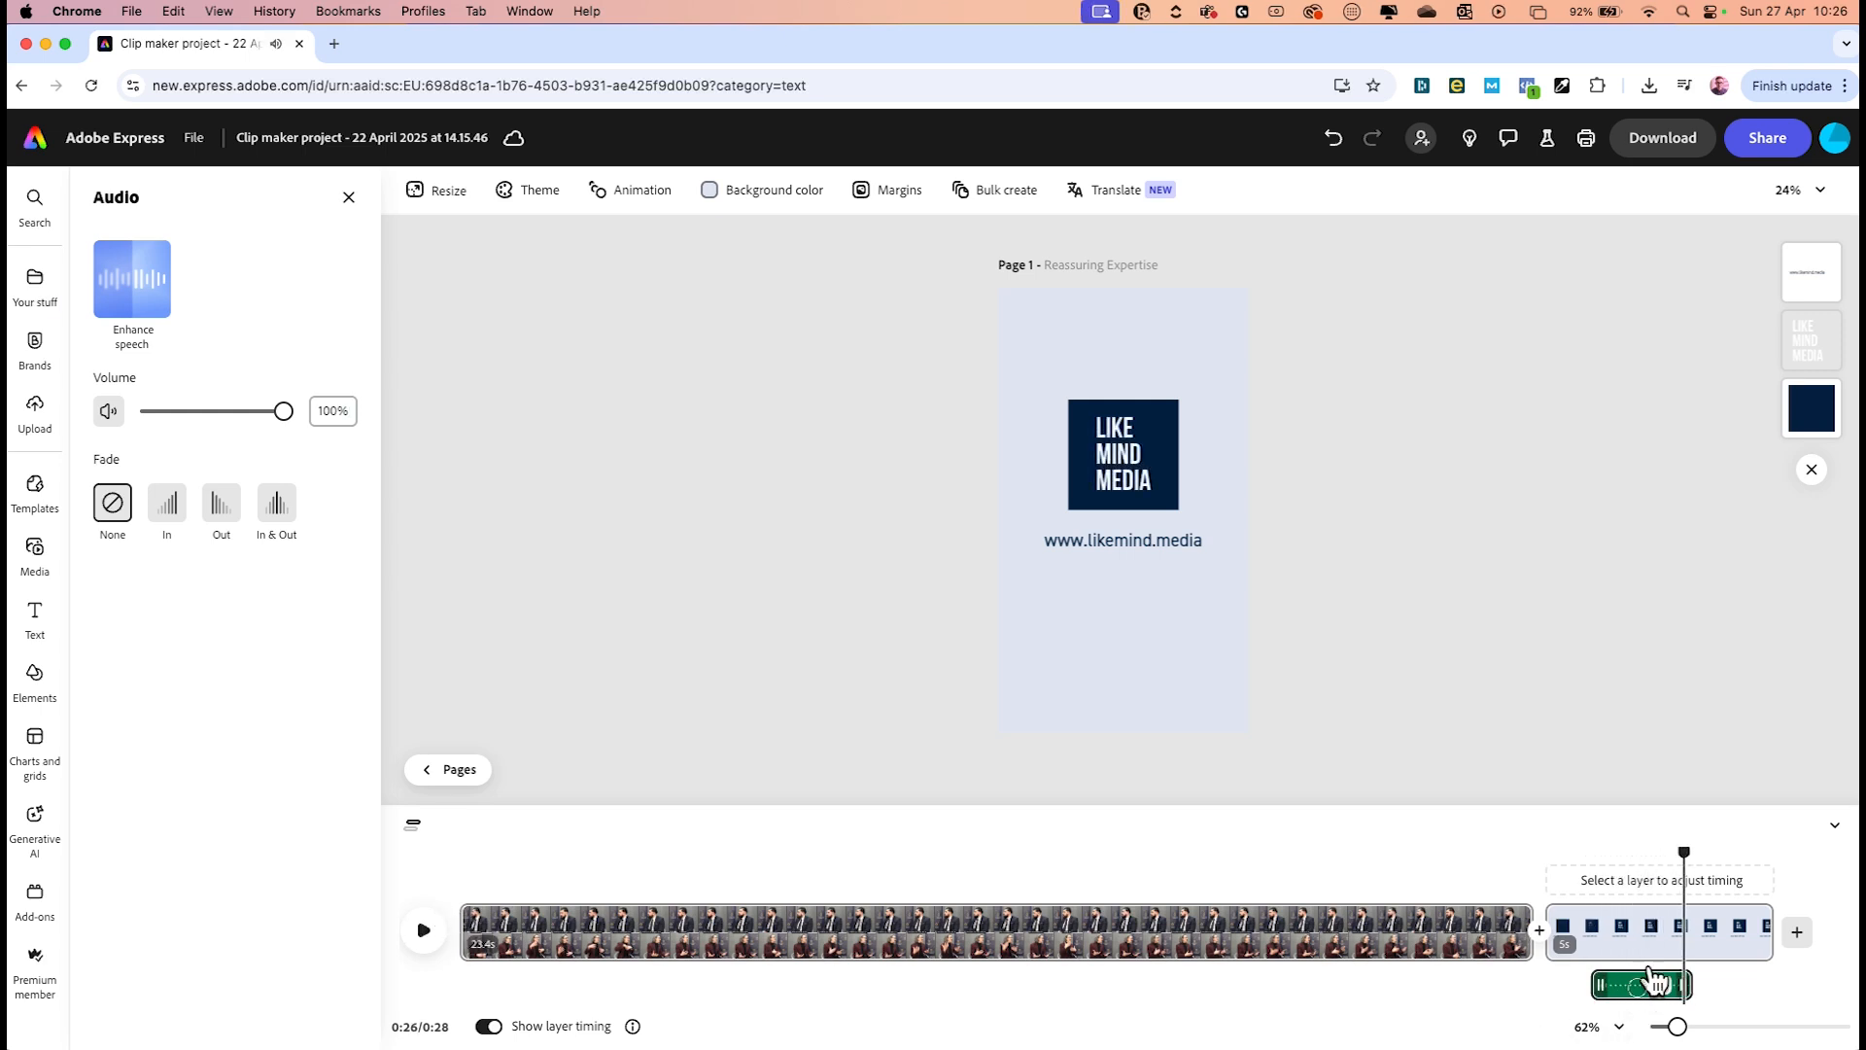
{"action": "left_click_drag", "start_coordinate": [1655, 982], "coordinate": [1674, 983]}
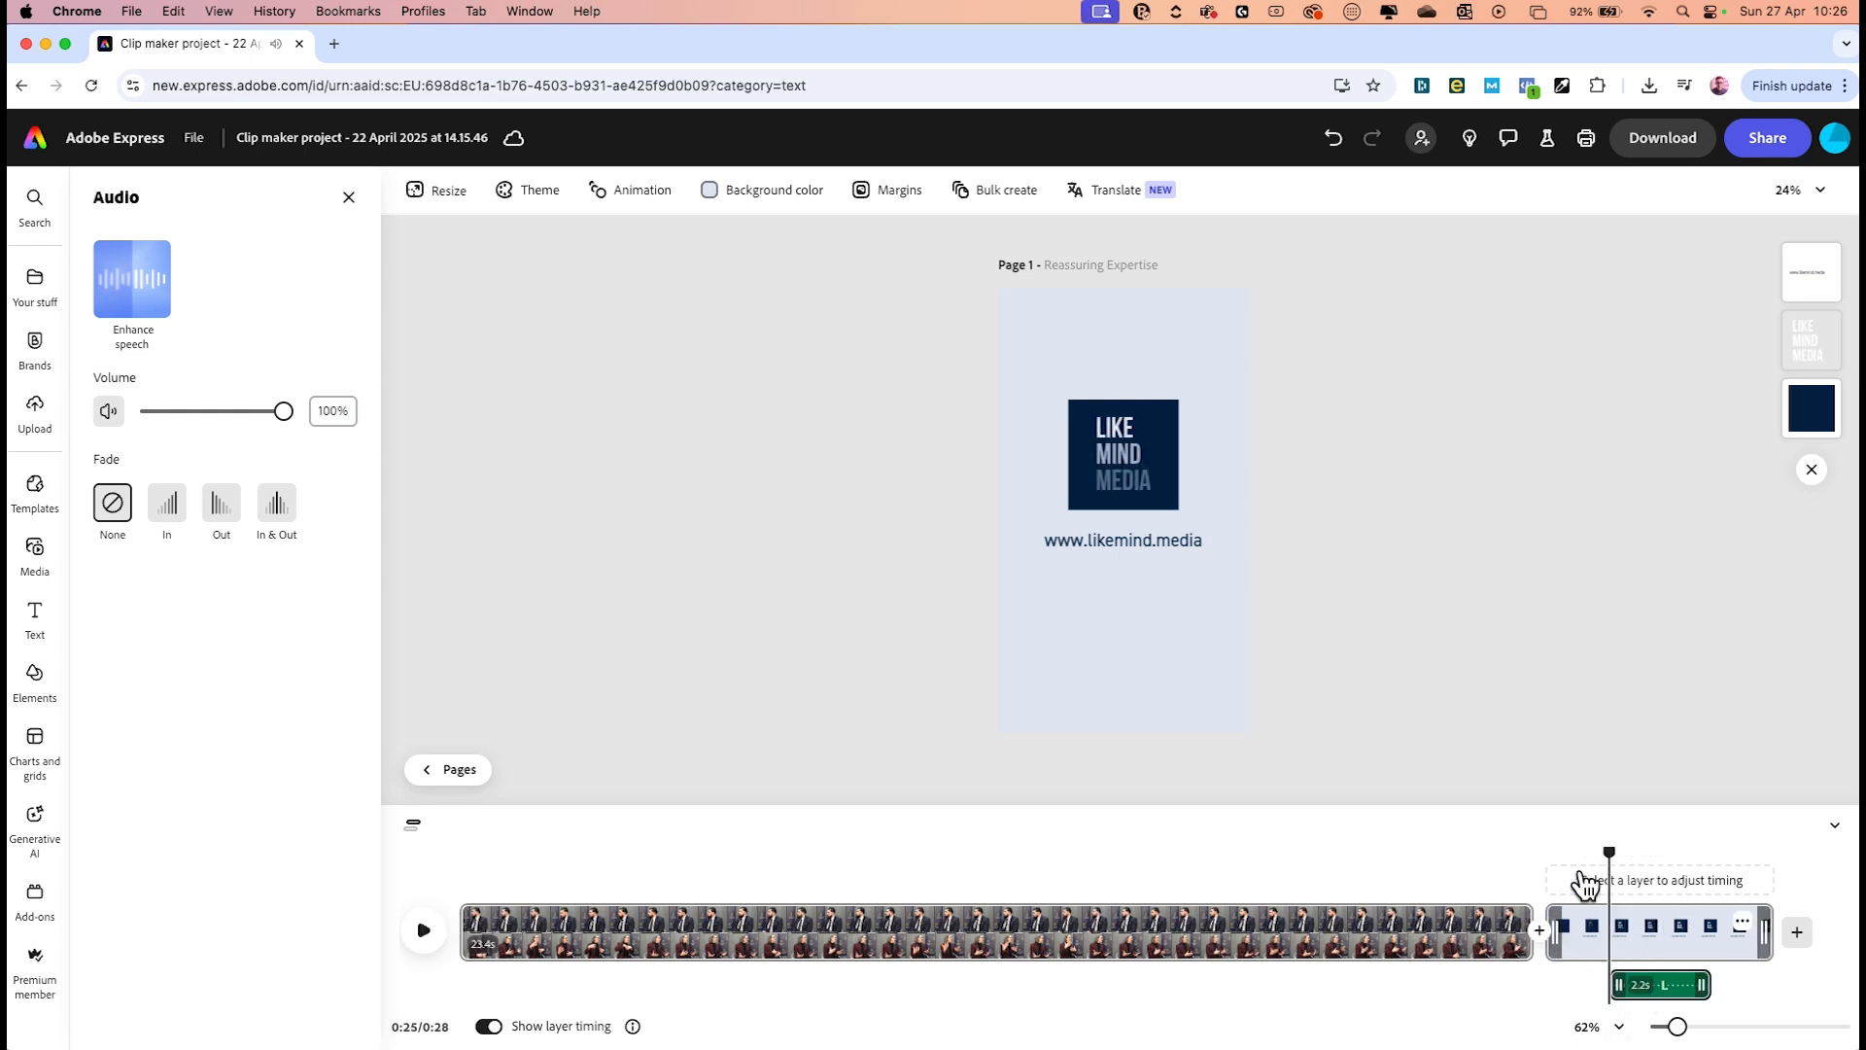
{"action": "left_click", "coordinate": [428, 927]}
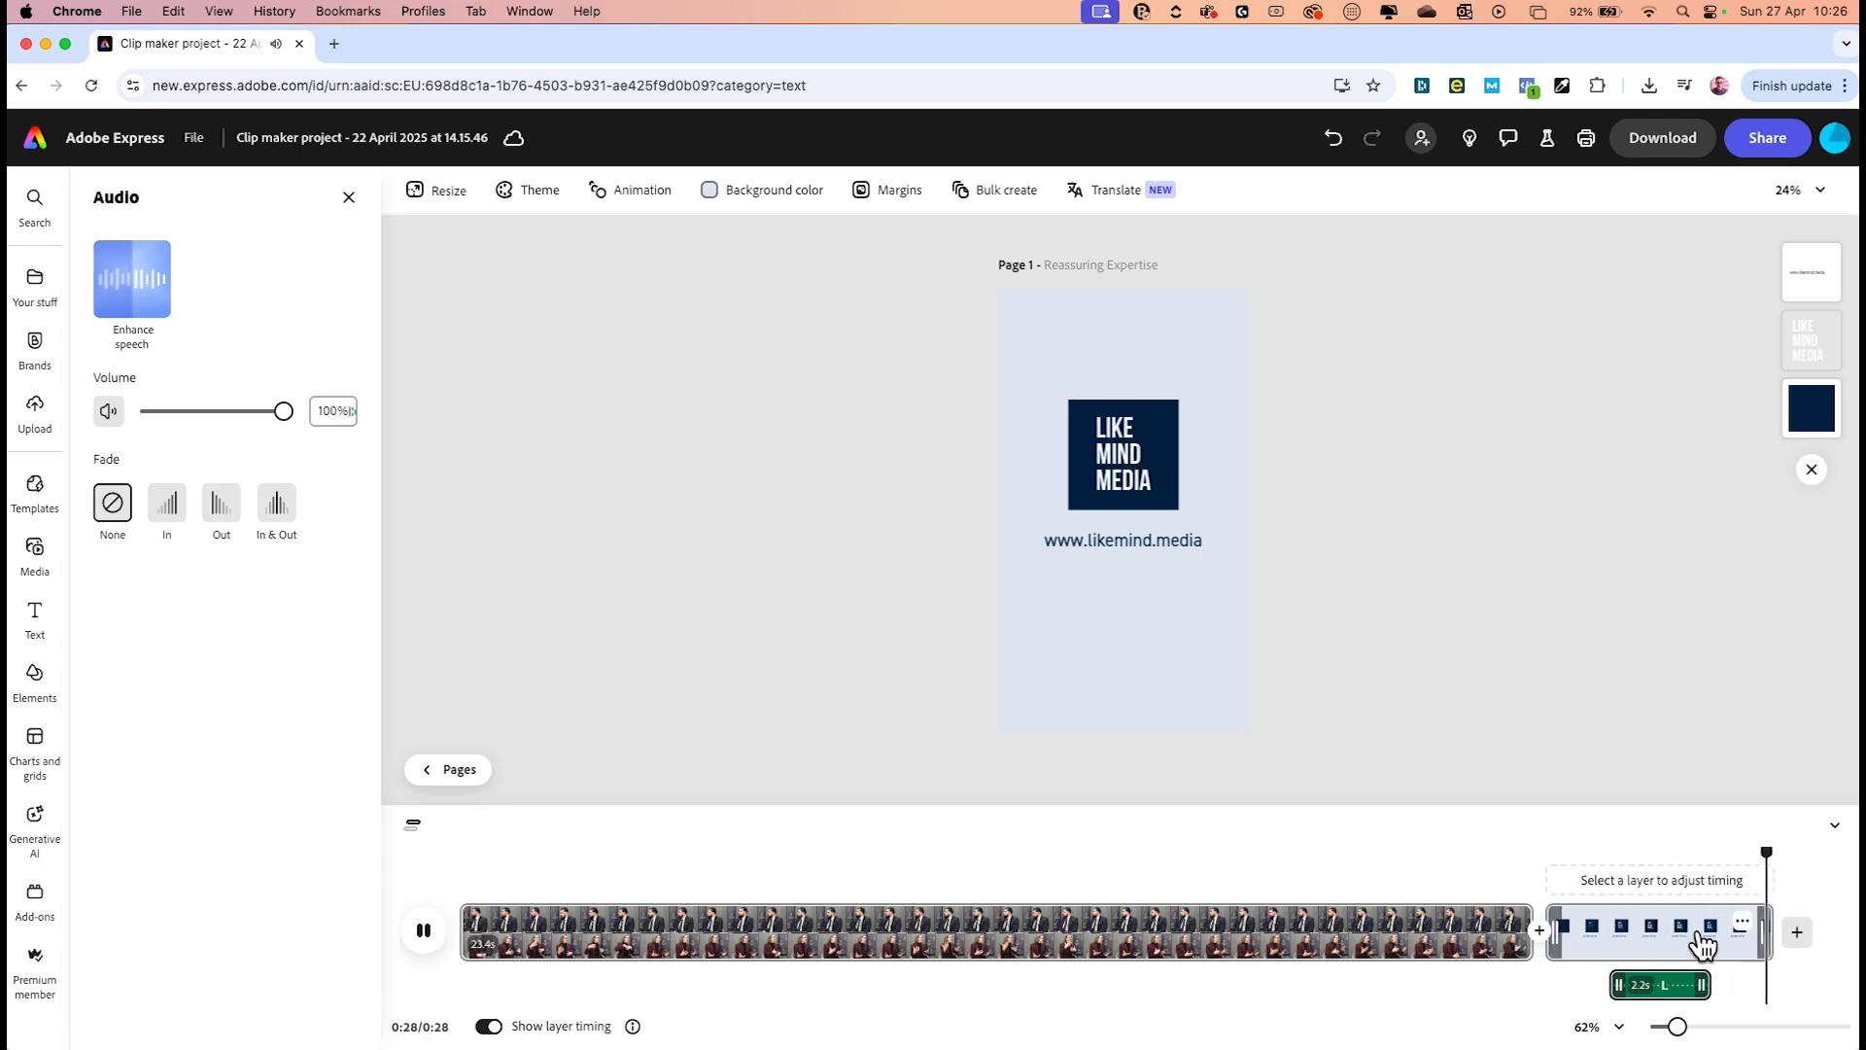
Stagger the layer start times so the square appears first, the "like mind media" text second and the web address last, and preview the scene
{"action": "left_click", "coordinate": [1615, 931]}
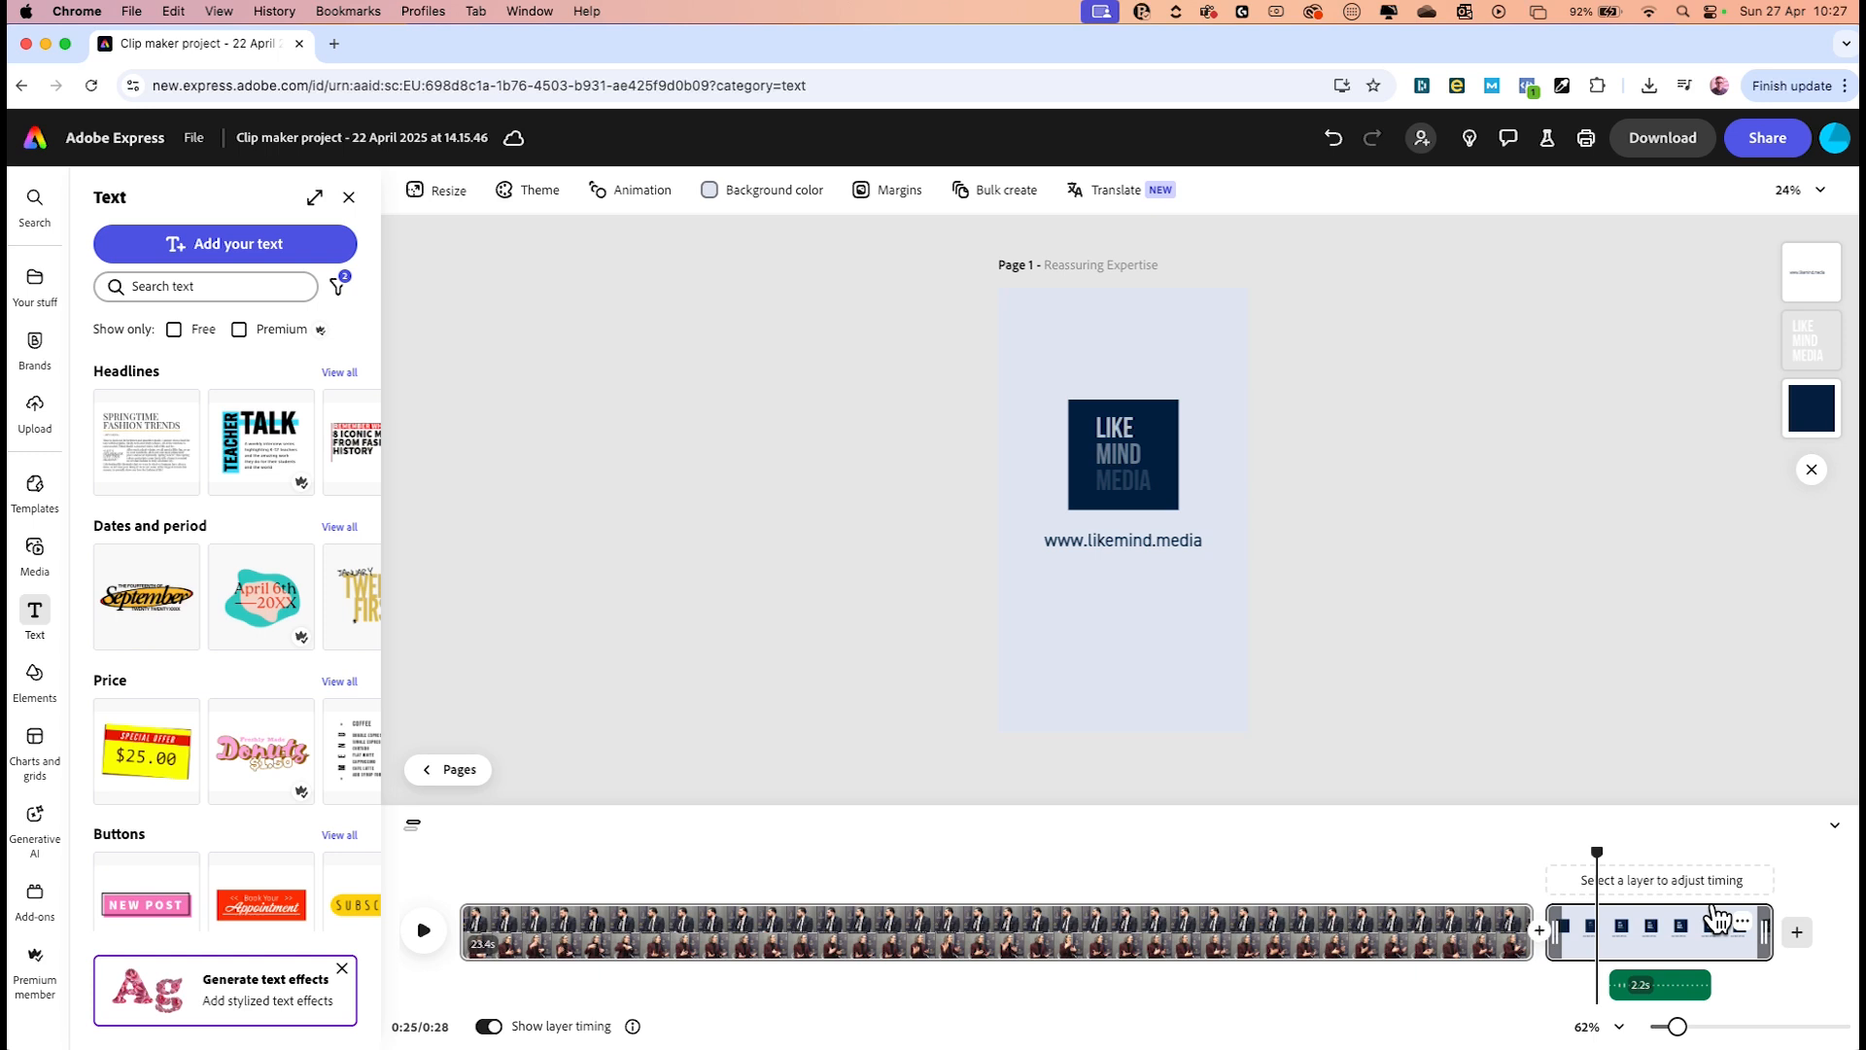
{"action": "left_click", "coordinate": [1089, 496]}
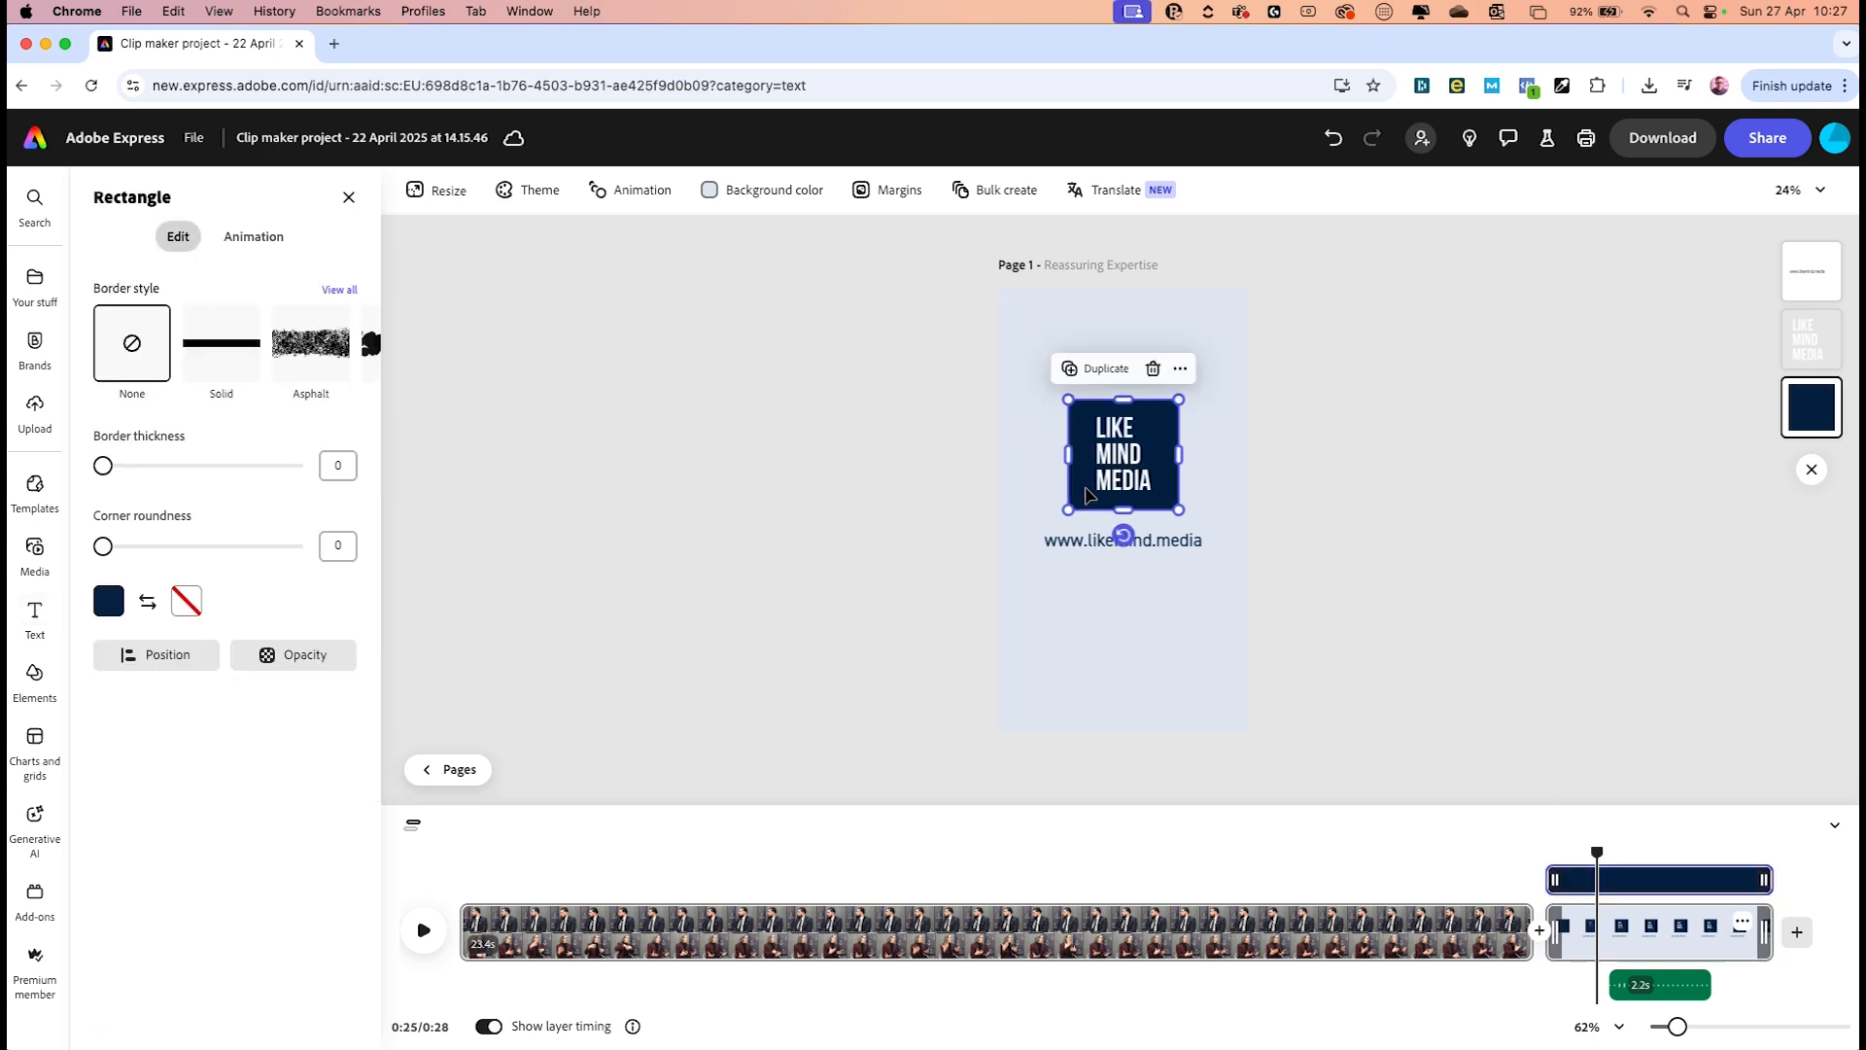
{"action": "mouse_move", "coordinate": [1566, 874]}
{"action": "left_mouse_down"}
{"action": "mouse_move", "coordinate": [1610, 878]}
{"action": "mouse_move", "coordinate": [1591, 873]}
{"action": "left_mouse_up"}
{"action": "left_click", "coordinate": [1121, 471]}
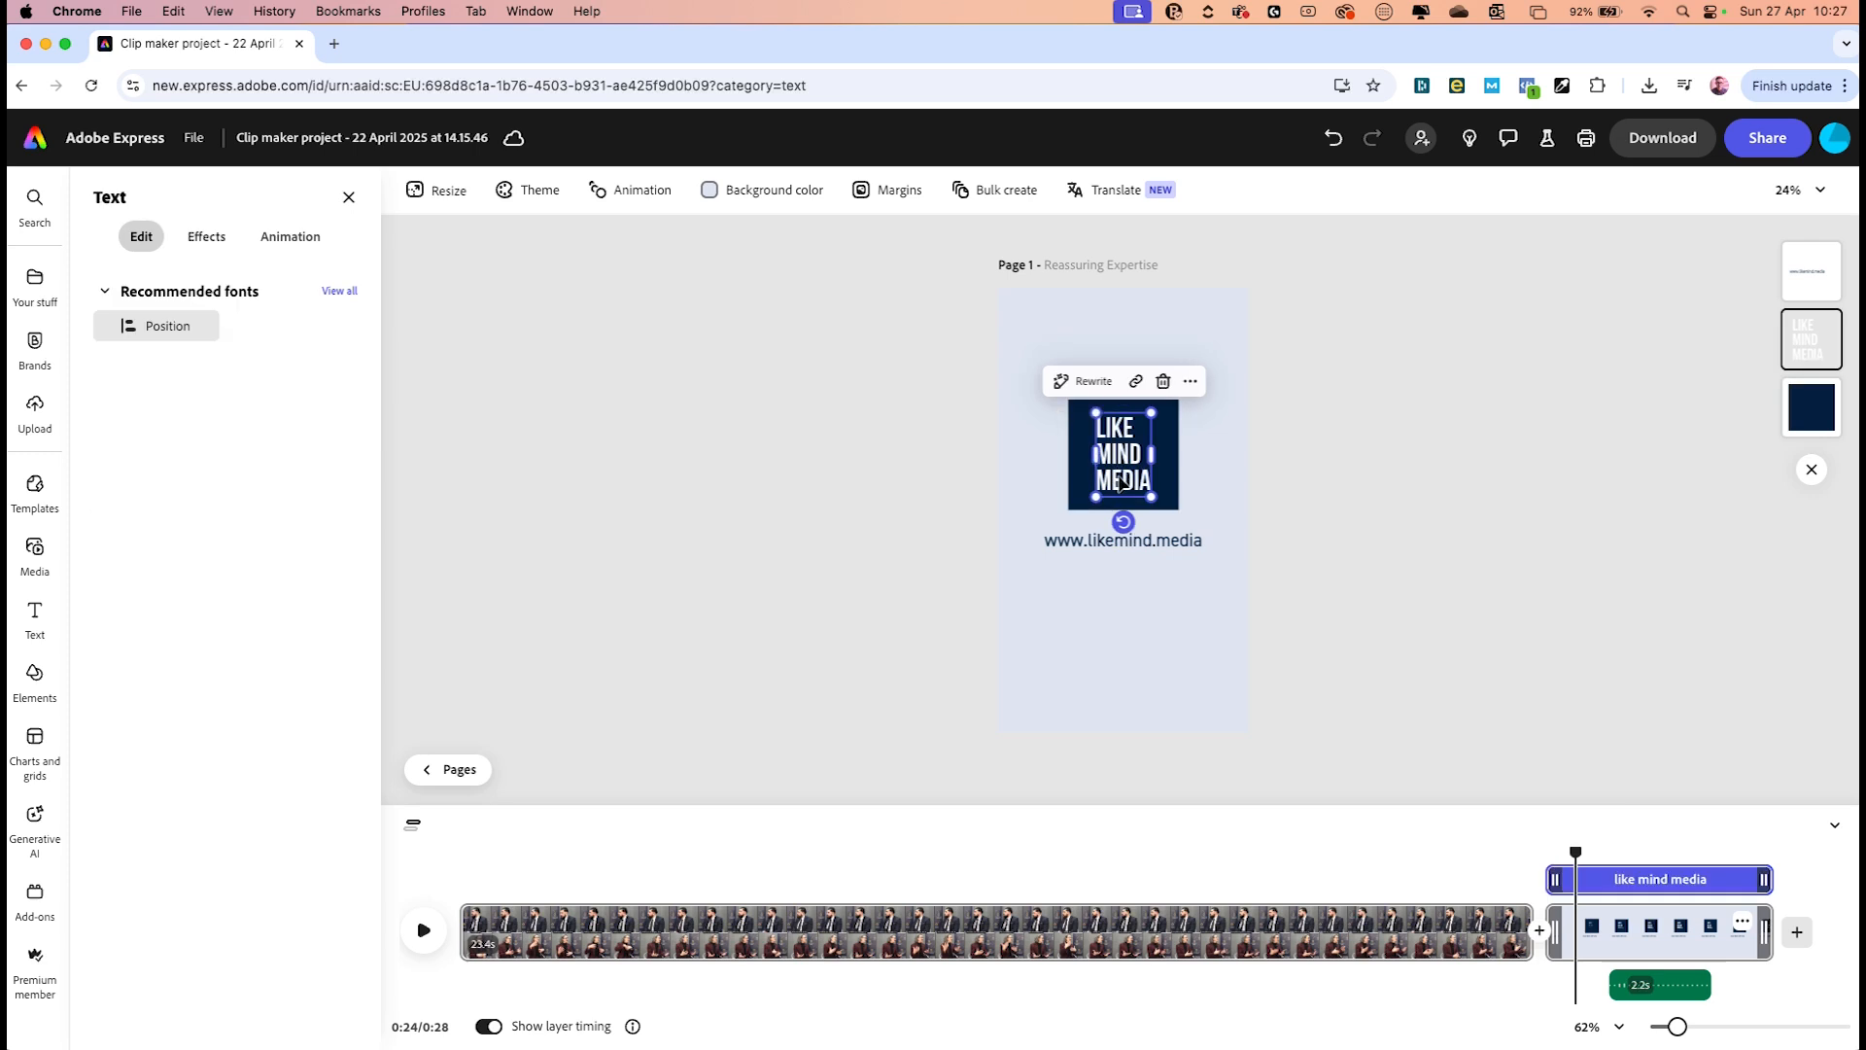
{"action": "left_click_drag", "start_coordinate": [1559, 872], "coordinate": [1624, 878]}
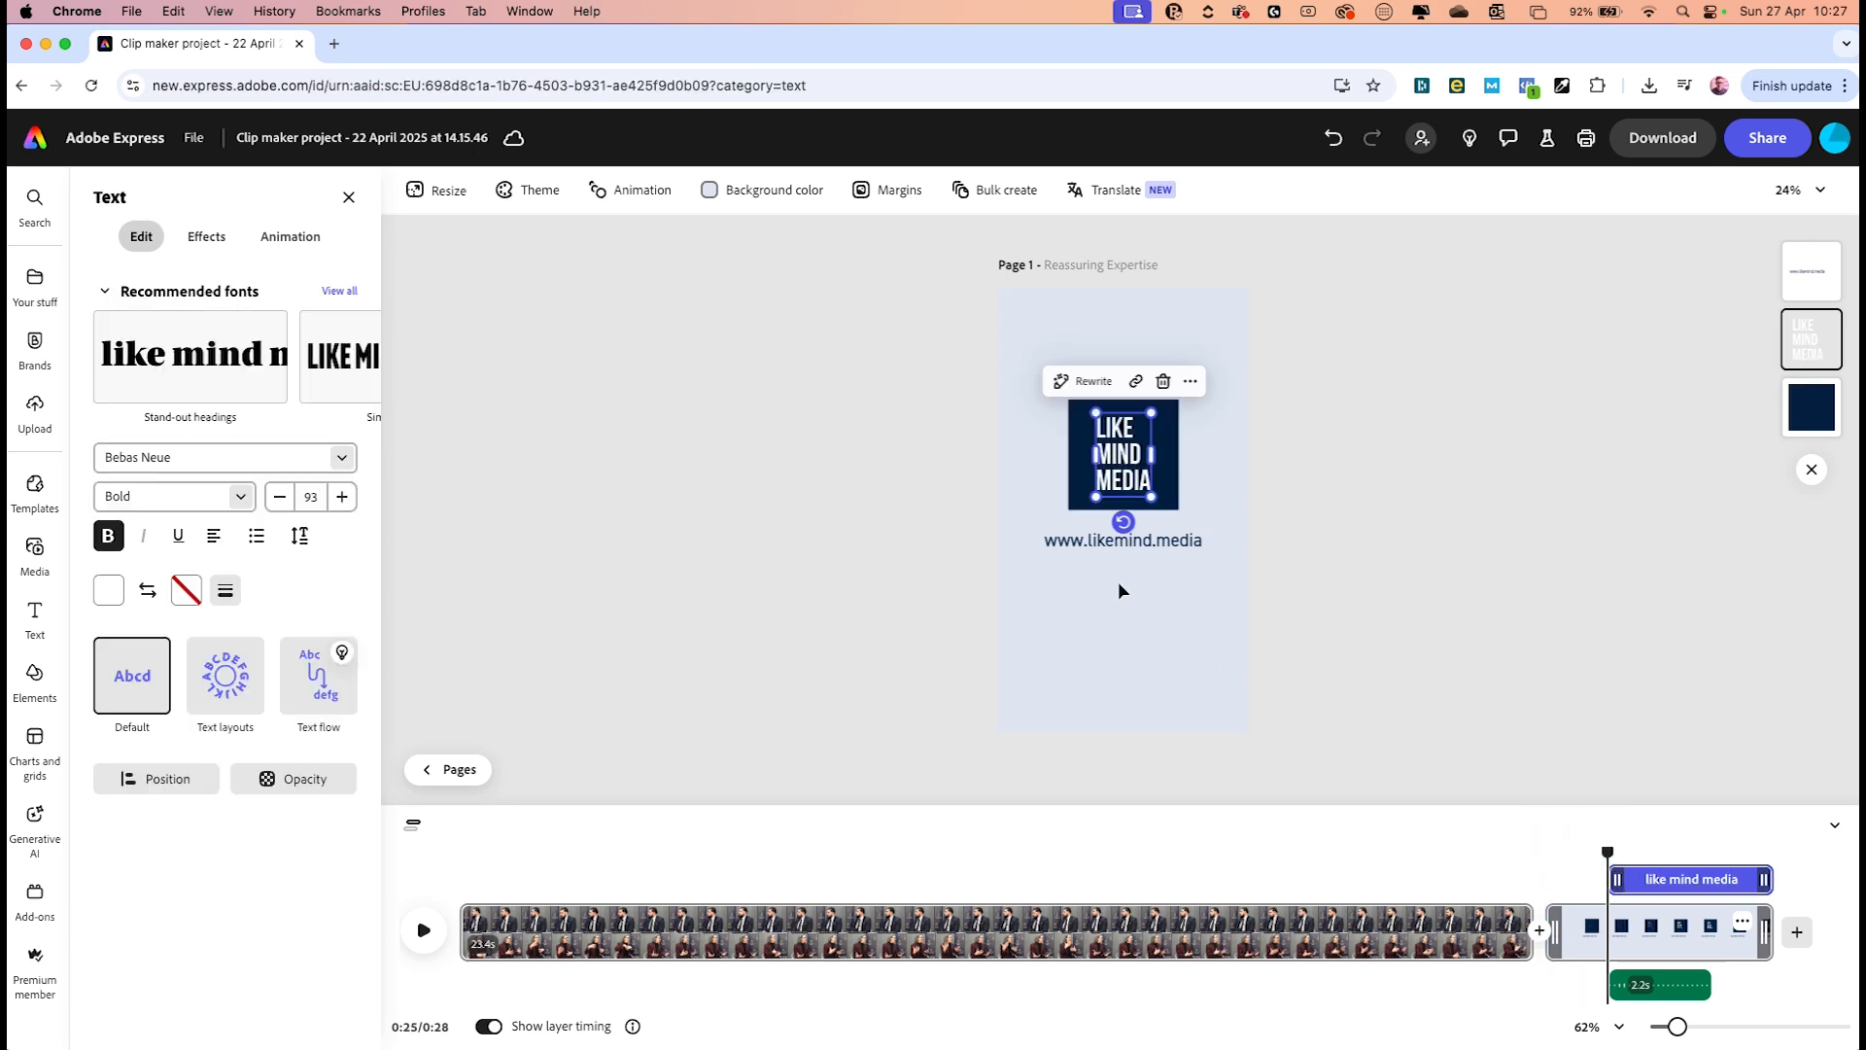
{"action": "left_click", "coordinate": [1084, 541]}
{"action": "mouse_move", "coordinate": [1558, 864]}
{"action": "left_mouse_down"}
{"action": "mouse_move", "coordinate": [1652, 873]}
{"action": "mouse_move", "coordinate": [1574, 853]}
{"action": "left_mouse_up"}
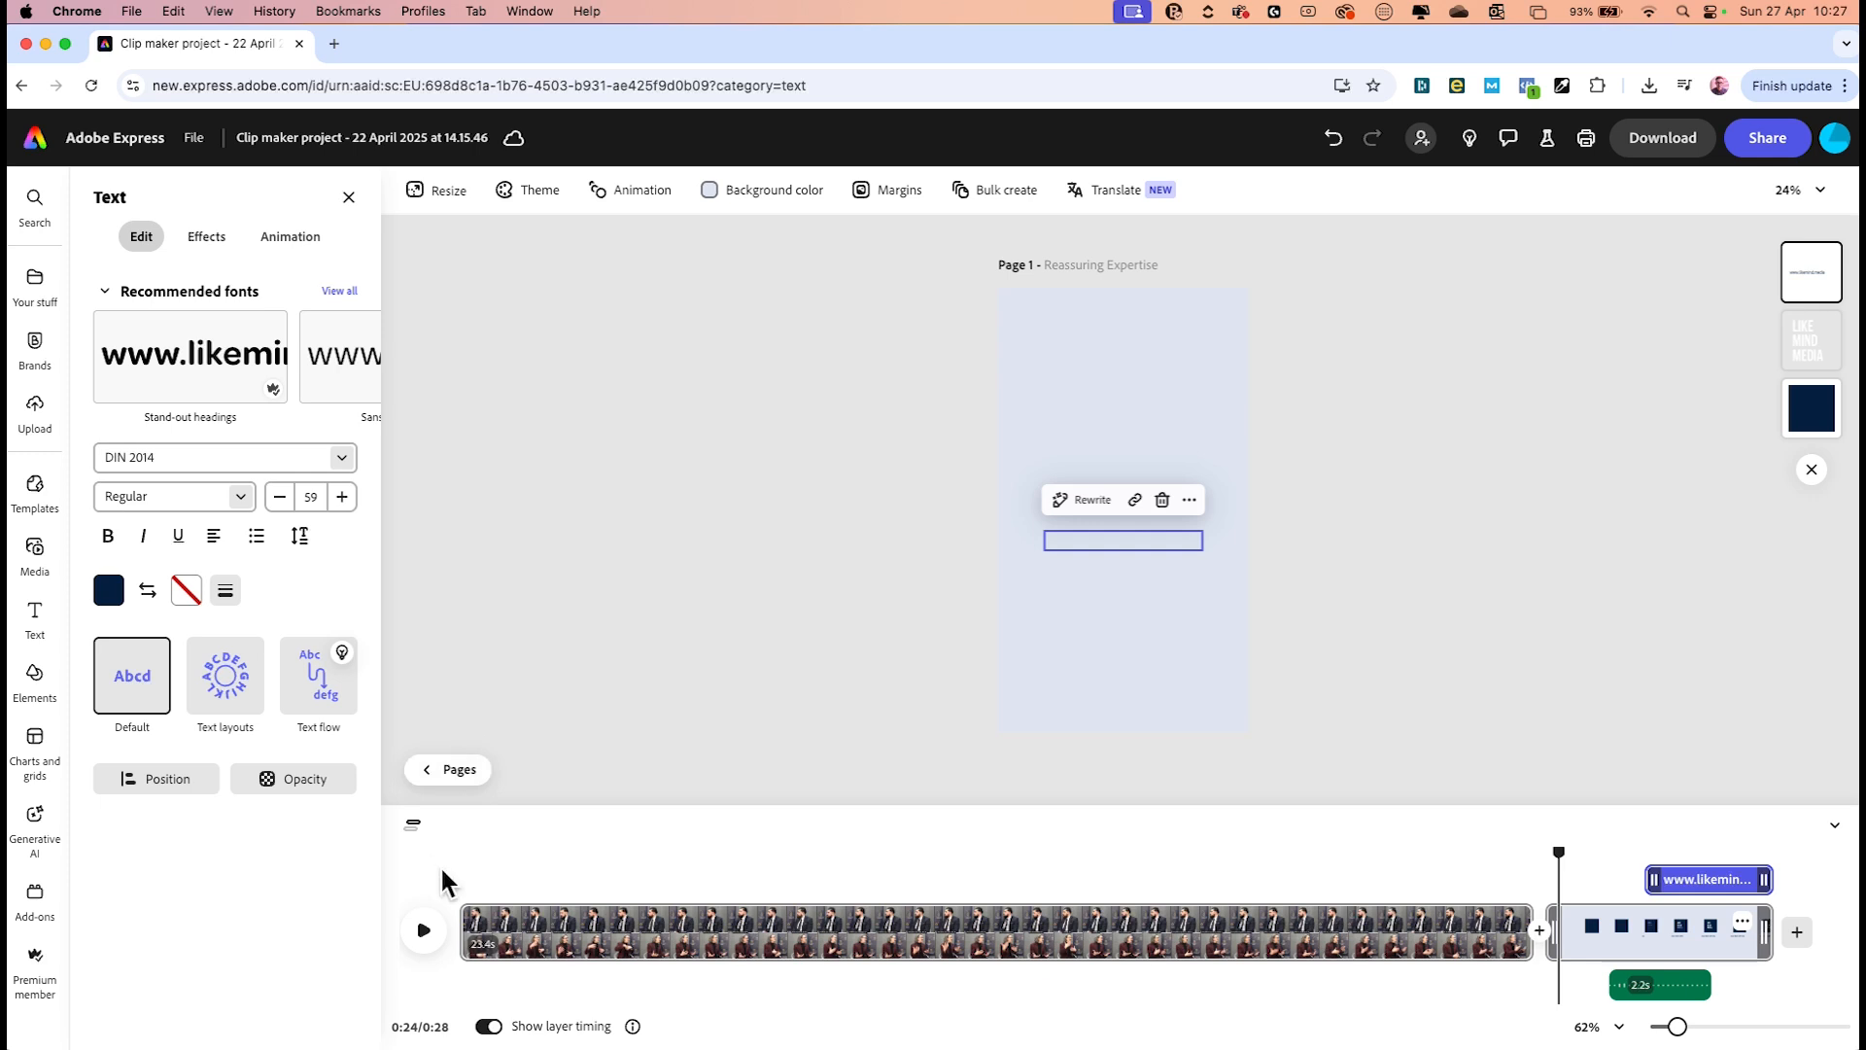
{"action": "left_click", "coordinate": [427, 928]}
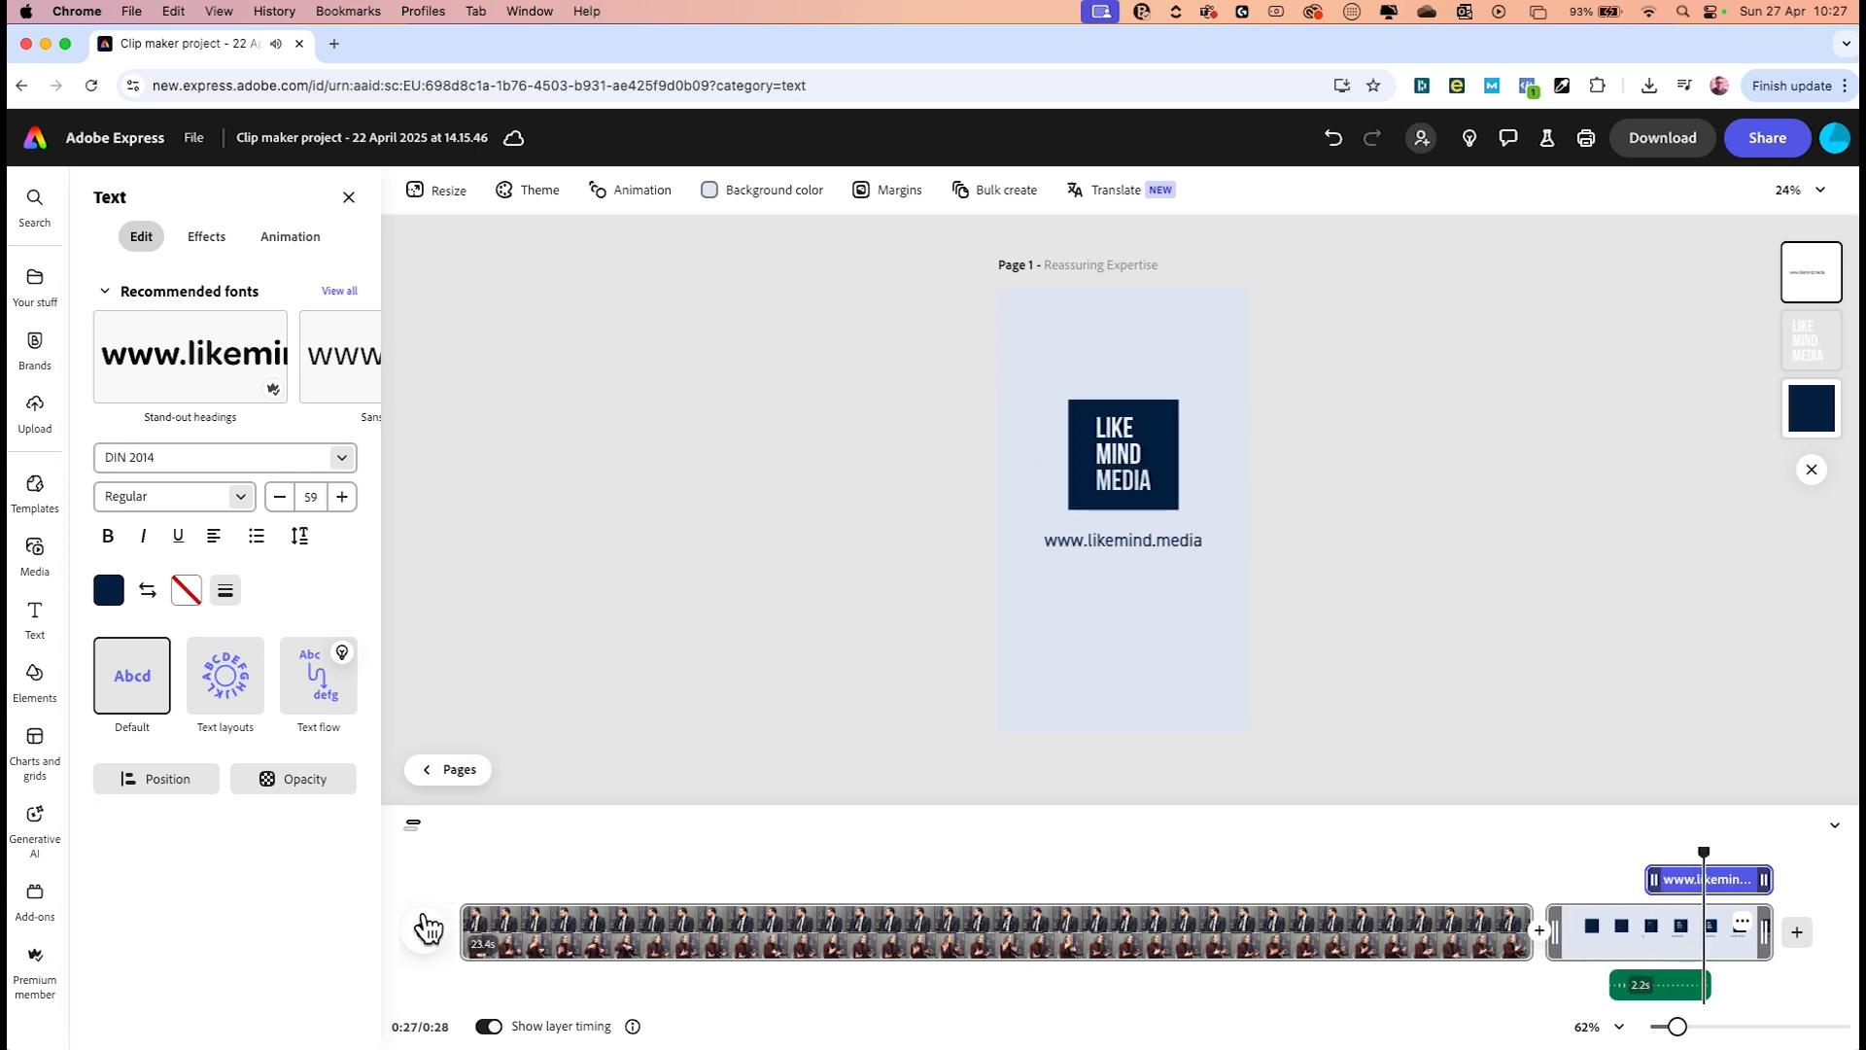
{"action": "left_click", "coordinate": [428, 928]}
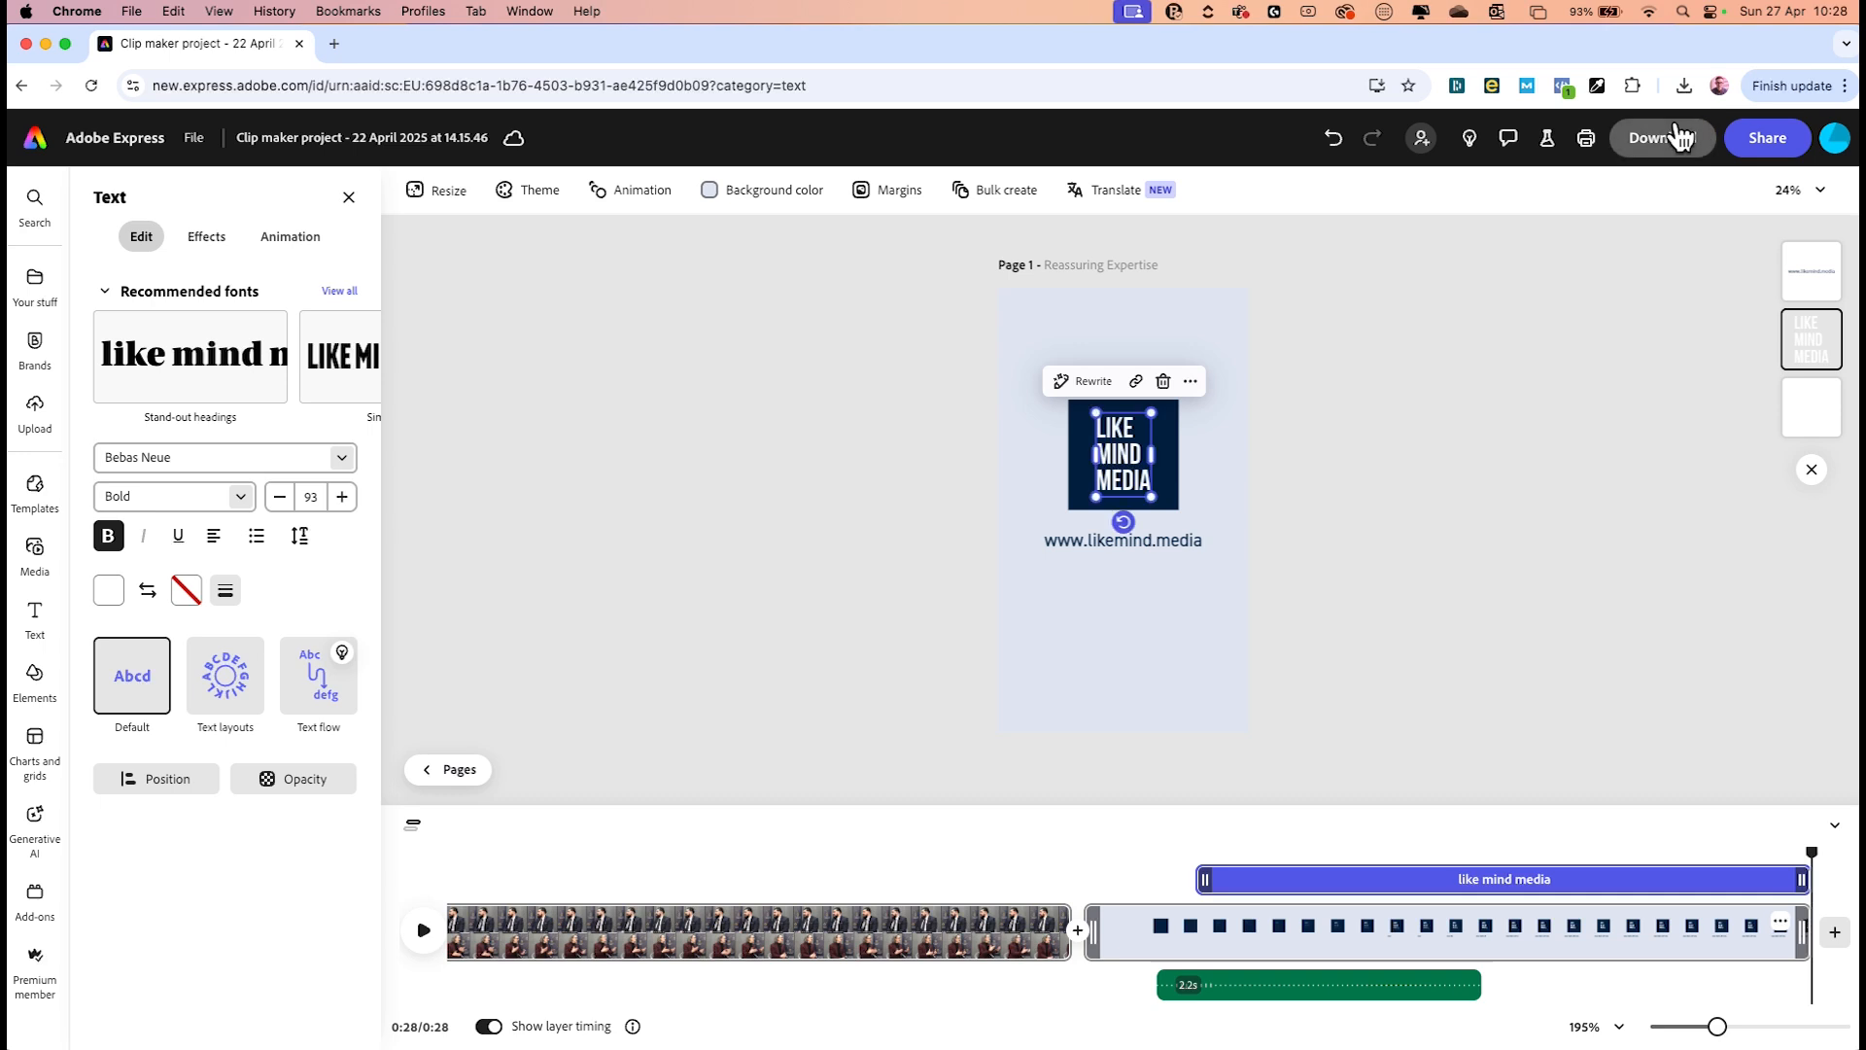
Download the selected page as an MP4 at 1080p
{"action": "left_click", "coordinate": [1664, 137]}
{"action": "left_click", "coordinate": [1685, 532]}
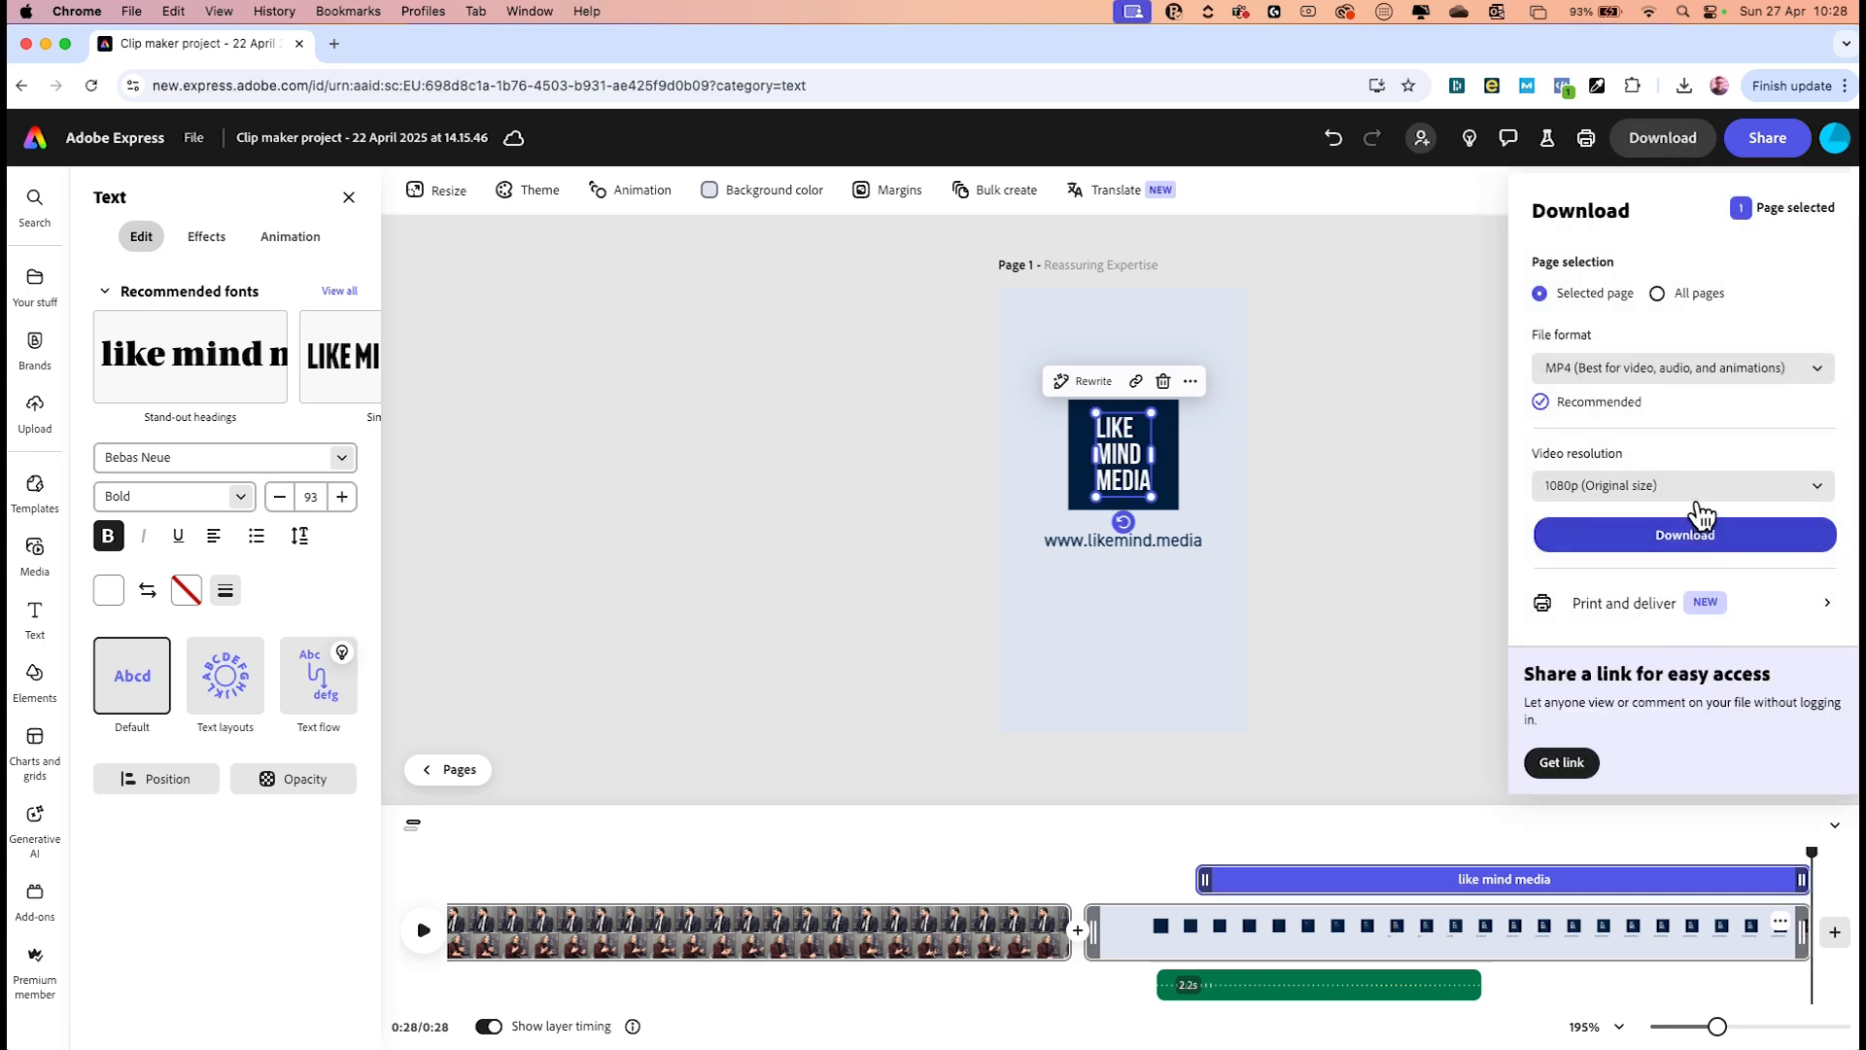